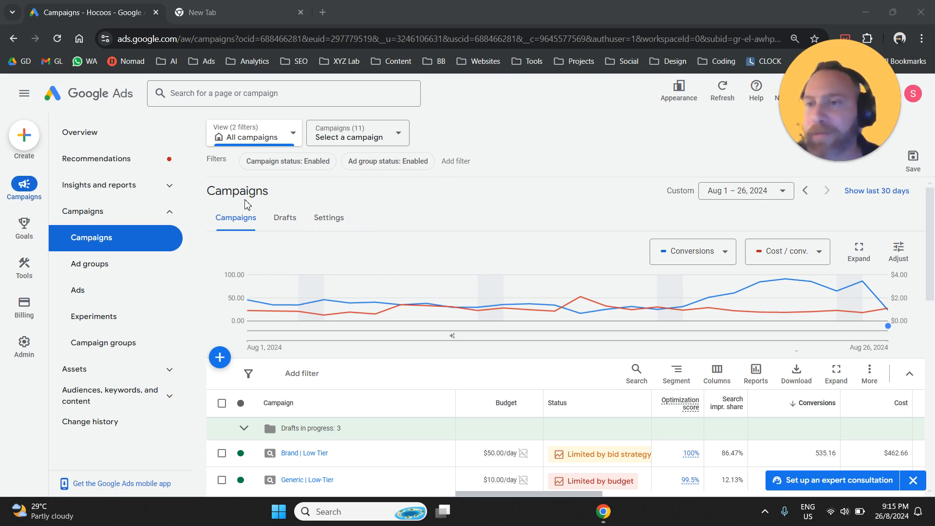
Step: Open the Matched locations view of the When and where ads showed report for all campaigns
left_click(170, 186)
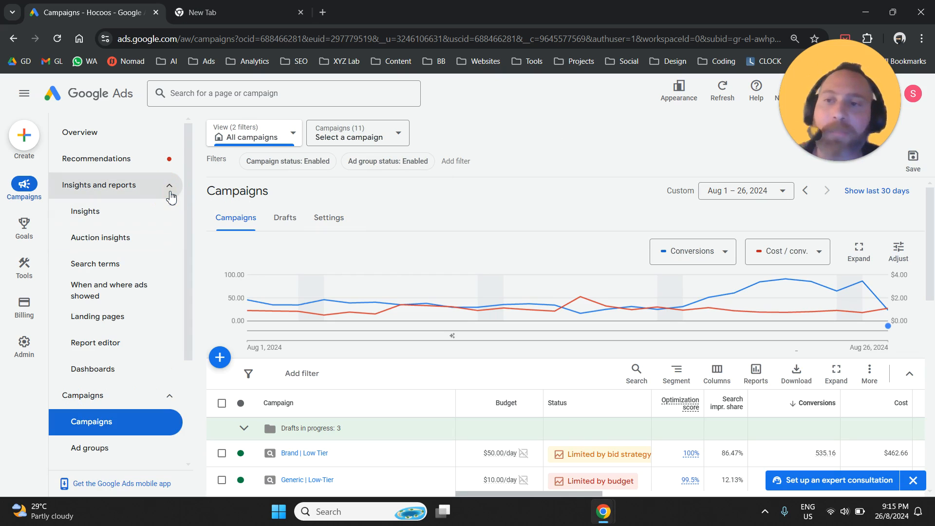
left_click(101, 292)
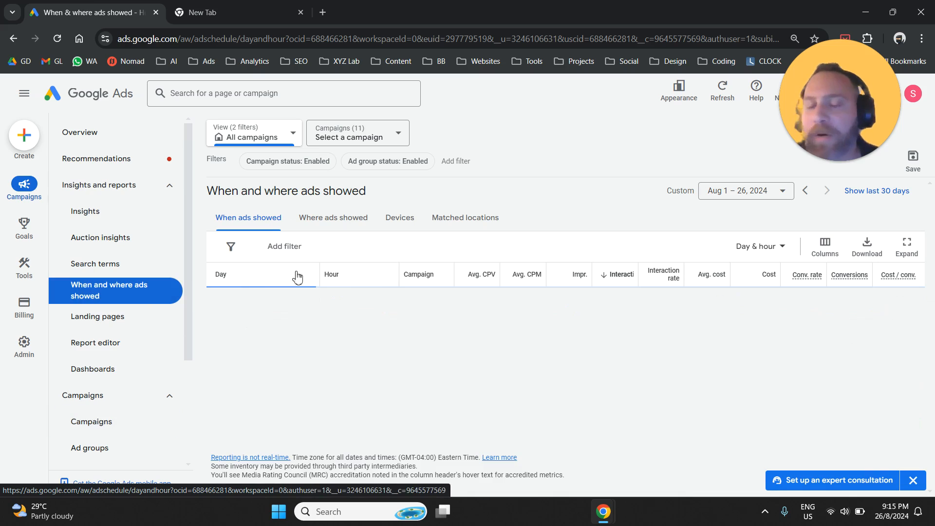
left_click(479, 223)
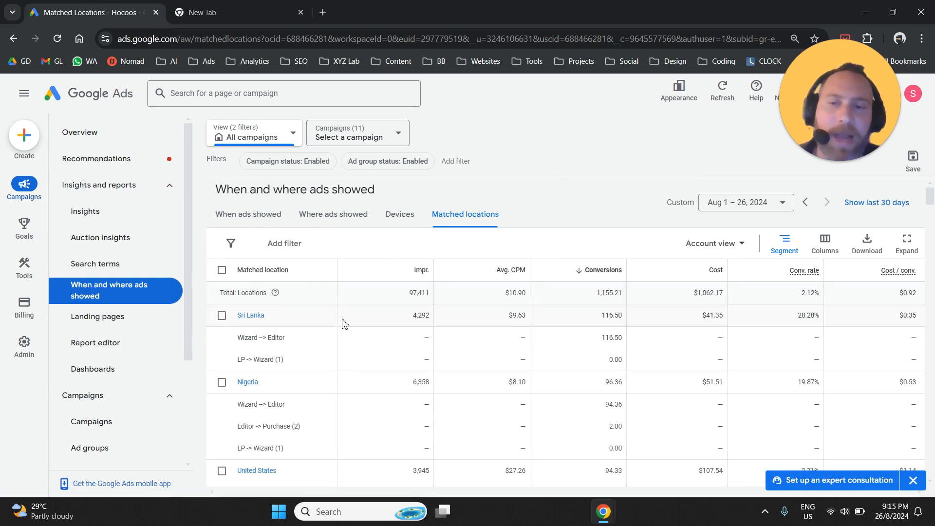
Step: Remove the segmentation from the matched locations table and review the performance figures by country
left_click(780, 245)
left_click(777, 292)
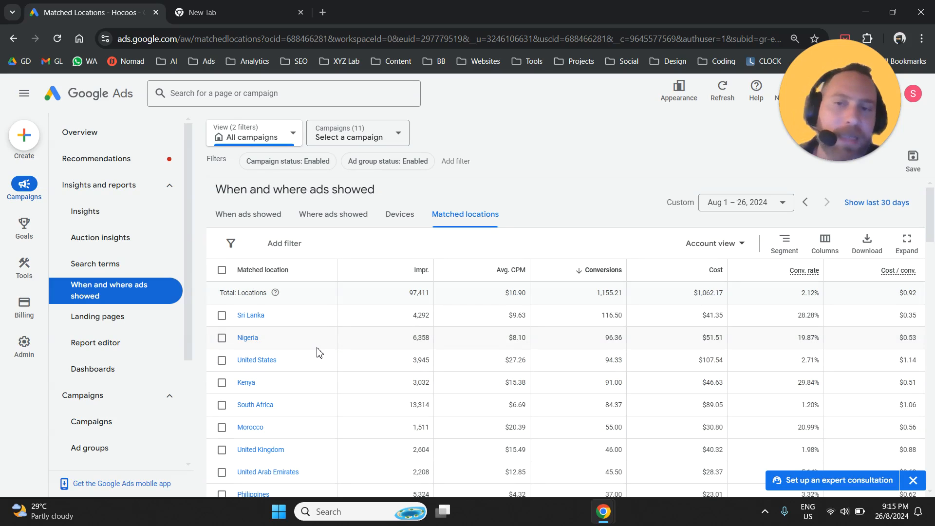
scroll(319, 351, "down", 3)
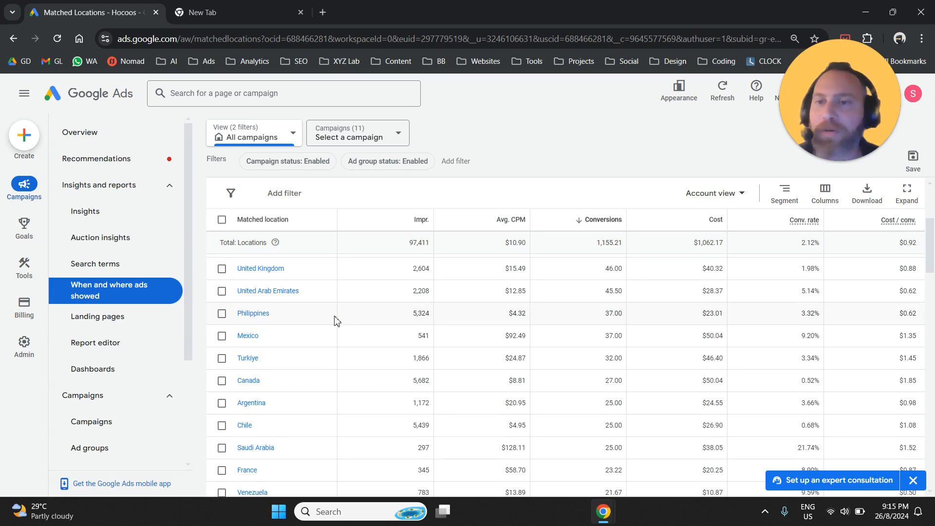
scroll(336, 320, "up", 3)
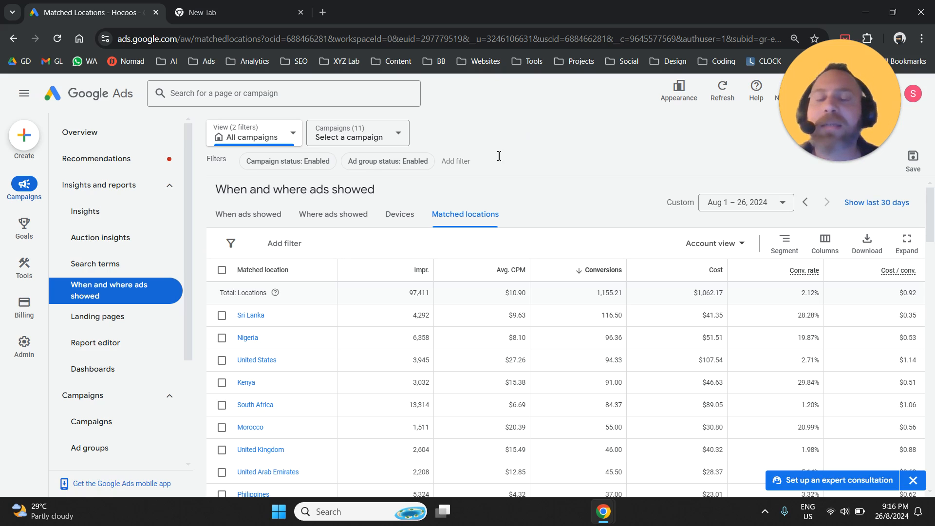
Step: Switch to Looker Studio in the other browser tab using its saved bookmark
left_click(218, 11)
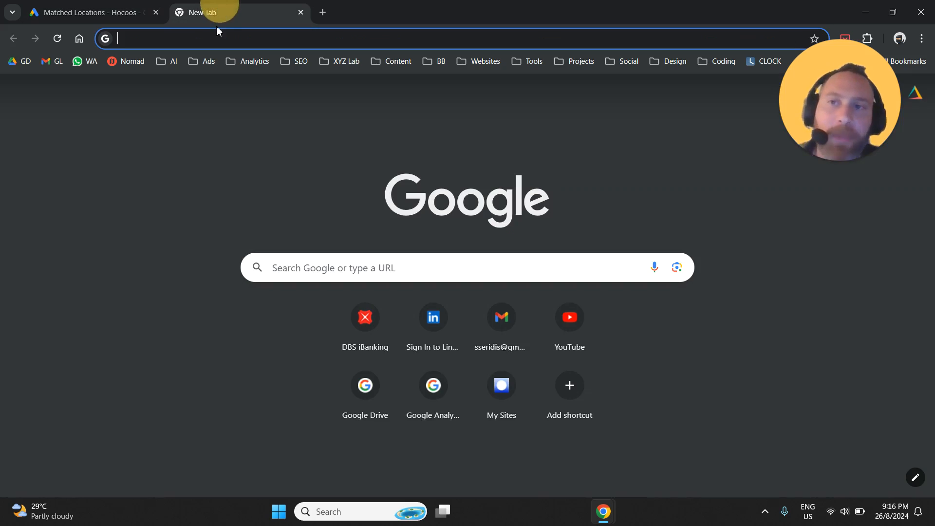
left_click(245, 67)
mouse_move(317, 87)
left_click(396, 131)
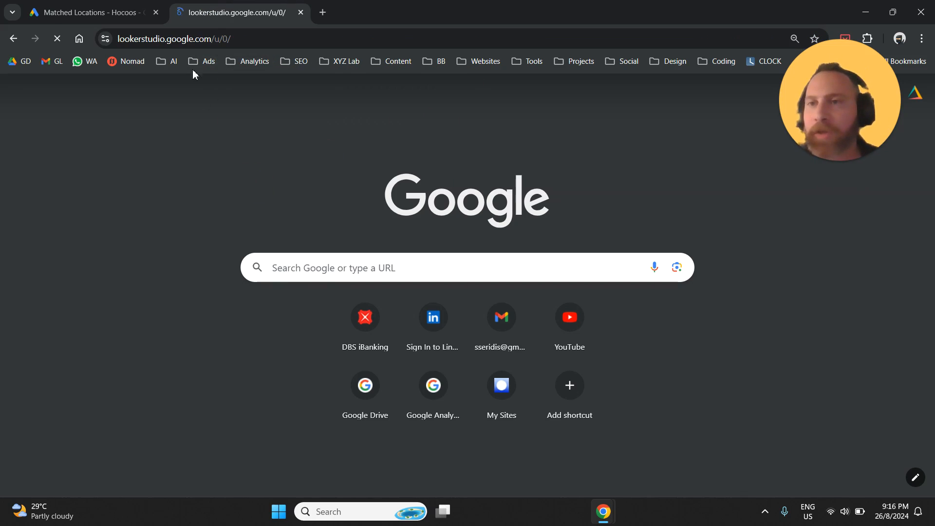
left_click_drag(165, 39, 456, 150)
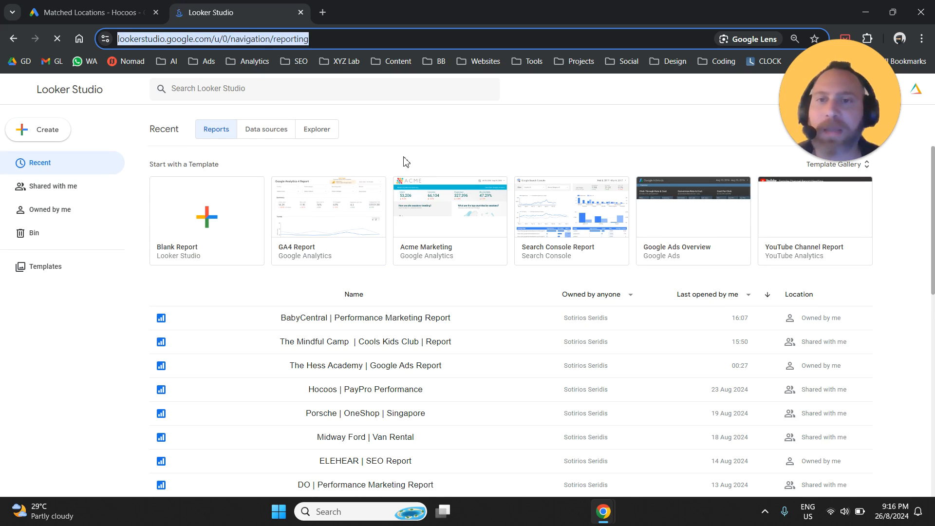
Step: Create a new blank report
left_click(209, 221)
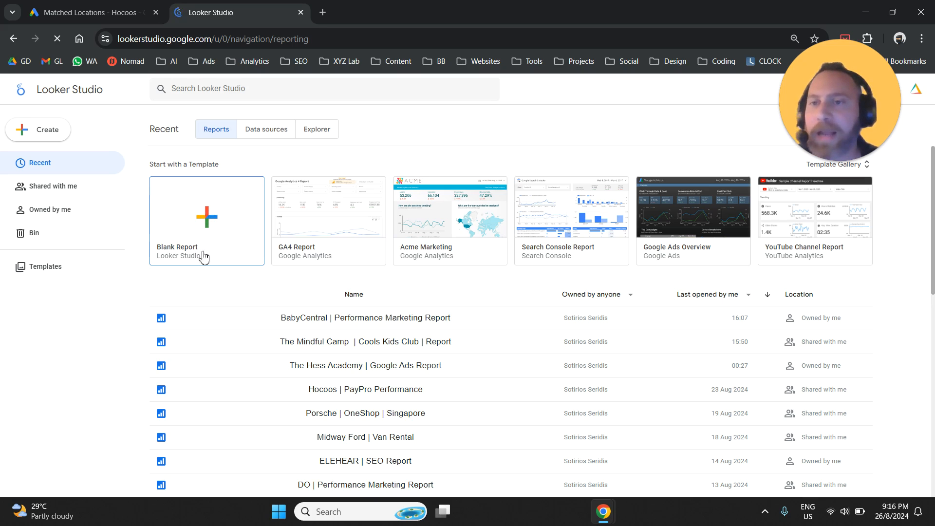
left_click(208, 216)
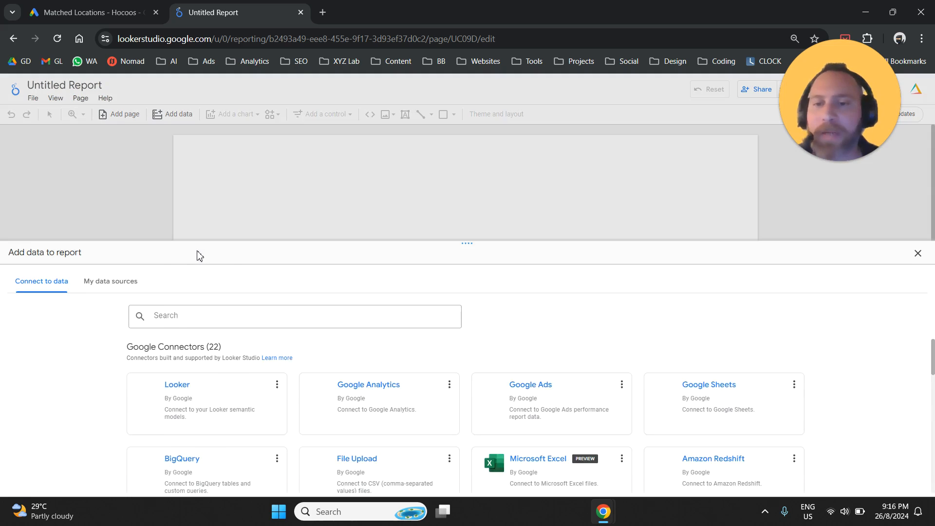
left_click_drag(467, 189, 444, 229)
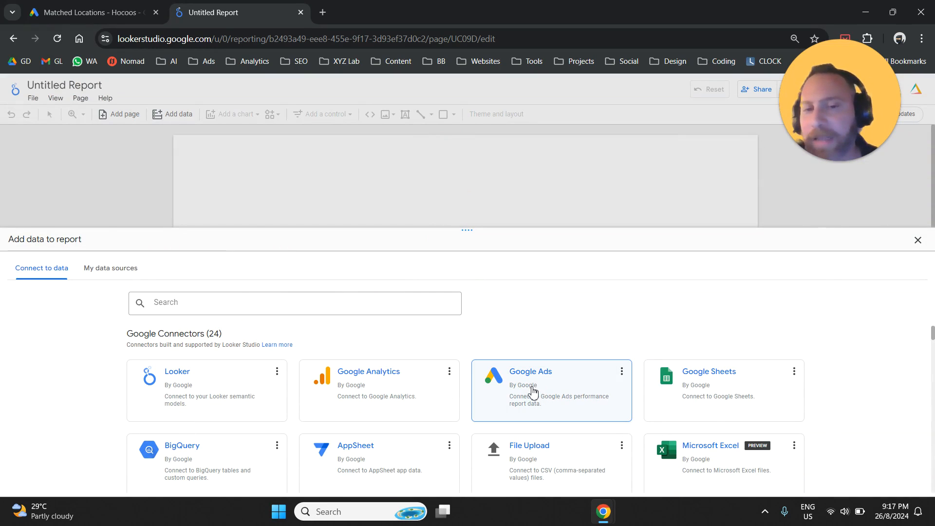
Step: Choose the Google Ads connector as the report's data source type
left_click(531, 383)
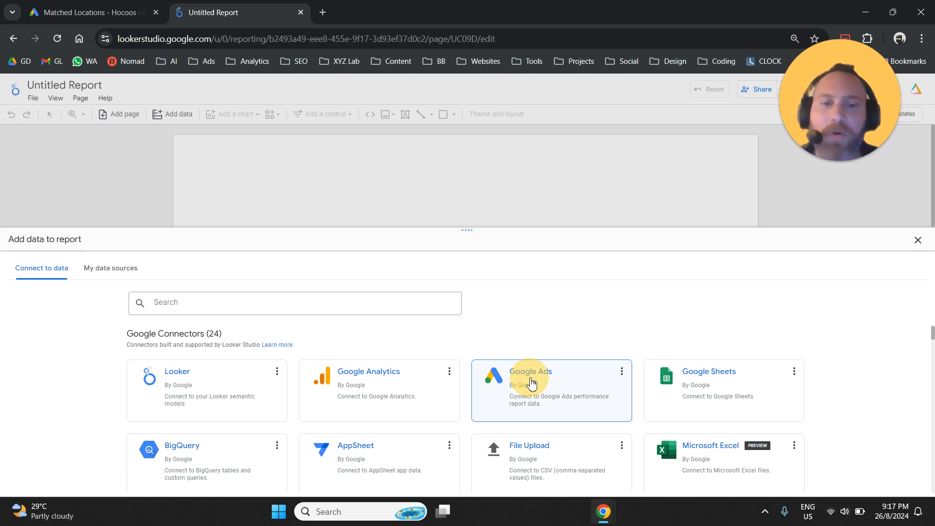
left_click_drag(531, 384, 528, 334)
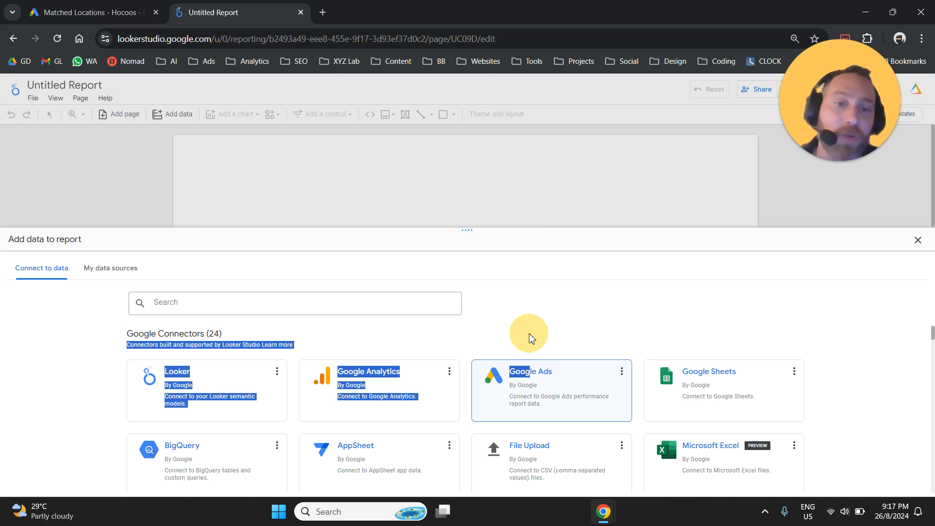
left_click(274, 305)
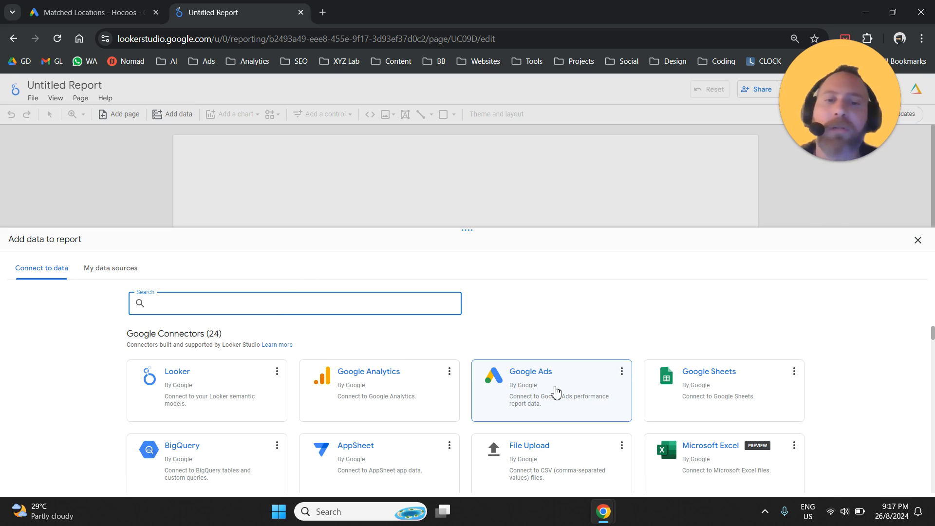
left_click(528, 380)
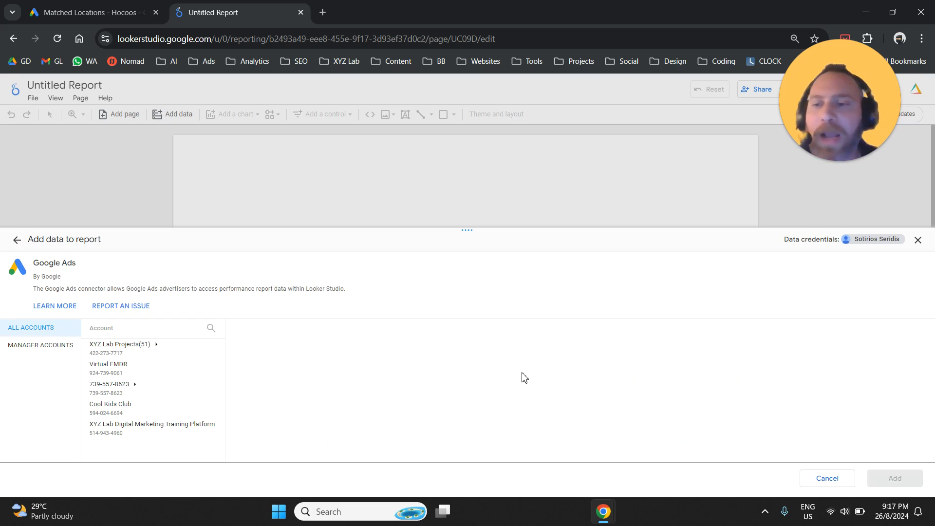
Step: Connect the report to the Doerscircle account under XYZ Lab Projects, using its Overall Account Fields
left_click(168, 350)
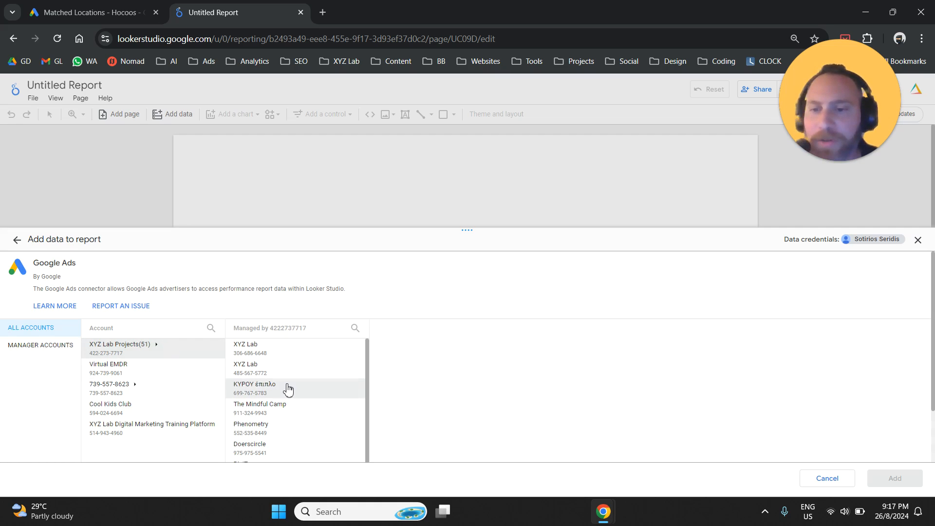
scroll(292, 390, "down", 2)
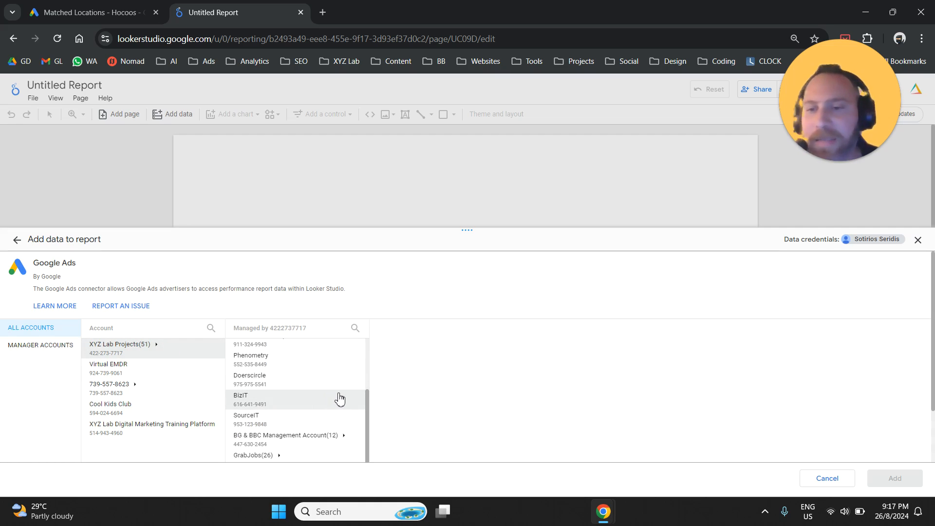
left_click(338, 389)
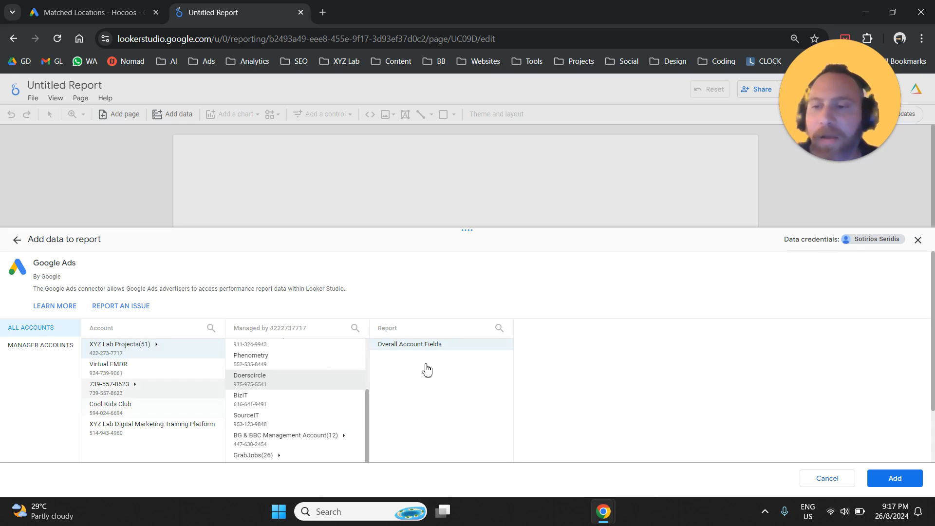
left_click(896, 478)
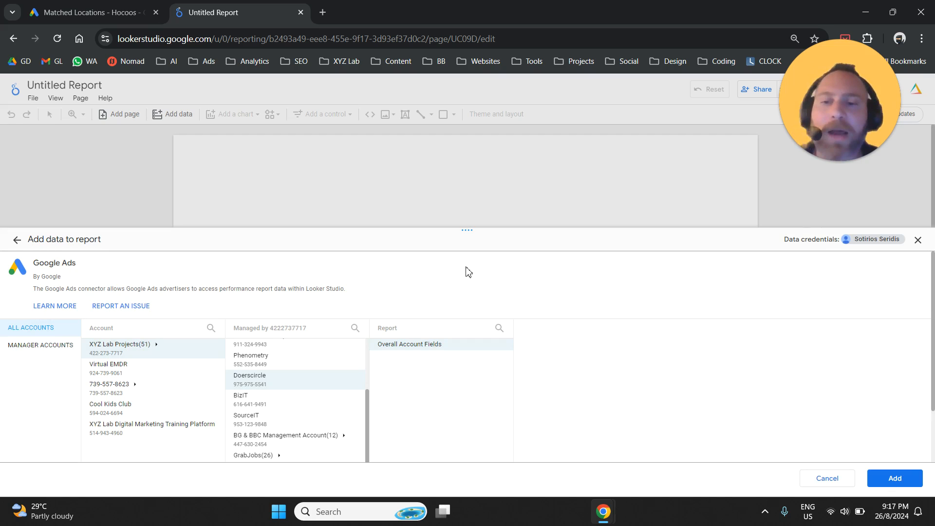
left_click(910, 477)
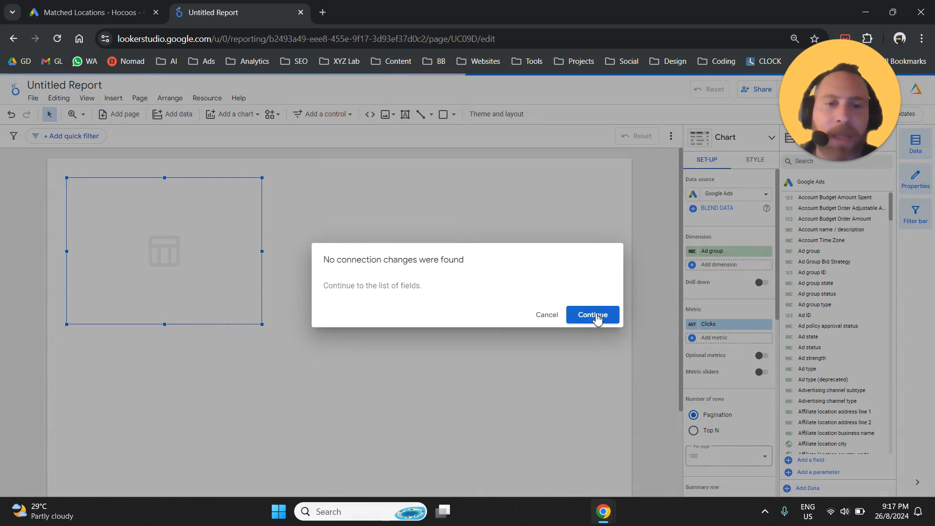
left_click(593, 315)
Step: Delete the default ad group table from the report page
left_click_drag(171, 244, 220, 287)
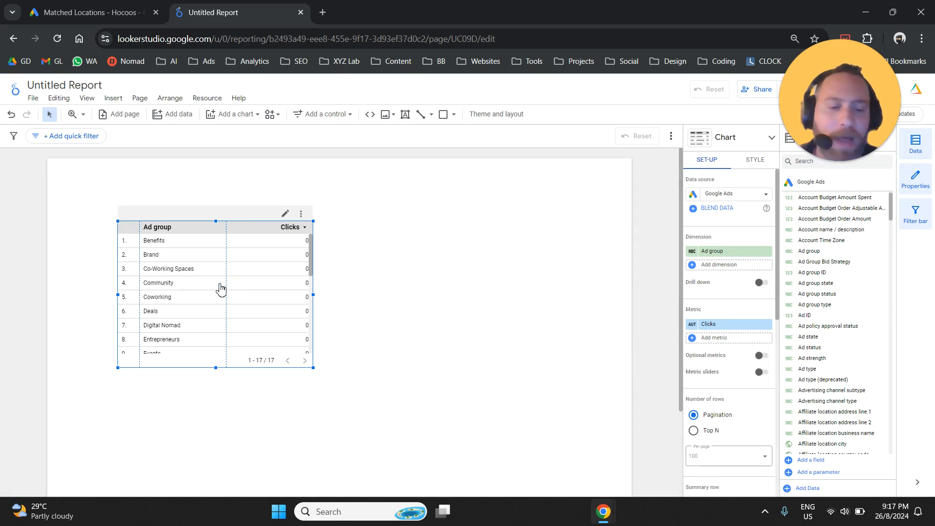
key("Delete")
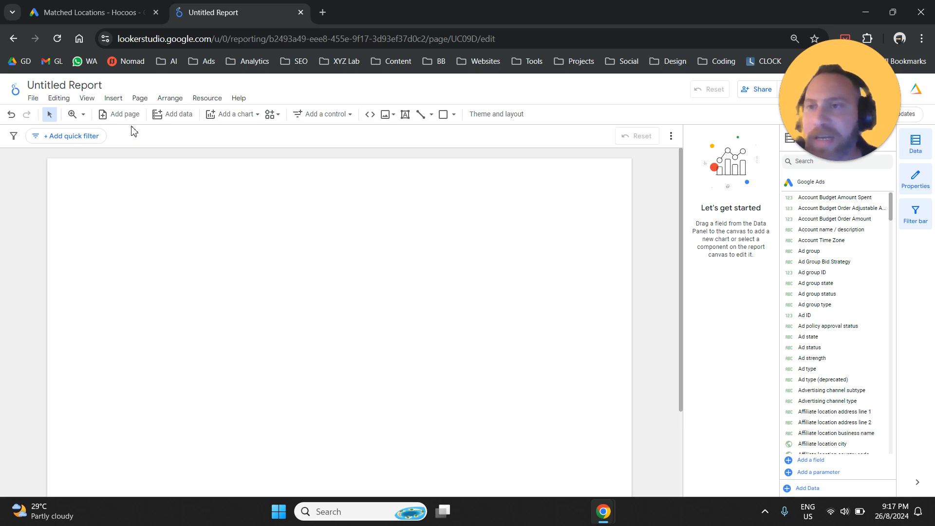
Step: Insert a new table on the blank page, widen it to most of the page width and centre it horizontally
left_click(119, 101)
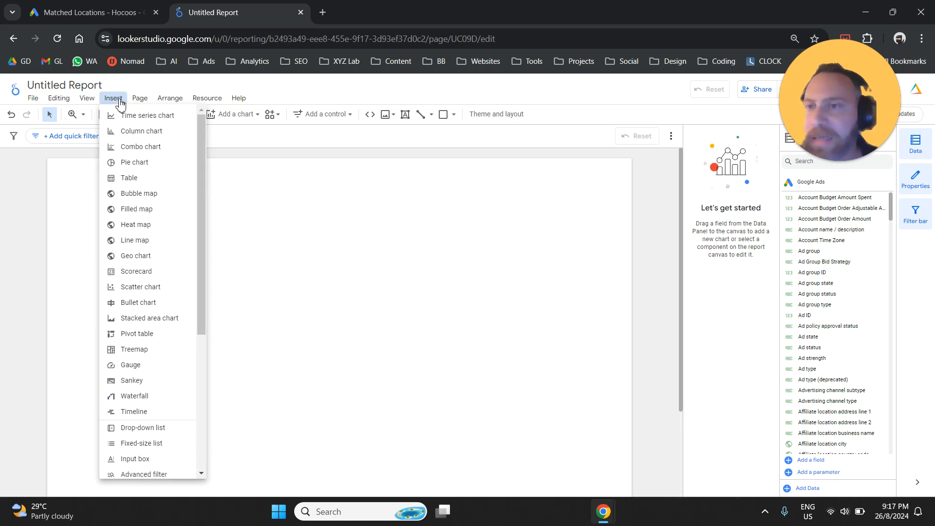
left_click(129, 179)
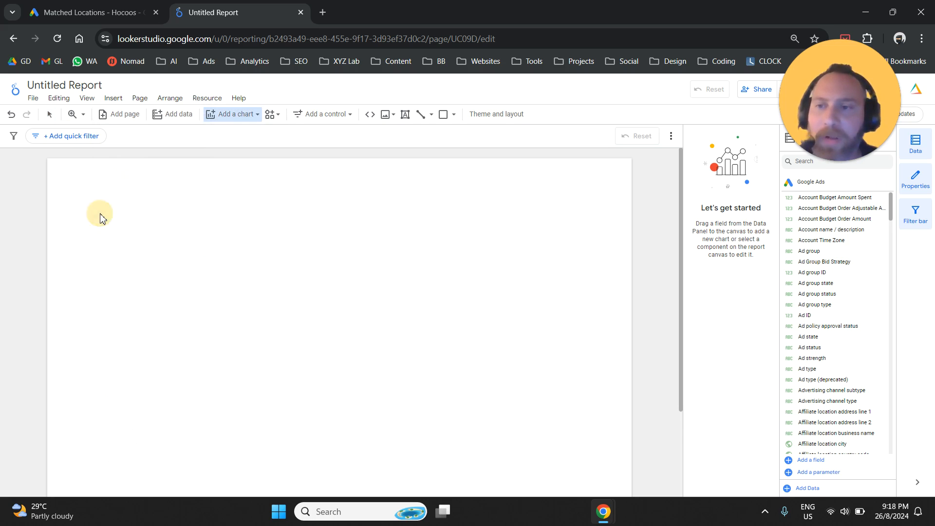
key("Escape")
left_click(269, 271)
left_click_drag(292, 284, 605, 286)
left_click_drag(429, 294, 411, 313)
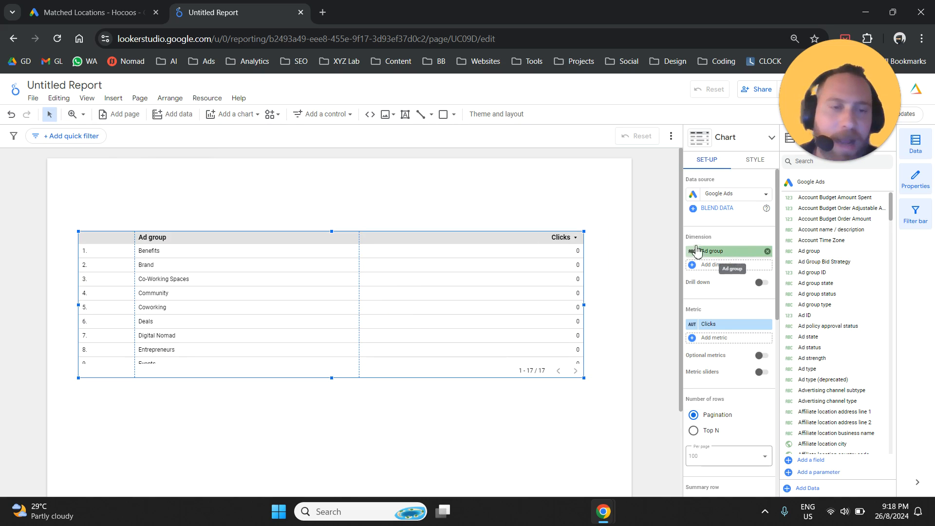
Step: Replace the table's Ad group dimension with Town/City, widening the chart settings for easier field selection
left_click_drag(693, 241, 673, 243)
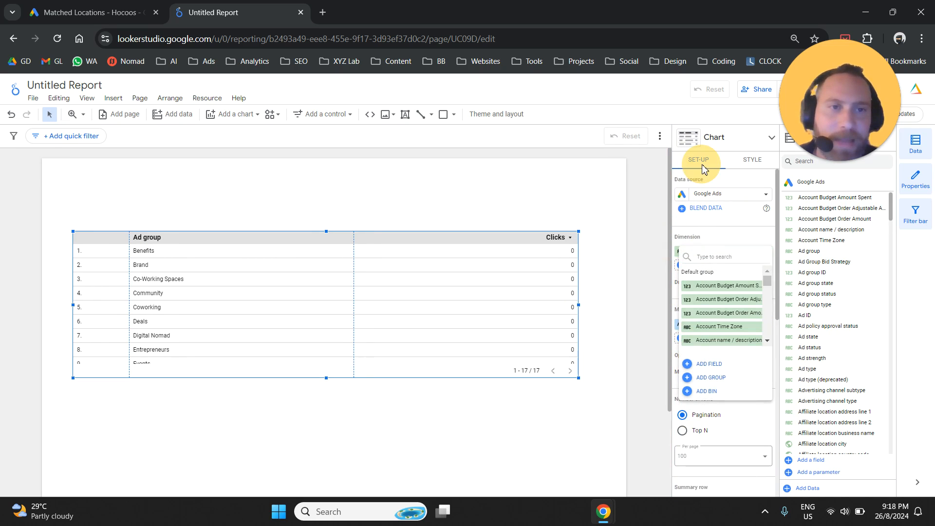
left_click(704, 253)
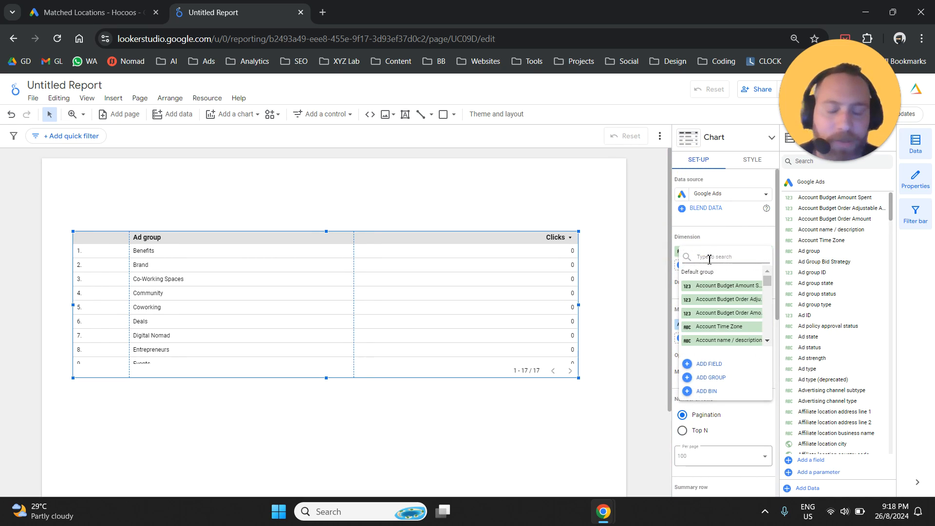
type("city")
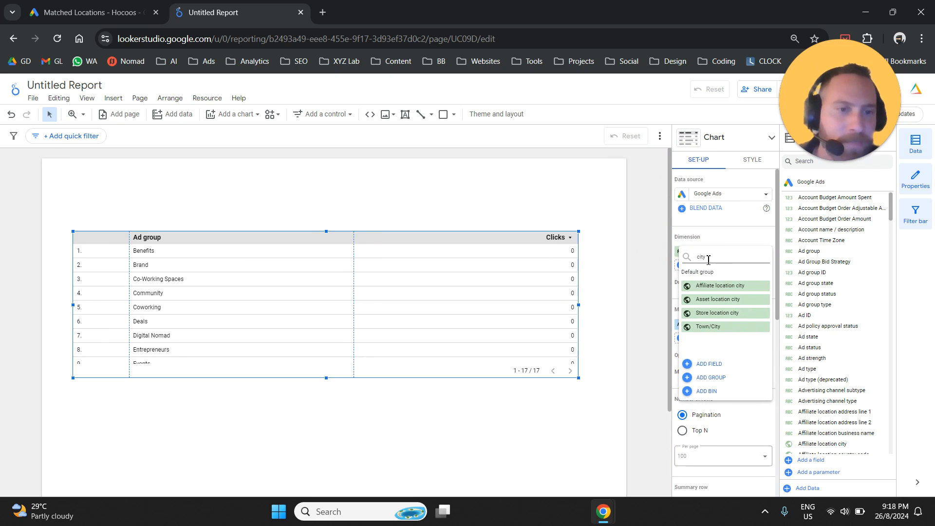
left_click(722, 327)
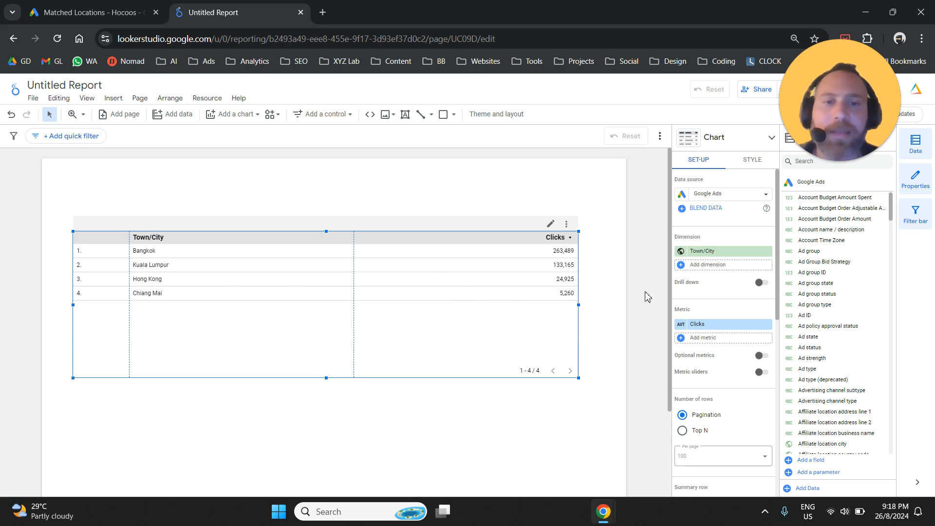
Step: Add the Impressions metric to the table and place it before Clicks
left_click(689, 313)
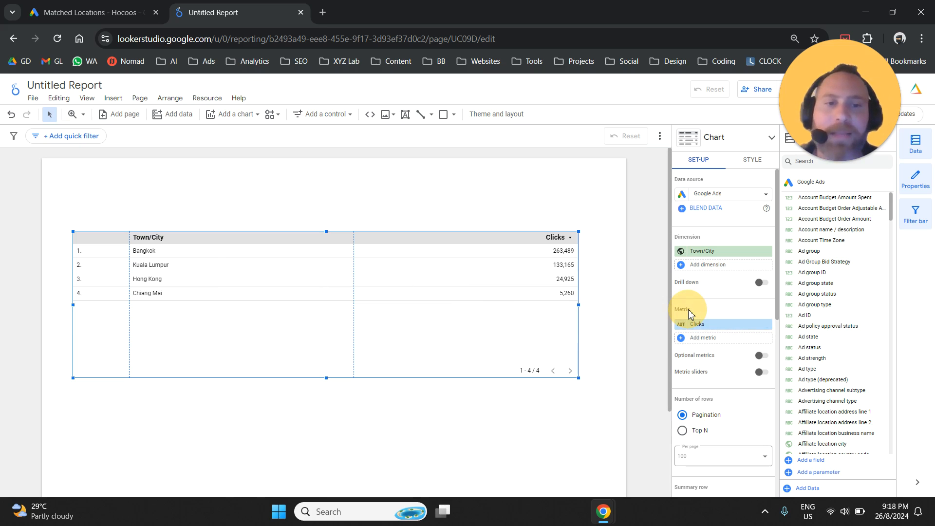
left_click(709, 344)
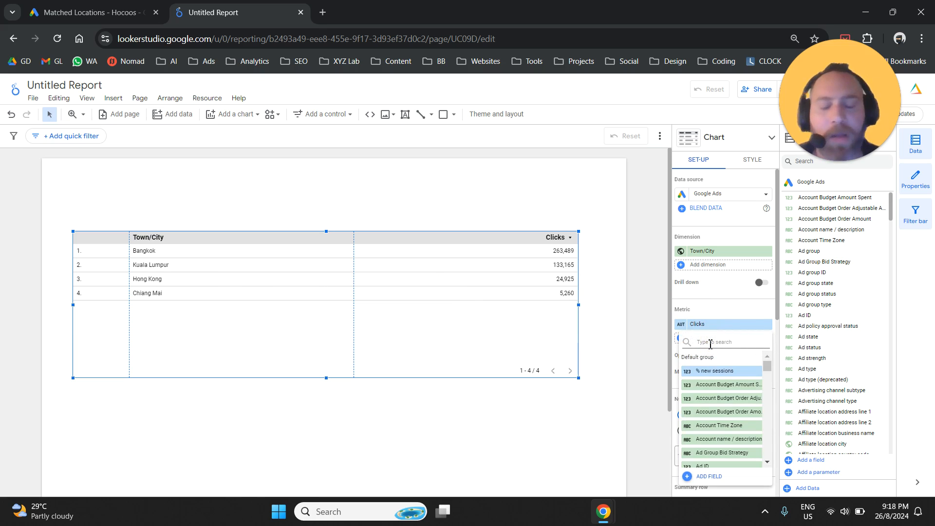
type("impre")
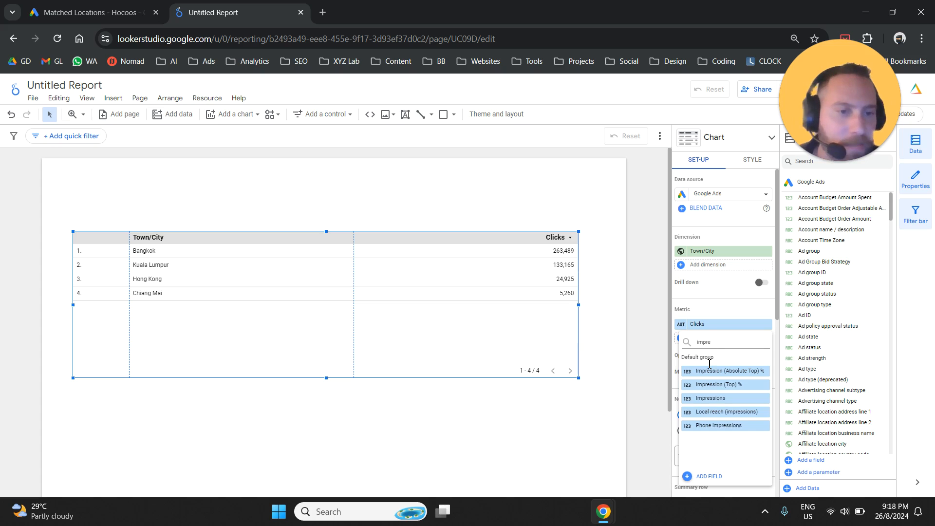
left_click(731, 398)
left_click_drag(710, 325, 710, 351)
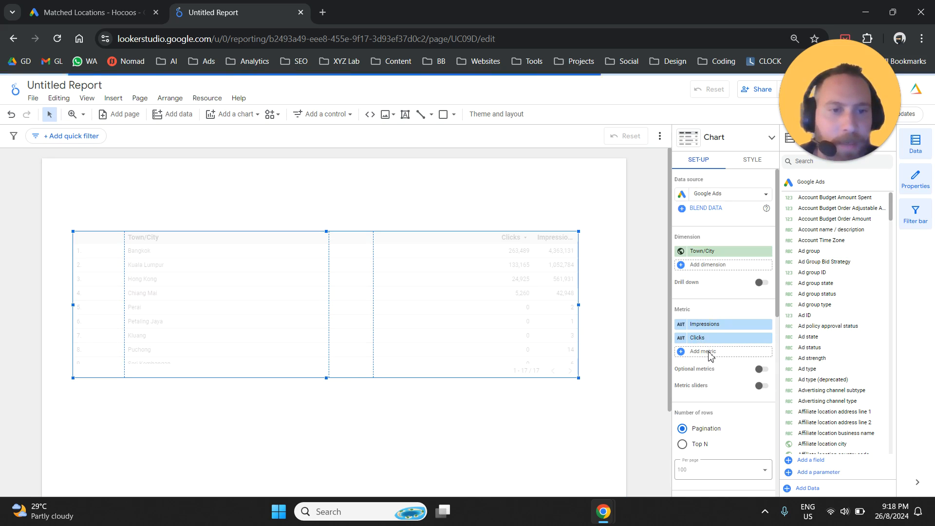
Step: Add the Conversions and CTR metrics to the Town/City table
left_click(710, 354)
type("conversion")
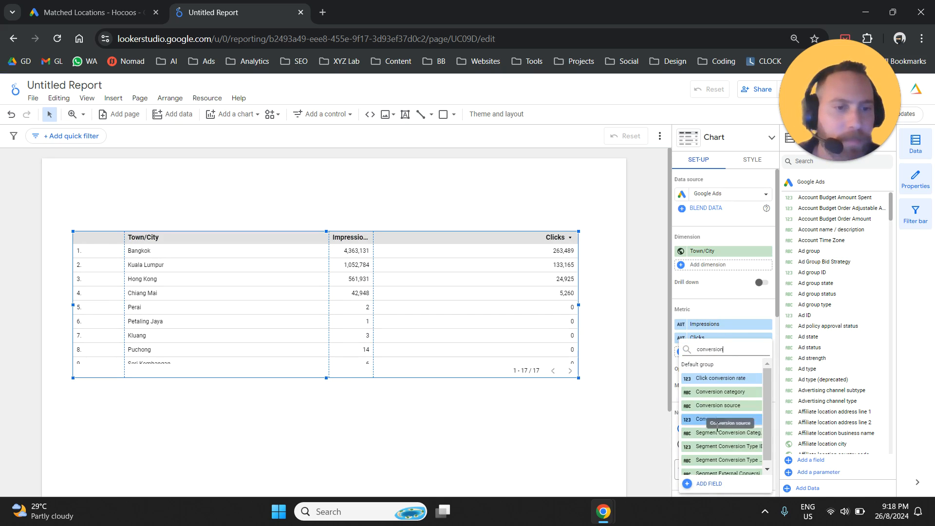
left_click(712, 419)
left_click(714, 368)
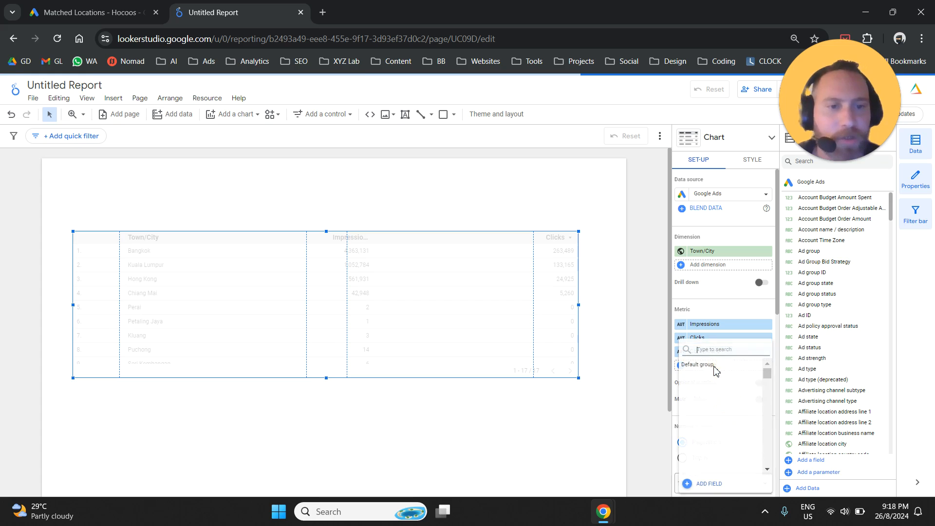
type("ctr")
left_click(730, 379)
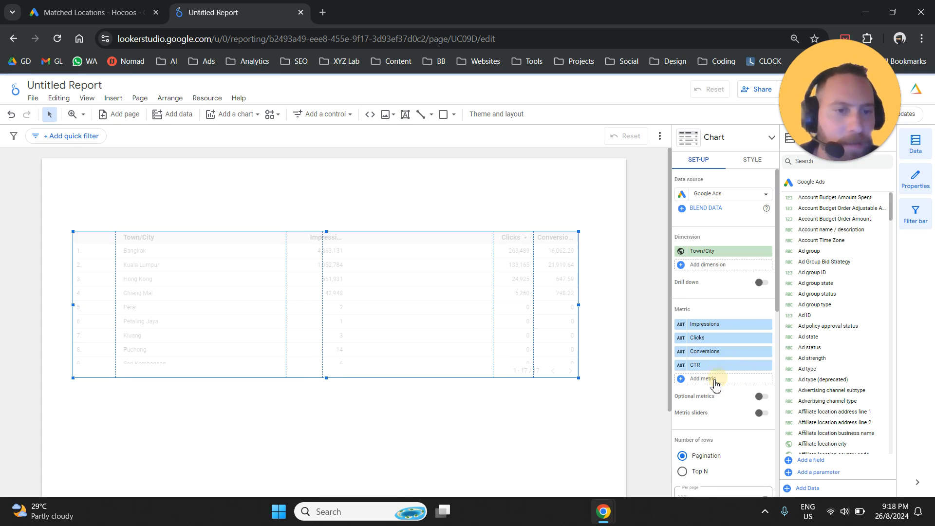
Step: Add the Avg. CPC metric and reorder the metrics so CTR and Avg. CPC come before Conversions
left_click(713, 380)
type("cpc")
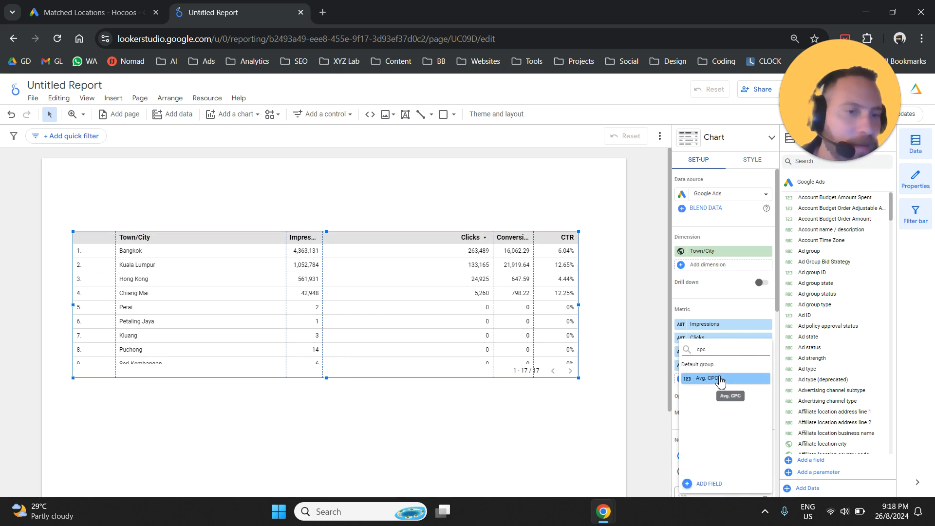
left_click(720, 379)
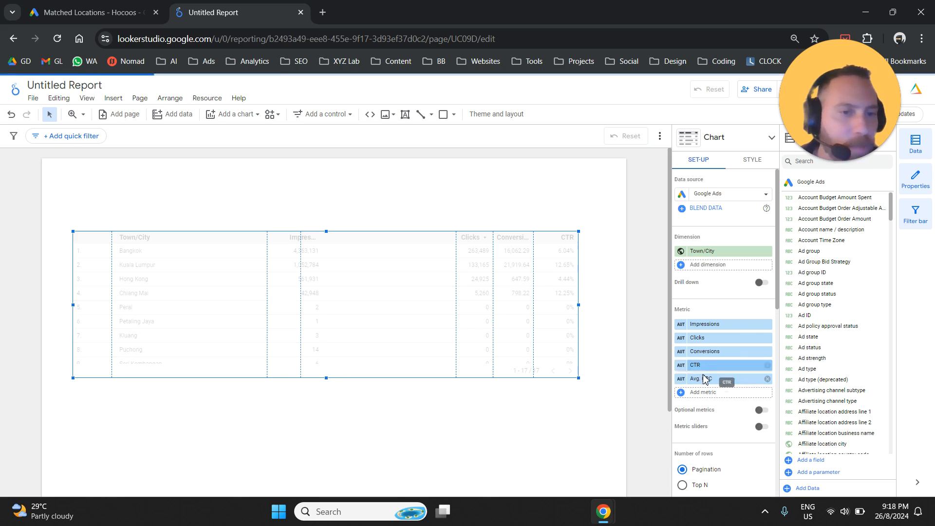
left_click_drag(704, 379, 707, 350)
left_click_drag(715, 360, 716, 355)
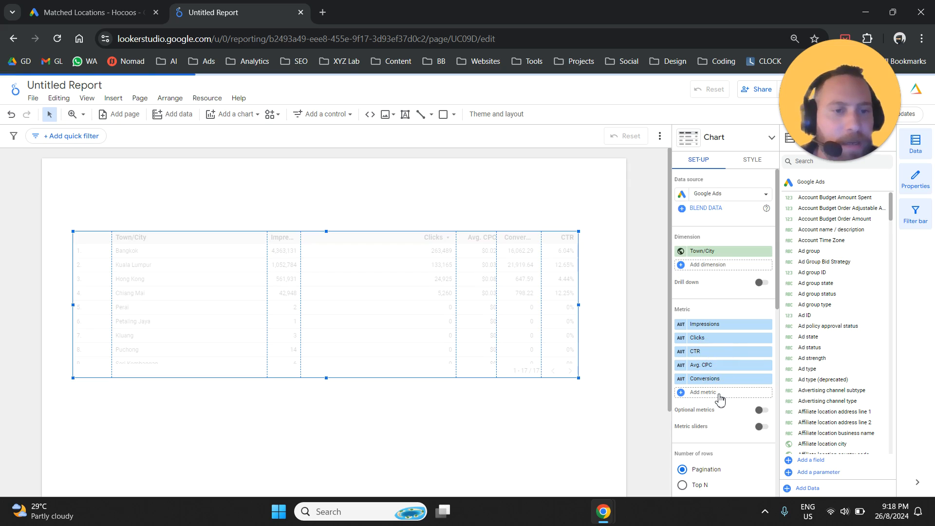
Step: Add the Cost / conv. and Cost metrics after Conversions in the table
left_click(720, 395)
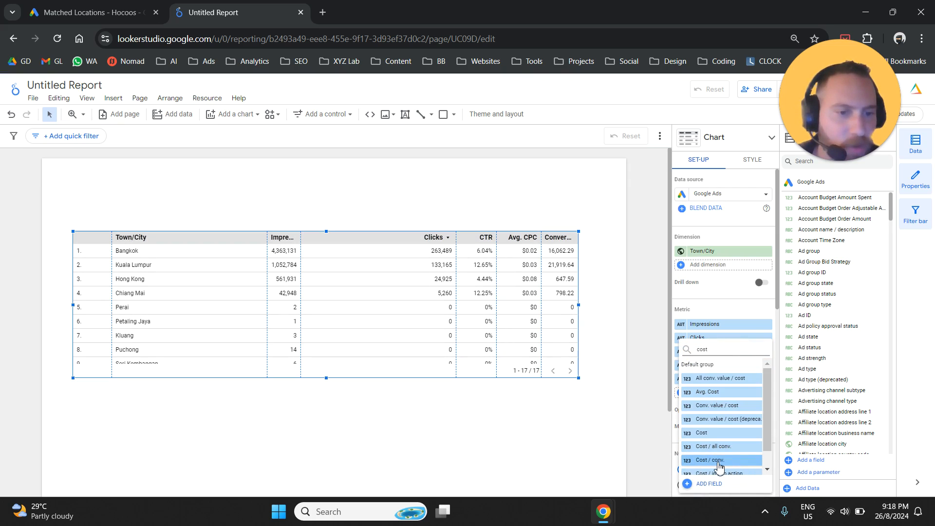
left_click(721, 462)
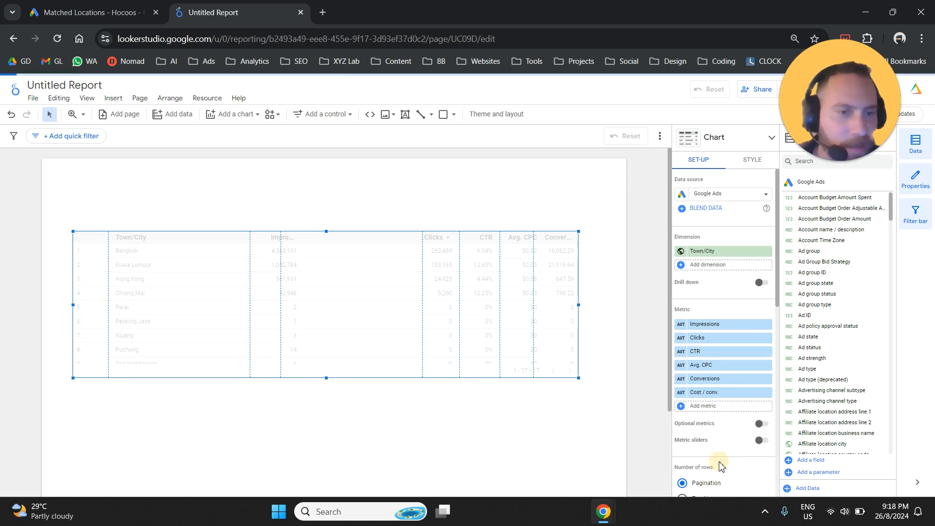
left_click(707, 407)
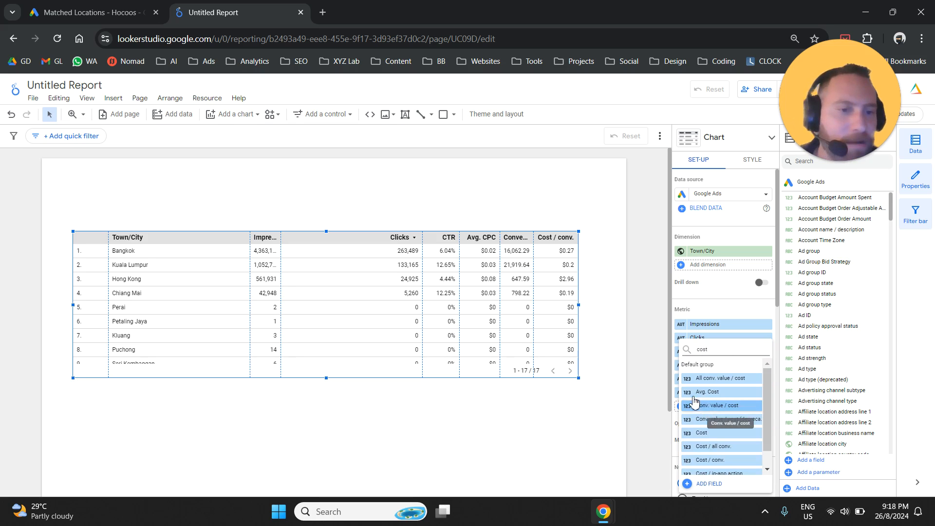
left_click(701, 432)
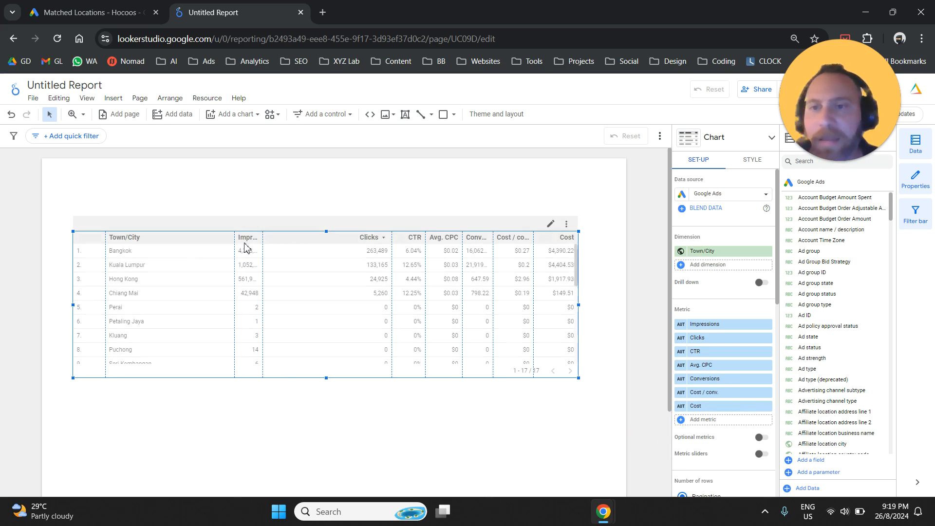
Step: Even out the Town/City, Impressions, Clicks, CTR and Avg. CPC column widths to make room for the metric columns
left_click_drag(234, 239, 183, 240)
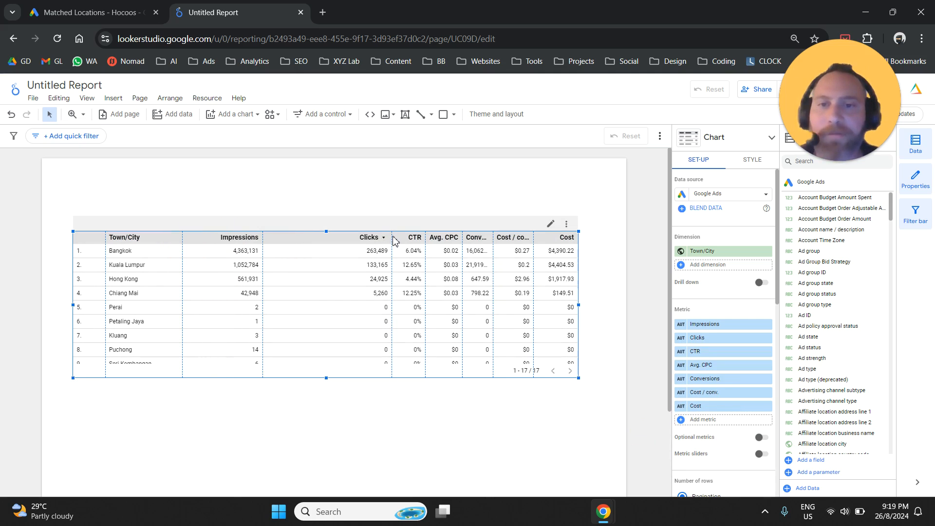
left_click_drag(393, 238, 327, 236)
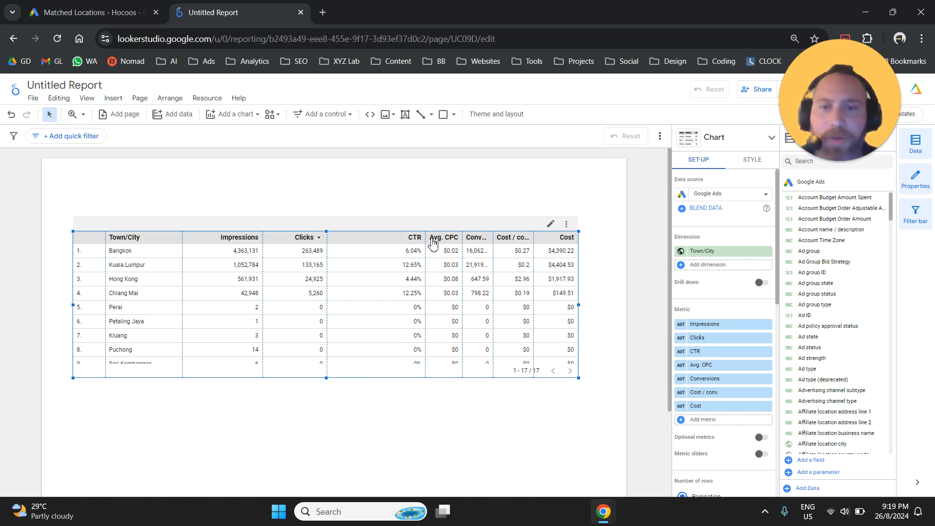
left_click_drag(428, 238, 378, 243)
left_click_drag(453, 240, 429, 242)
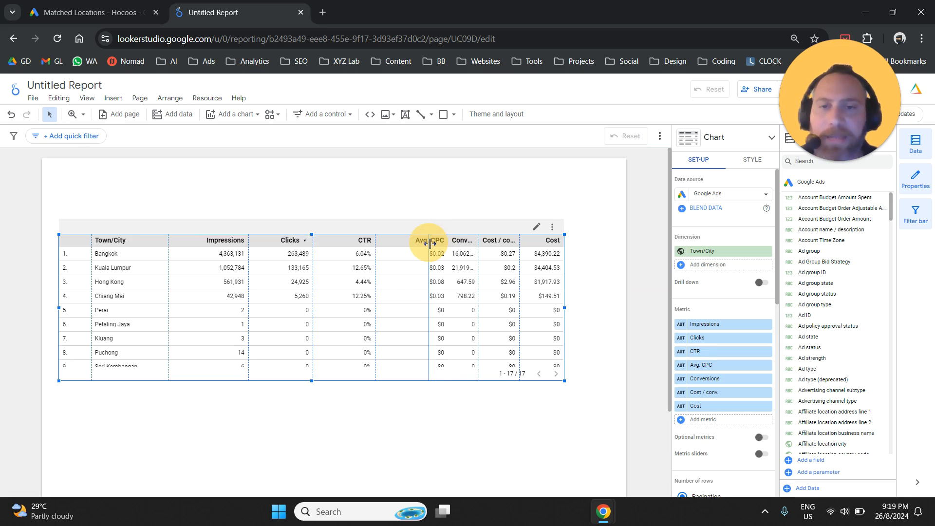
Step: Stretch the table to the full page width and extend it downward to fit about 14 rows
left_click_drag(564, 308, 627, 307)
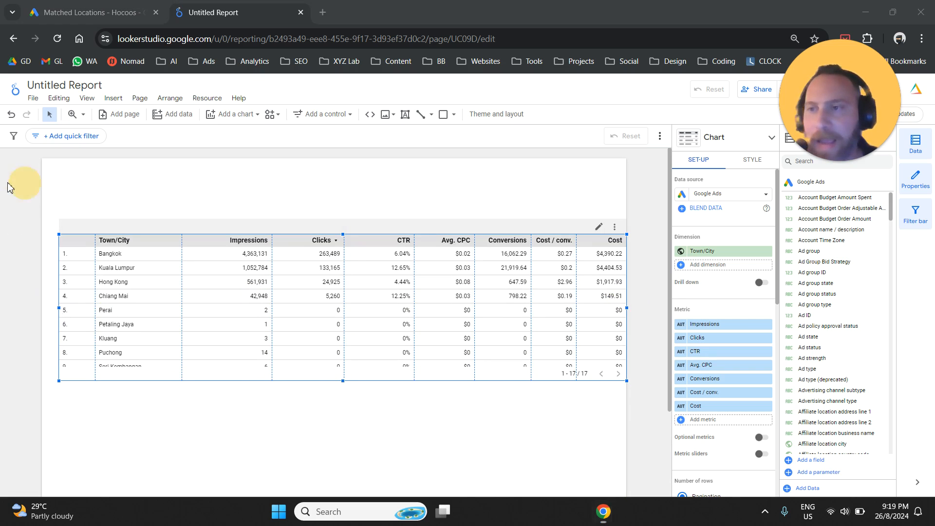
left_click_drag(58, 308, 41, 309)
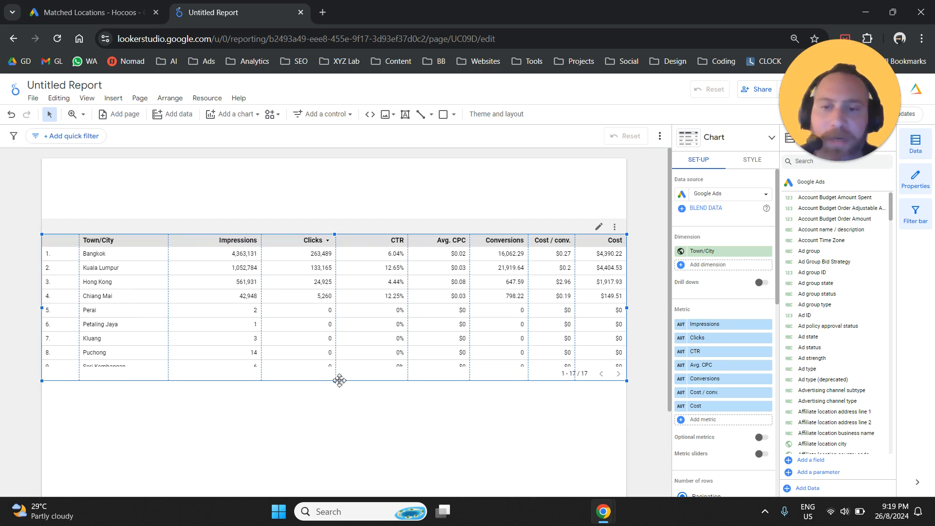
left_click_drag(334, 385, 331, 458)
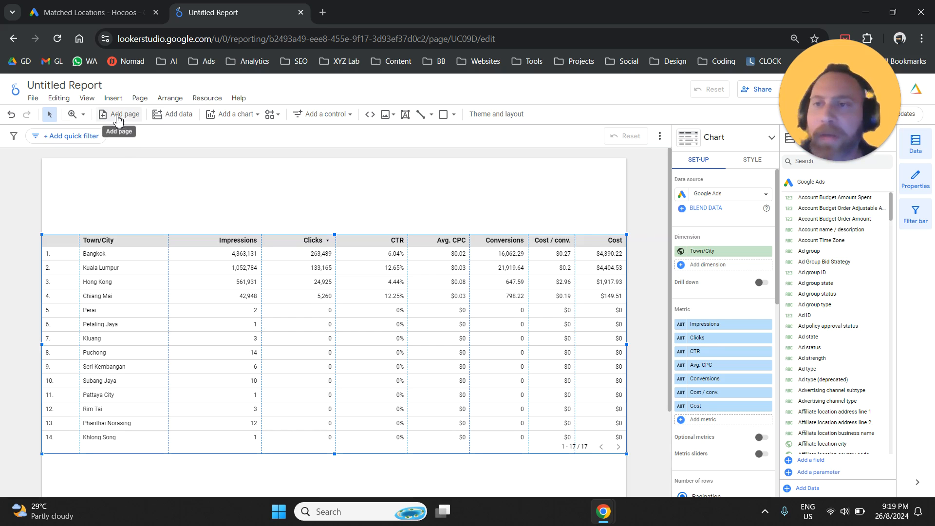
Step: Insert a date range control in the page's upper-right corner, above the table
left_click(113, 98)
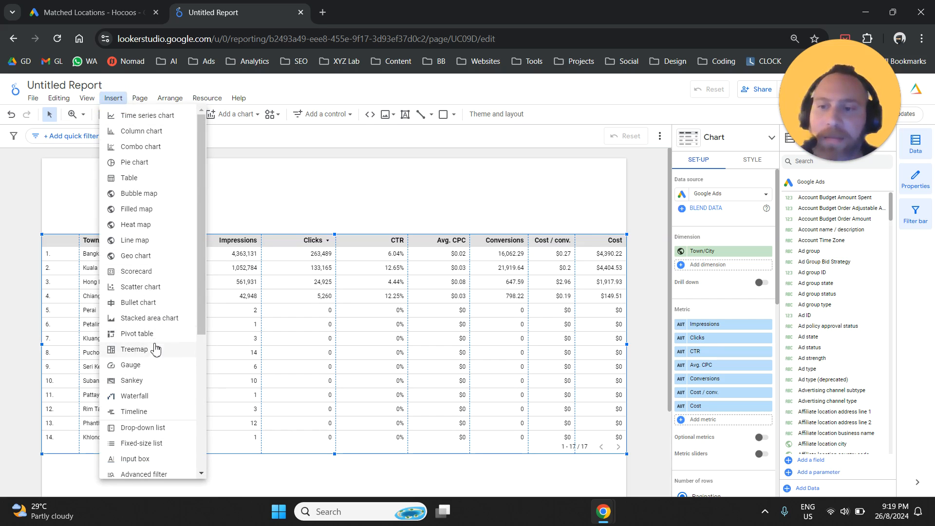
scroll(159, 336, "down", 3)
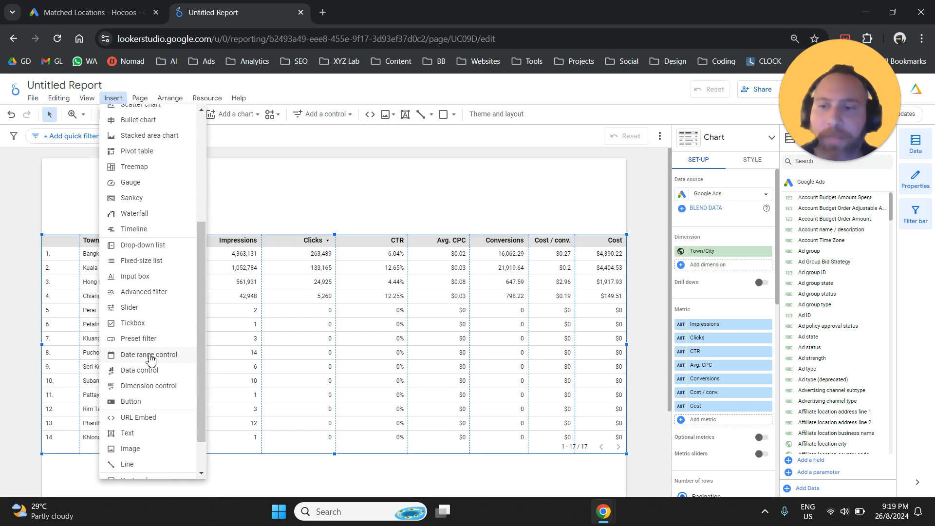
left_click(146, 354)
left_click(482, 160)
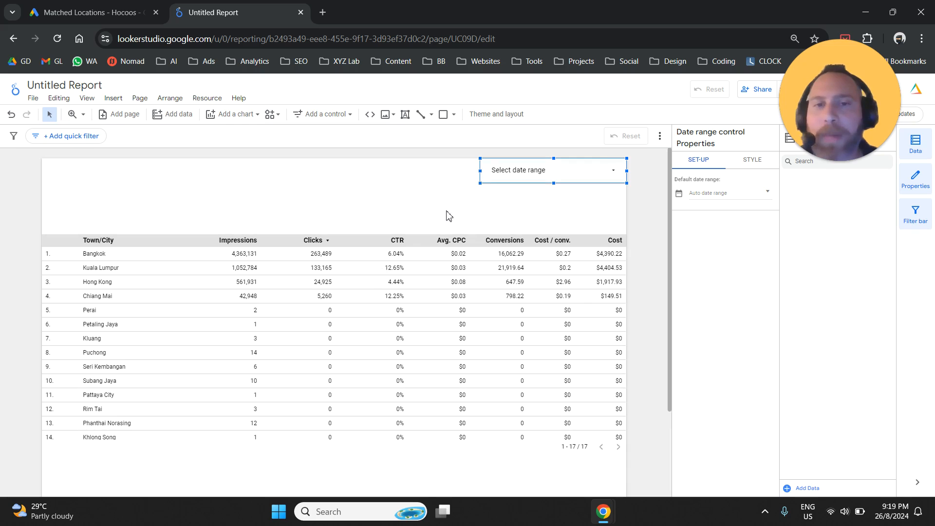
Step: Set the date range control to This year to date and apply it
left_click(566, 179)
left_click(584, 180)
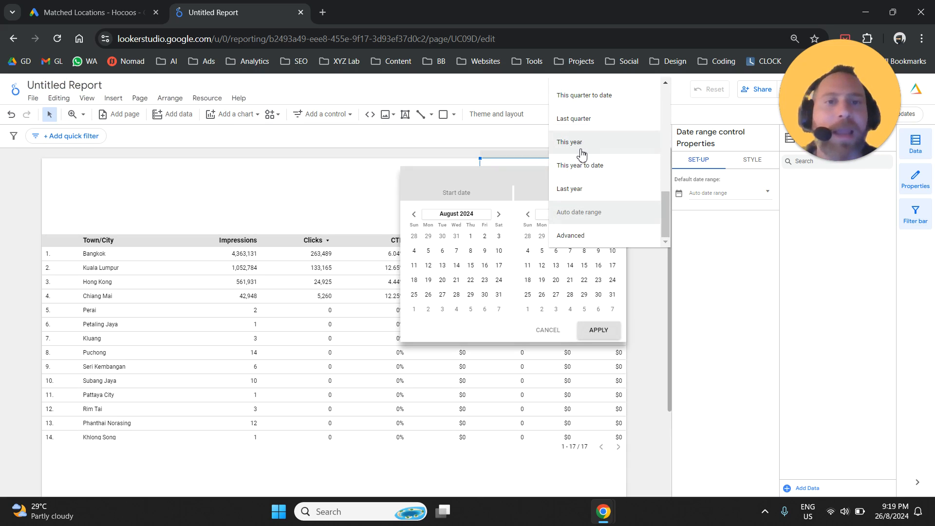
left_click(603, 164)
left_click(607, 331)
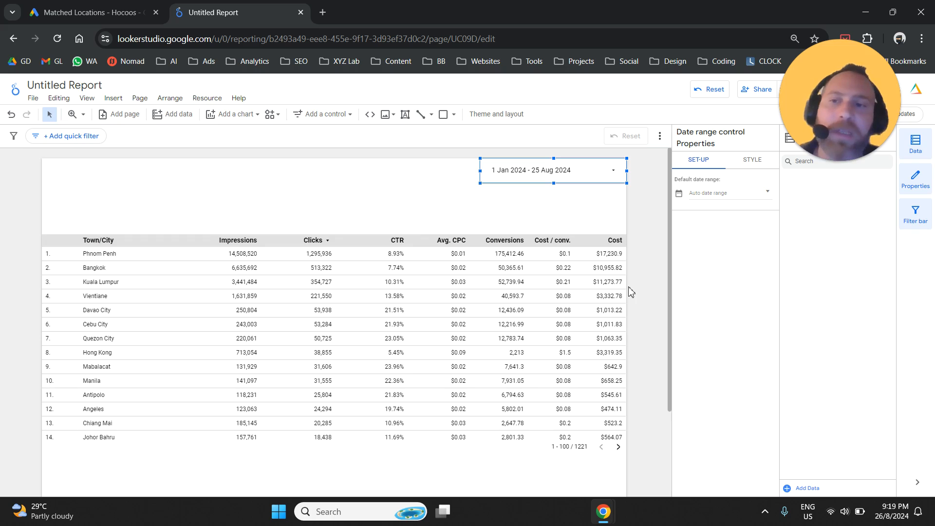
Step: Switch the report's date range to Last month and apply it
left_click(581, 174)
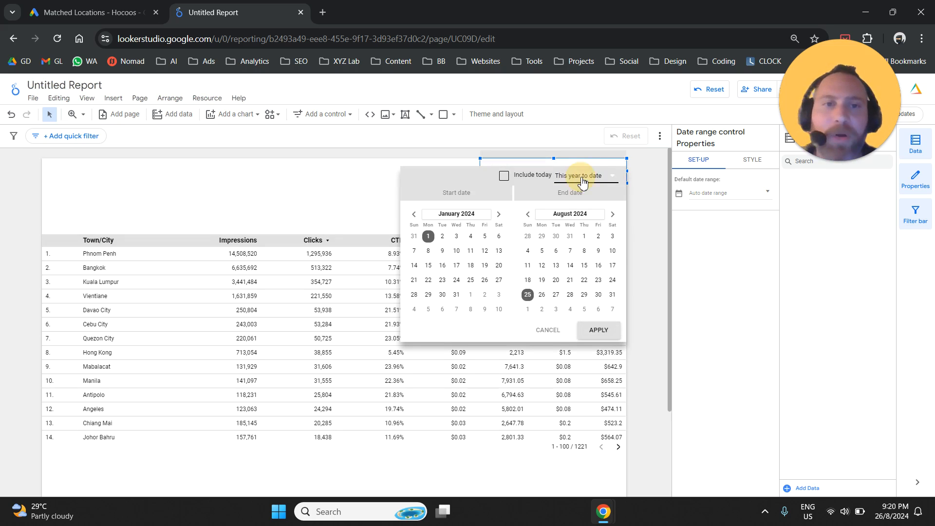
left_click(583, 182)
scroll(595, 197, "up", 2)
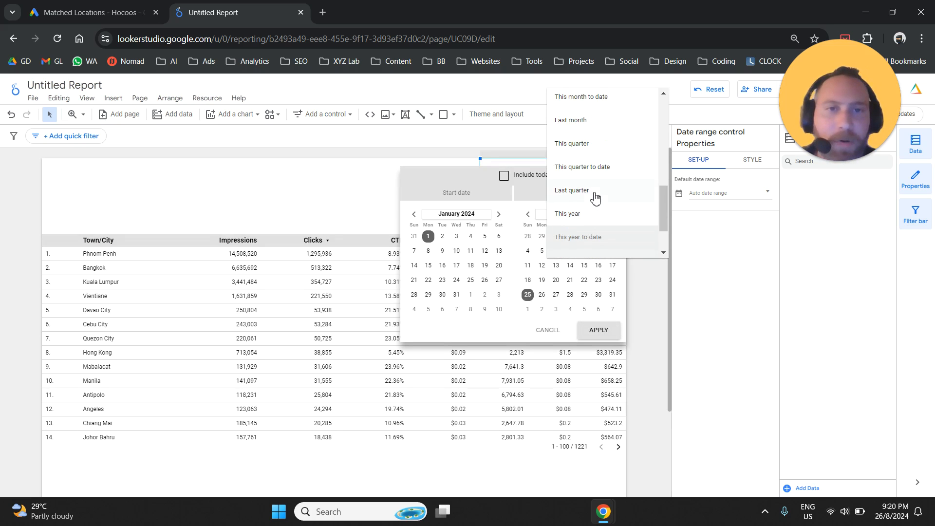
left_click(598, 122)
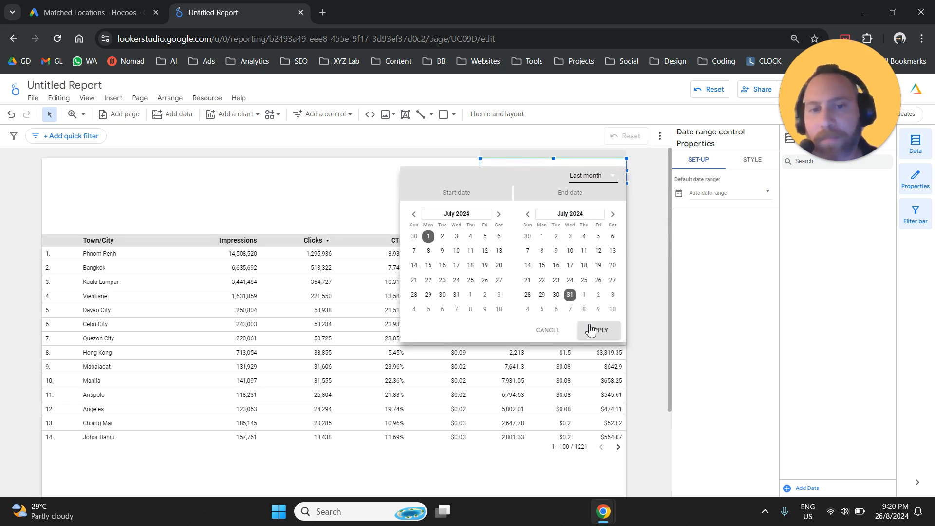
left_click(590, 330)
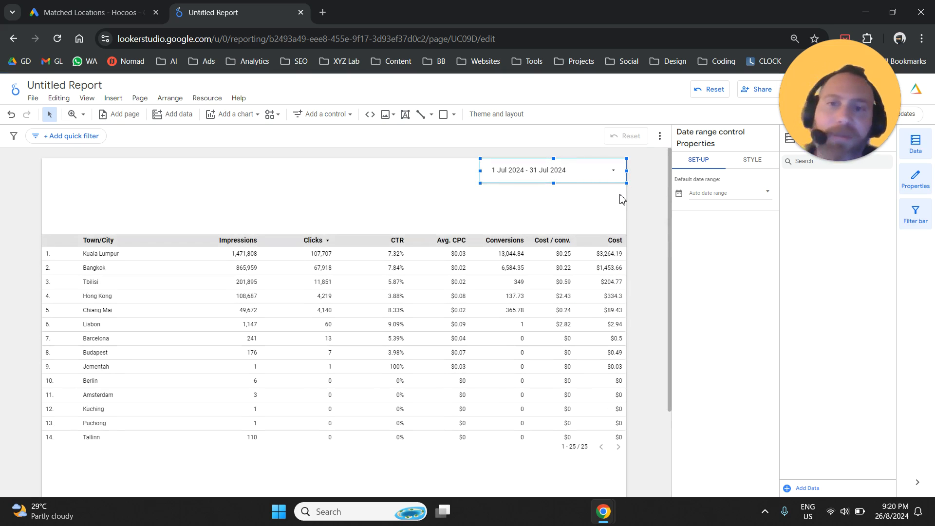
Step: Return the report's date range to This year to date and apply it
left_click(616, 183)
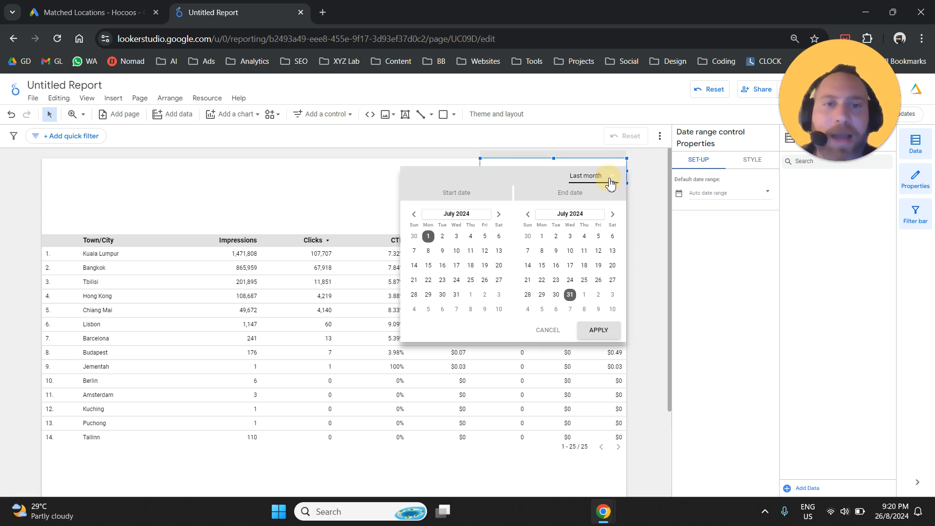
left_click(610, 182)
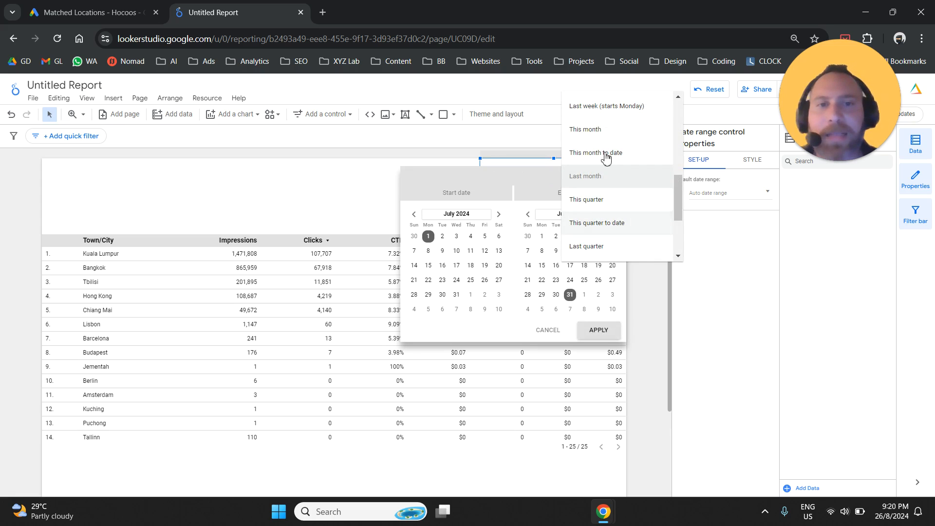
scroll(619, 223, "down", 2)
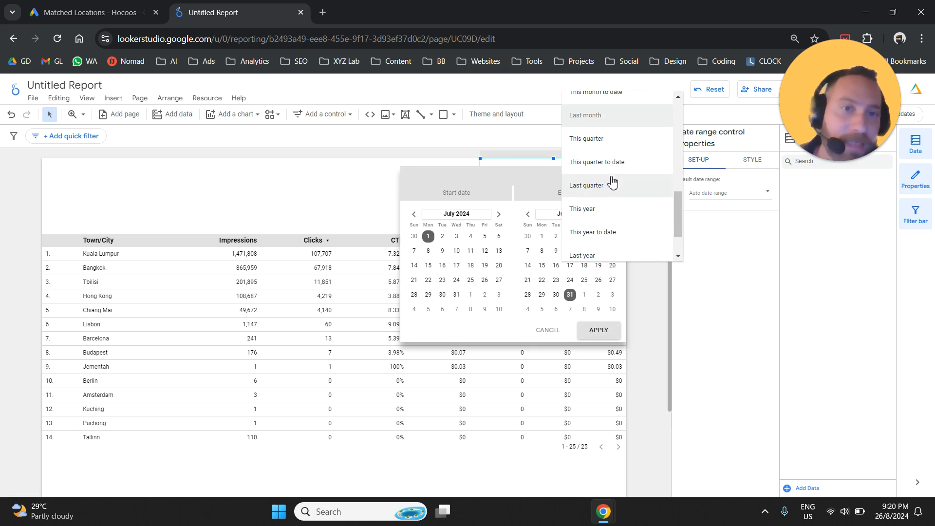
left_click(640, 236)
left_click(614, 329)
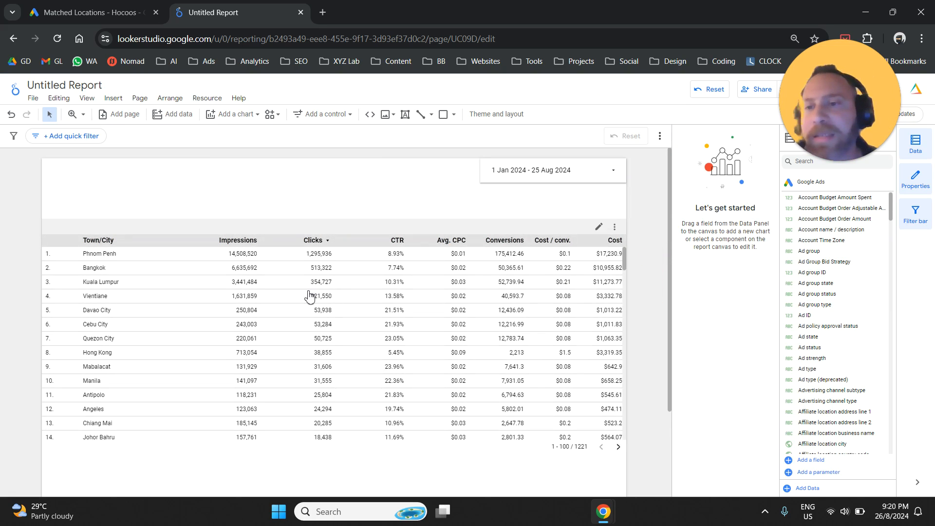
Step: Move the table slightly up the page and rebalance the Impressions, Clicks and CTR column widths
mouse_move(330, 291)
left_mouse_down()
mouse_move(322, 267)
mouse_move(329, 282)
left_mouse_up()
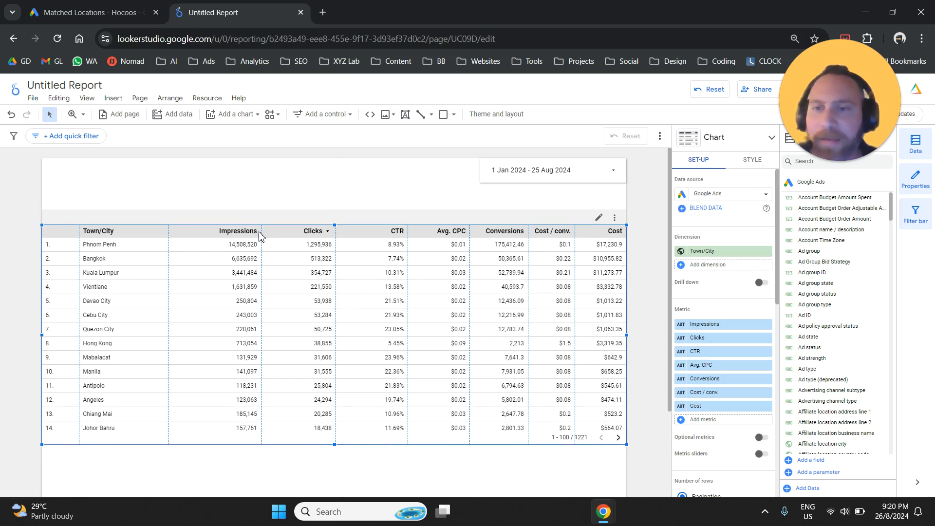
left_click_drag(263, 233, 239, 231)
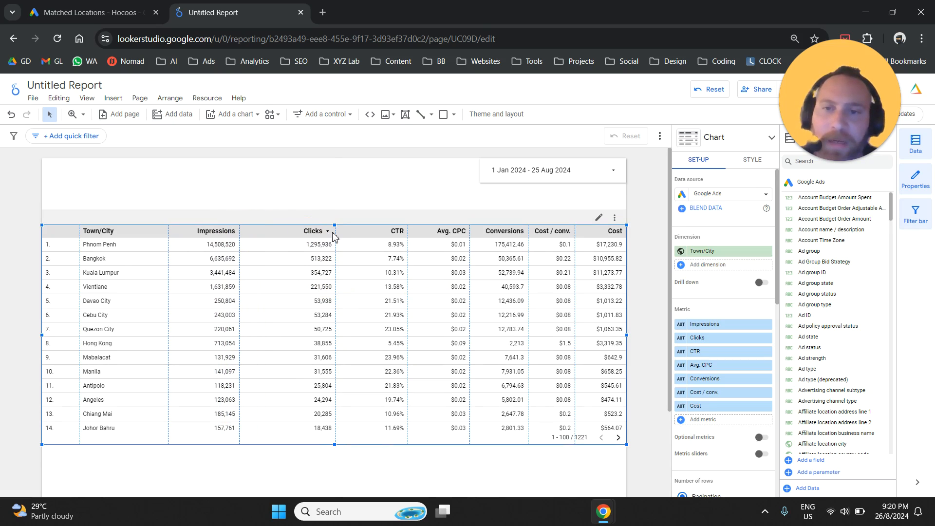
left_click_drag(337, 232, 324, 232)
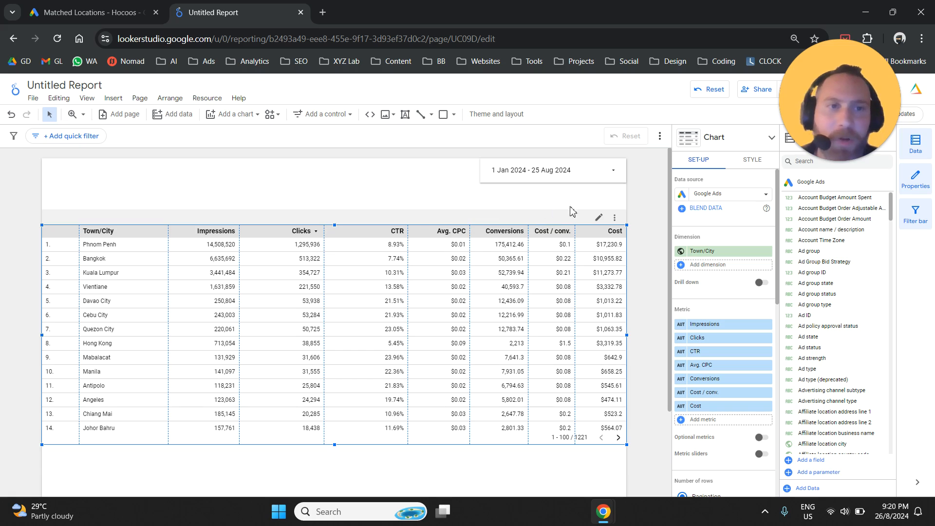
Step: Change the chart type from a plain table to a table with heatmap
left_click(763, 141)
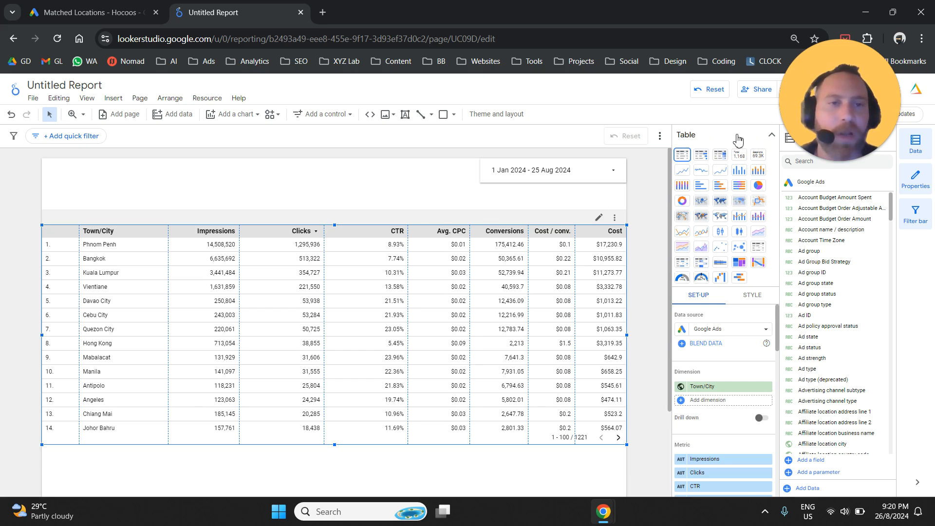
left_click(726, 142)
left_click(725, 140)
left_click(723, 160)
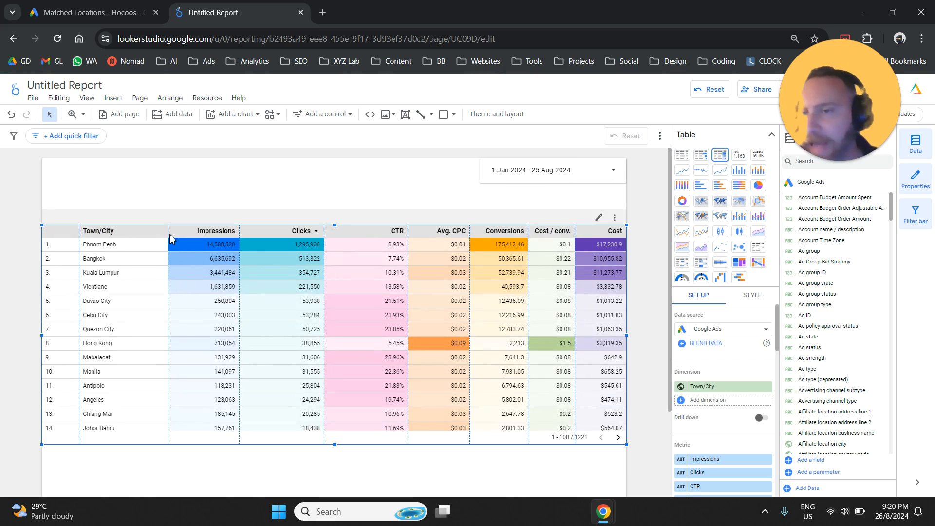
Step: Even out the table's column widths from Town/City through Cost / conv. and extend the table's lower edge slightly to fit more rows
left_click_drag(171, 231, 155, 230)
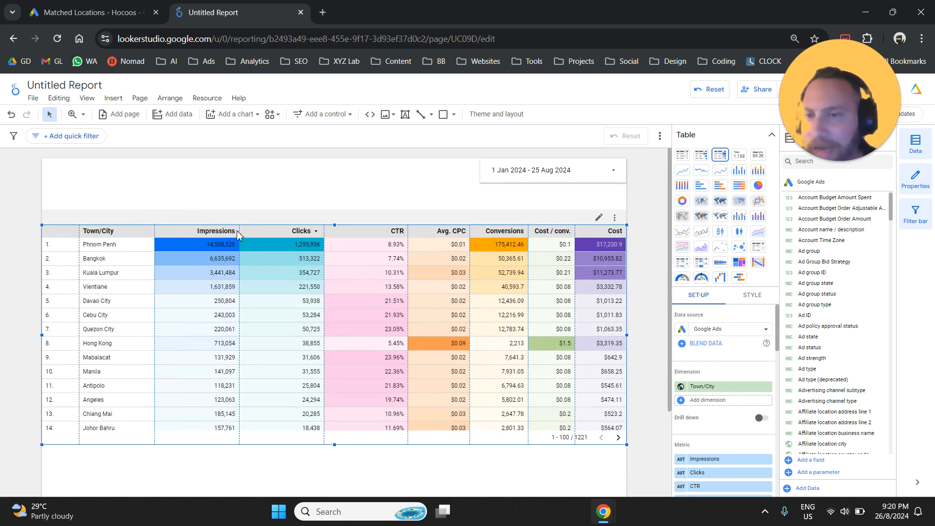
left_click_drag(239, 231, 232, 229)
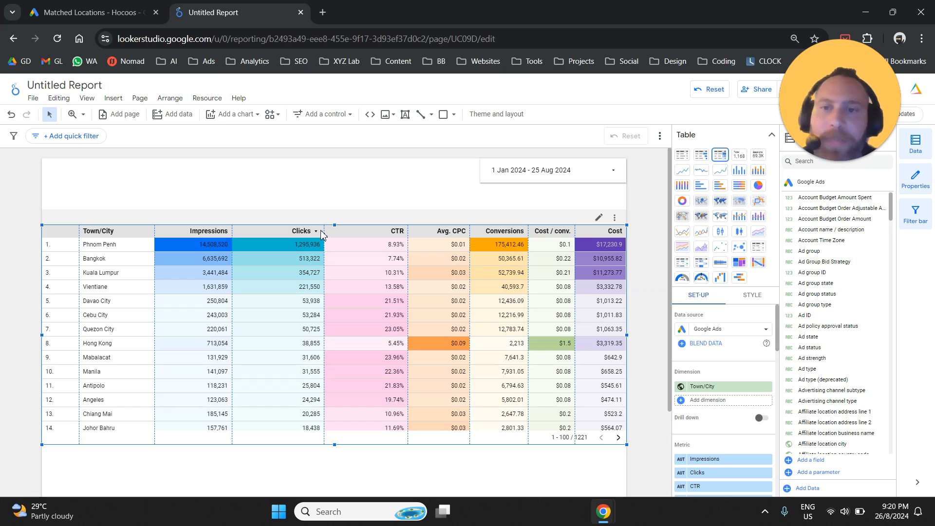
left_click_drag(325, 231, 310, 231)
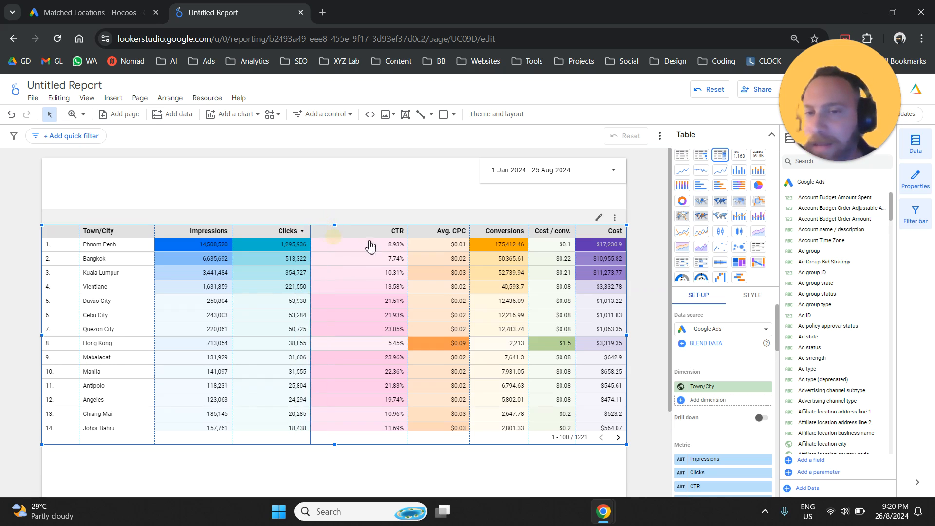
left_click_drag(409, 233, 372, 233)
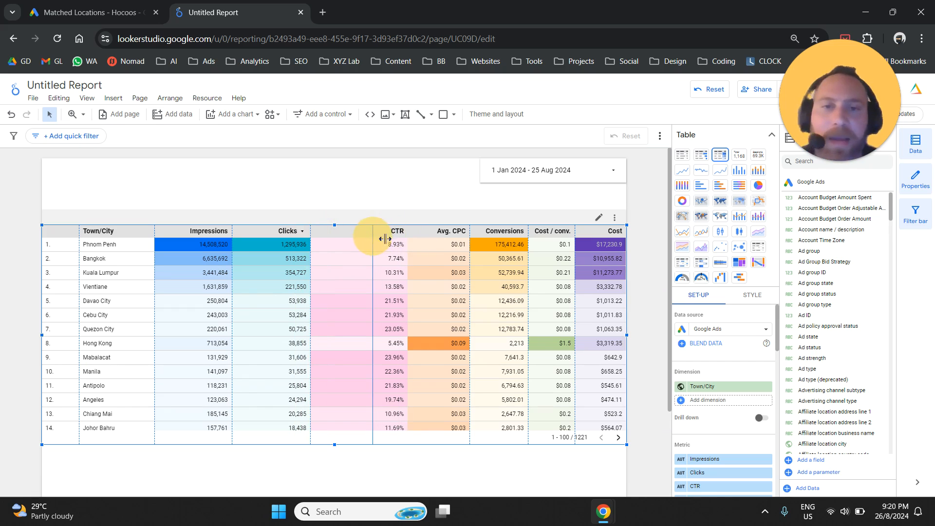
left_click_drag(470, 234, 444, 233)
left_click_drag(530, 231, 515, 233)
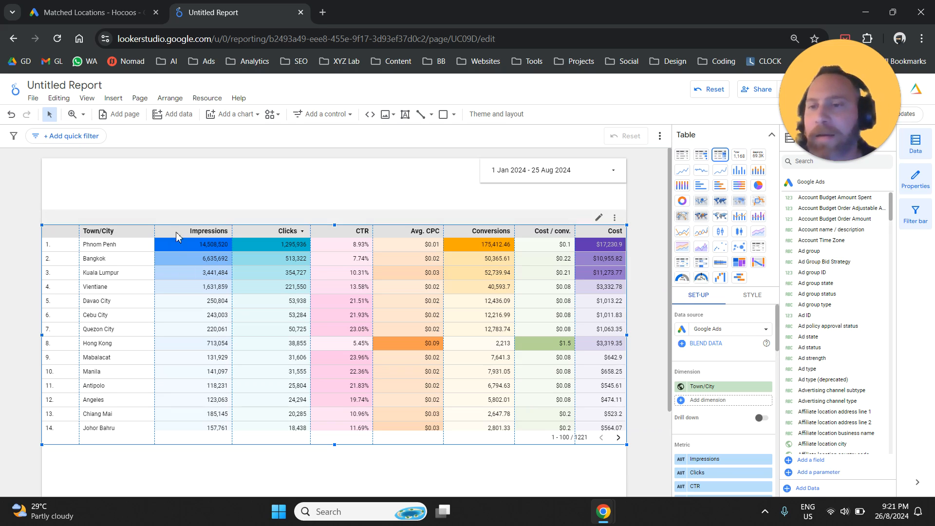
left_click_drag(335, 446, 330, 477)
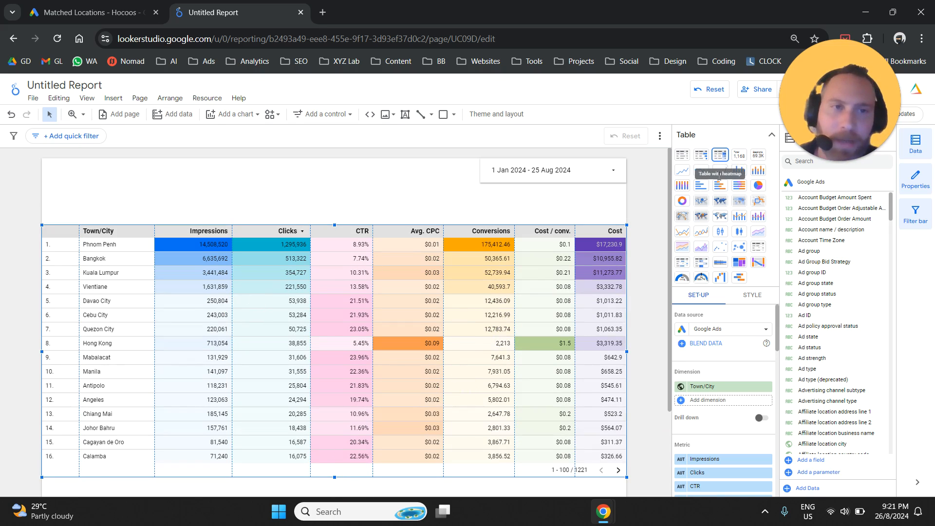
Step: Change the heatmap colour of the table's first metric column, Impressions, to orange
left_click(771, 135)
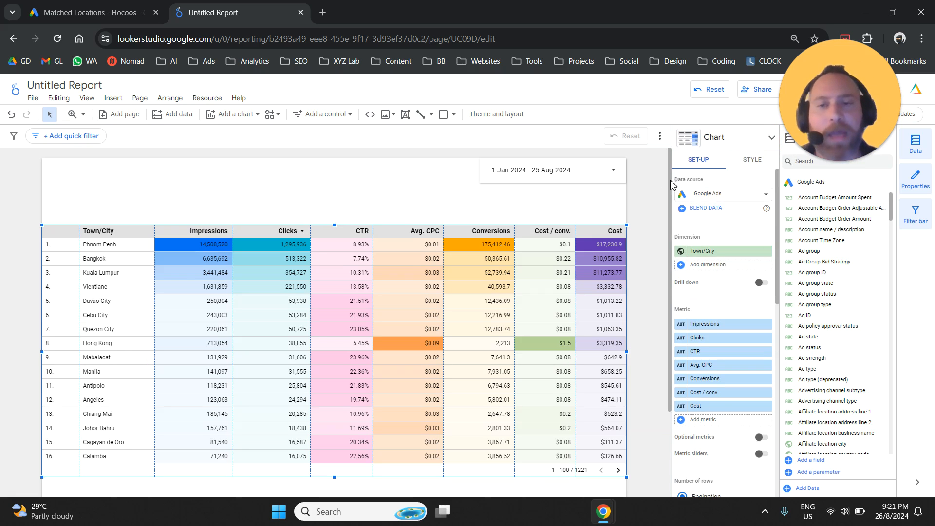
left_click(751, 160)
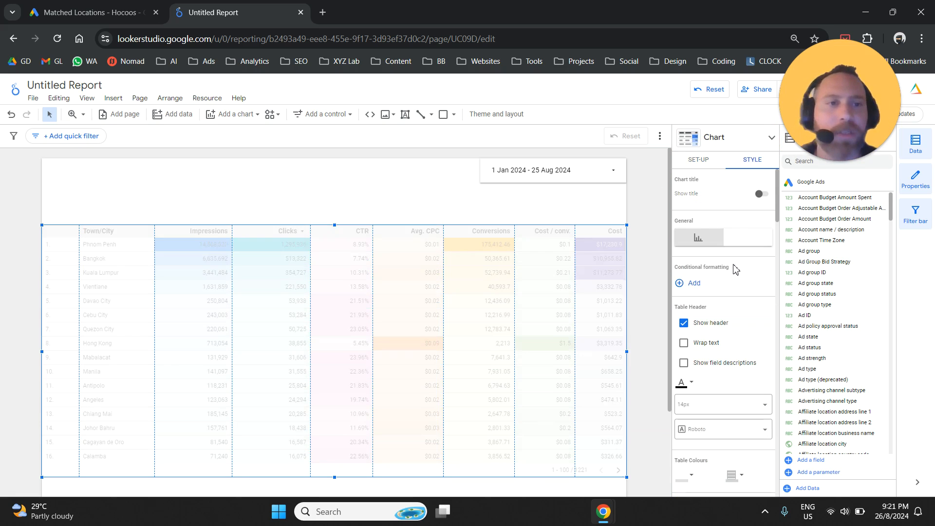
scroll(730, 249, "down", 5)
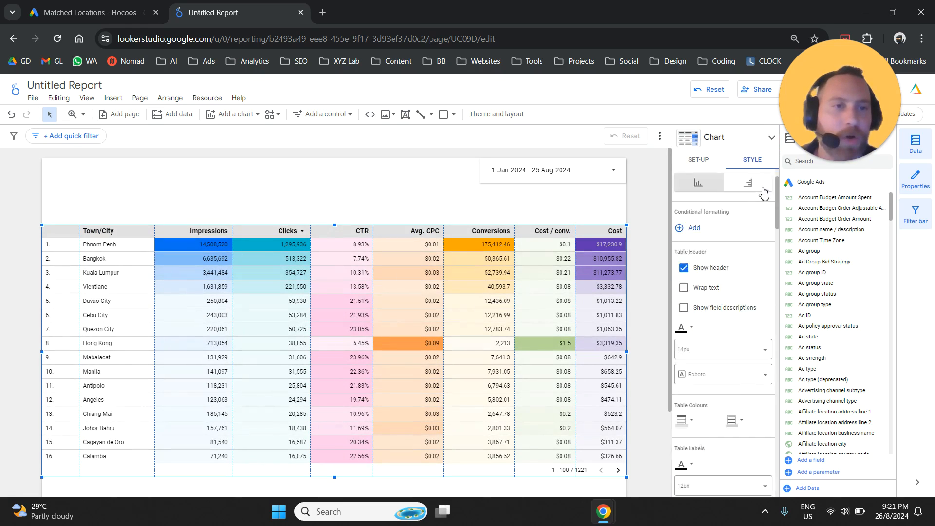
scroll(731, 254, "down", 10)
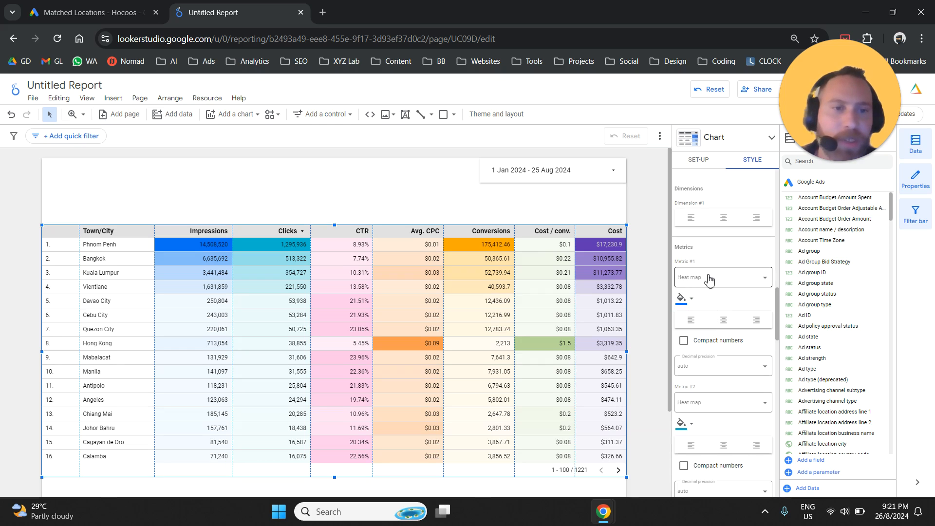
left_click(683, 303)
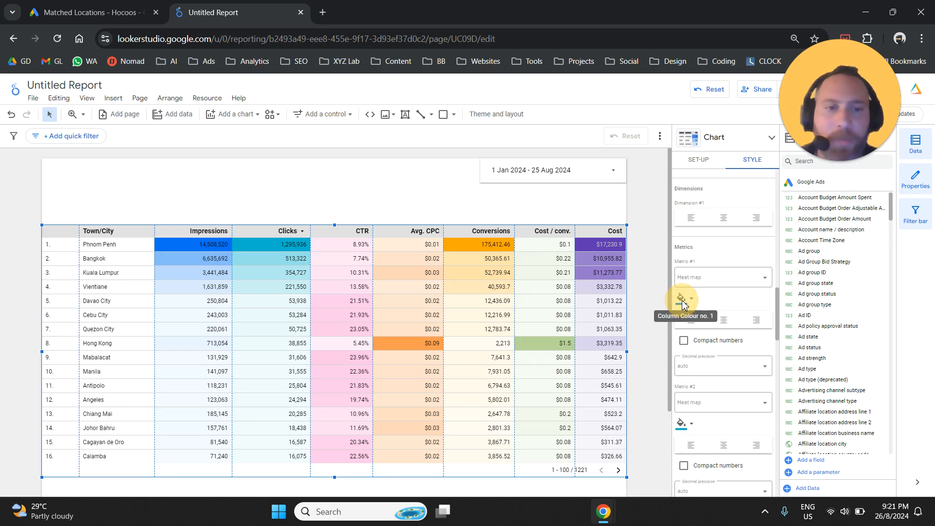
left_click(682, 303)
left_click(738, 347)
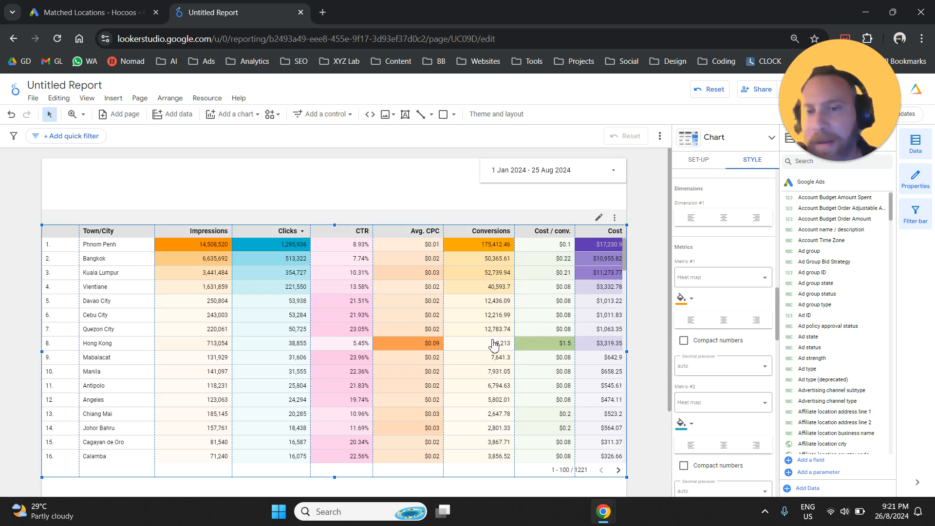
Step: Turn on the summary row for the town/city table
left_click(689, 160)
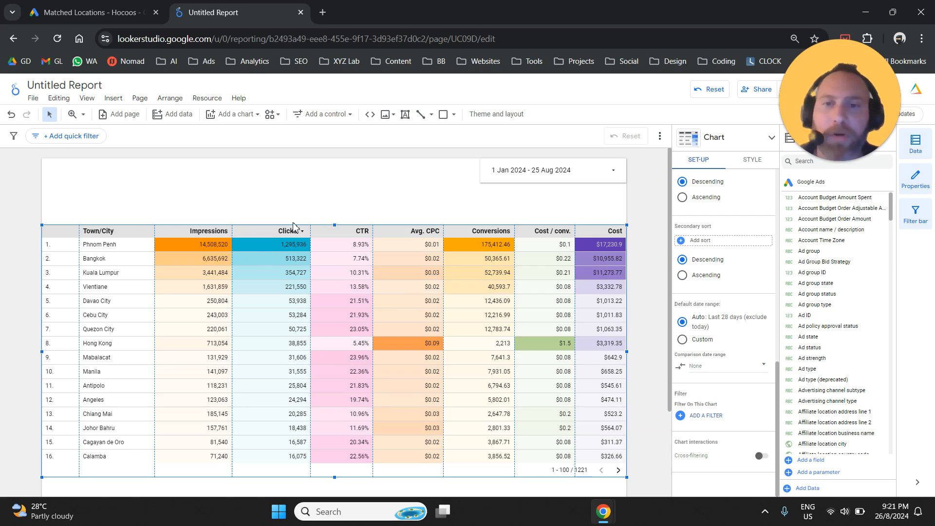
left_click(234, 192)
left_click(199, 242)
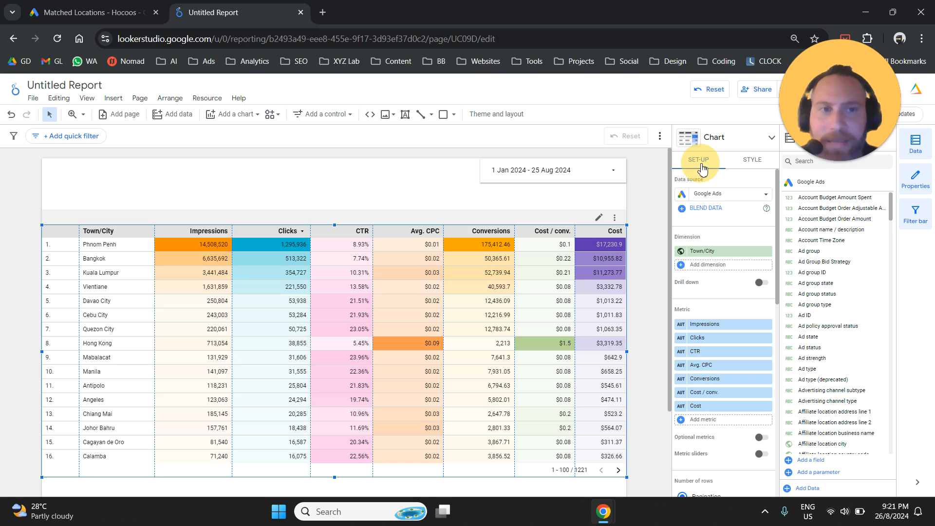
scroll(712, 273, "down", 3)
scroll(713, 273, "down", 3)
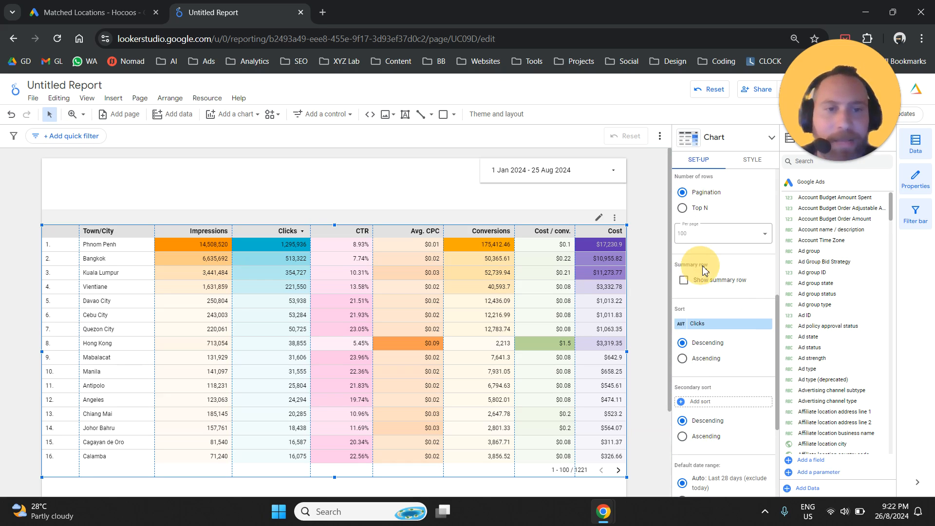
left_click(706, 286)
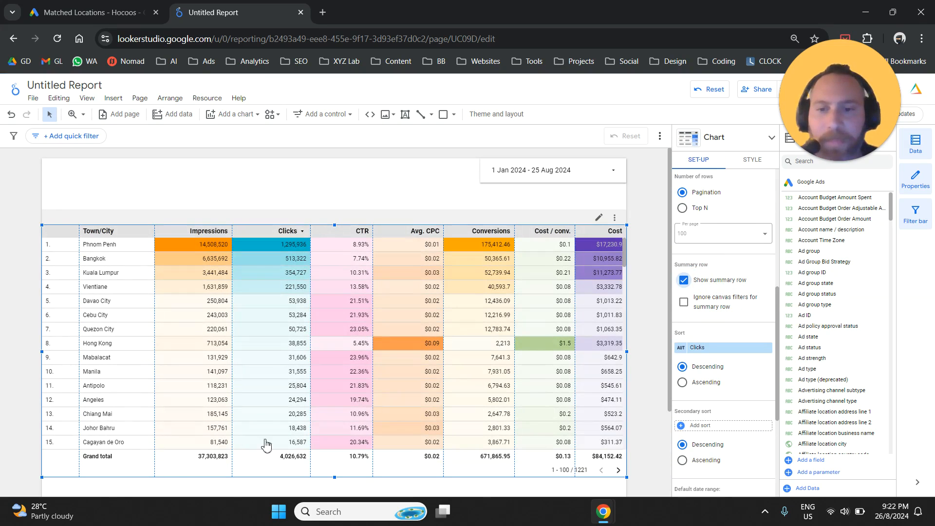
Step: Nudge the table slightly up the page and stretch its lower edge nearly to the end of the page
left_click_drag(118, 459, 81, 457)
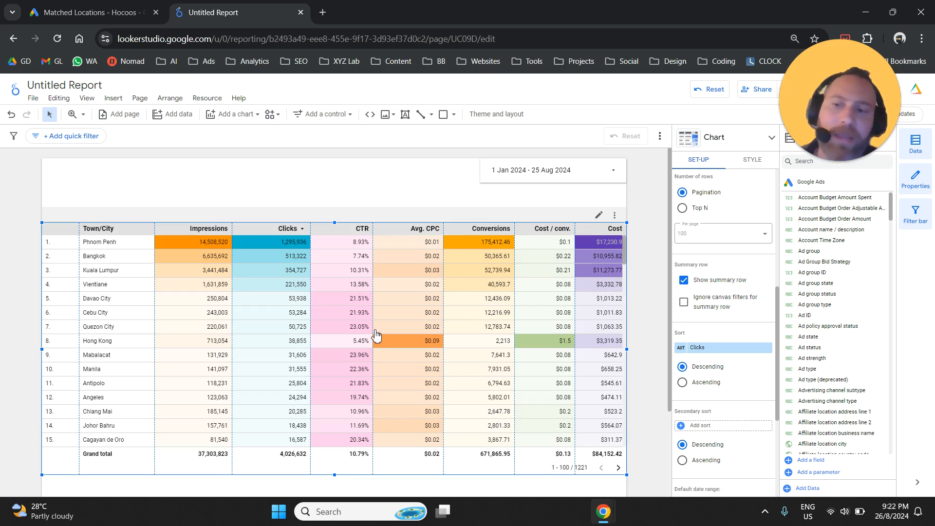
left_click(47, 196)
scroll(54, 200, "down", 3)
left_click(322, 352)
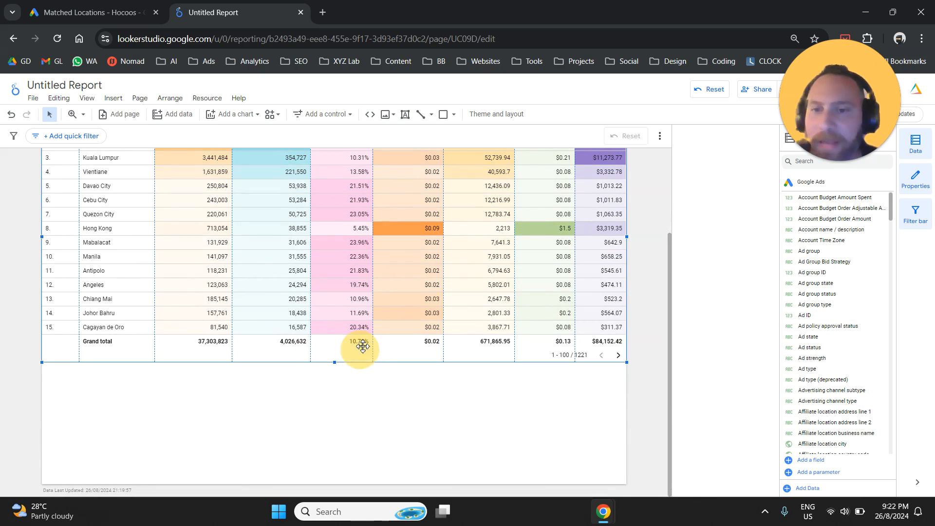
left_click_drag(334, 363, 328, 473)
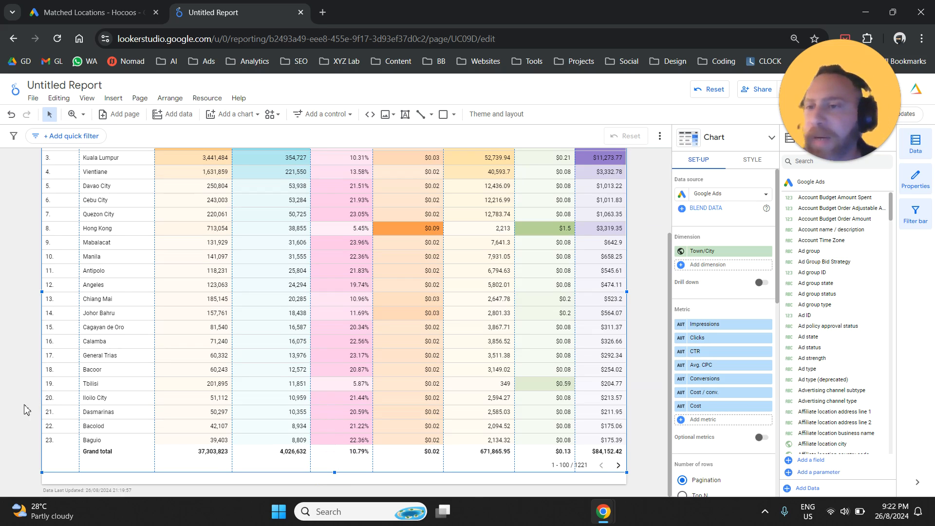
scroll(641, 249, "up", 3)
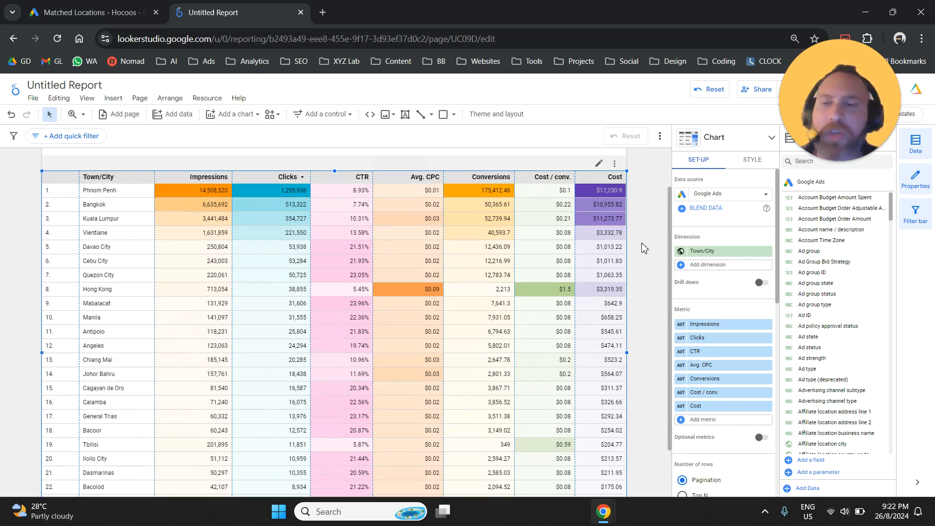
Step: Set the table's pagination to 10 rows per page
scroll(387, 316, "down", 1)
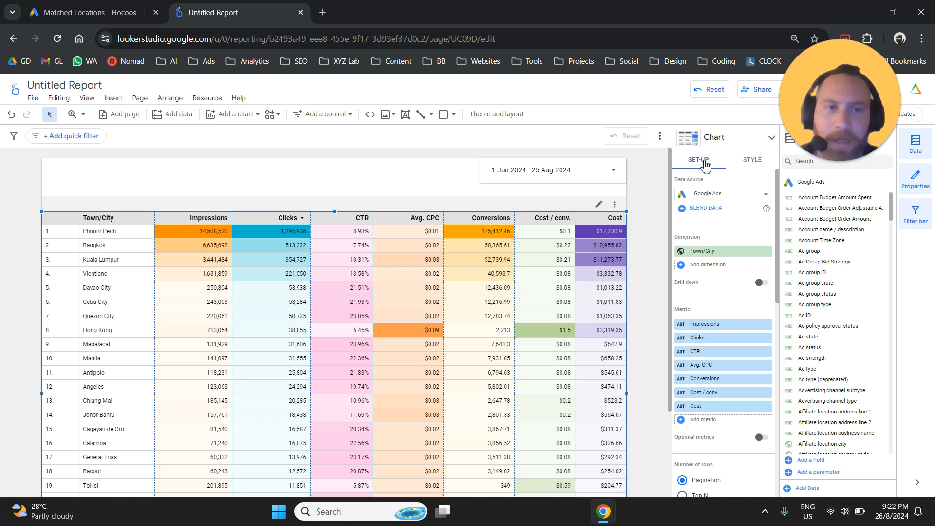
scroll(726, 325, "down", 3)
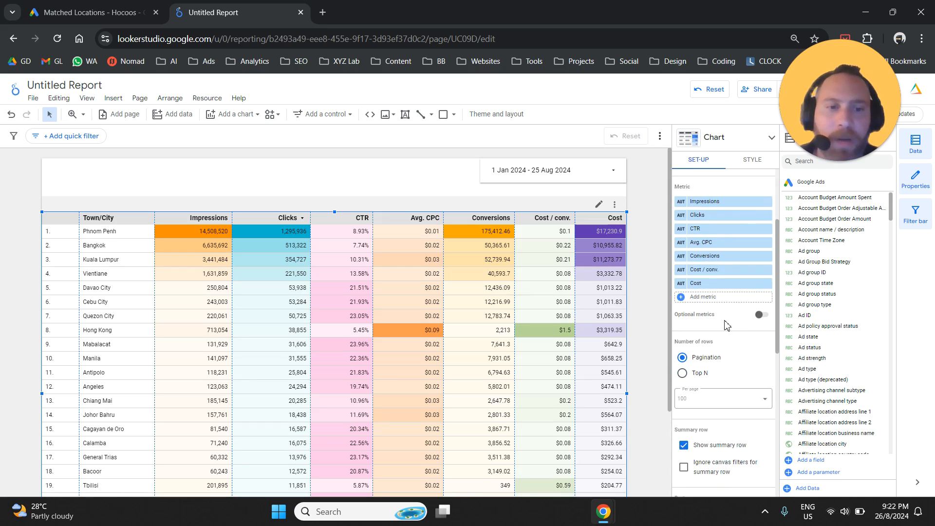
scroll(726, 325, "down", 1)
mouse_move(694, 296)
left_mouse_down()
mouse_move(737, 296)
mouse_move(699, 286)
left_mouse_up()
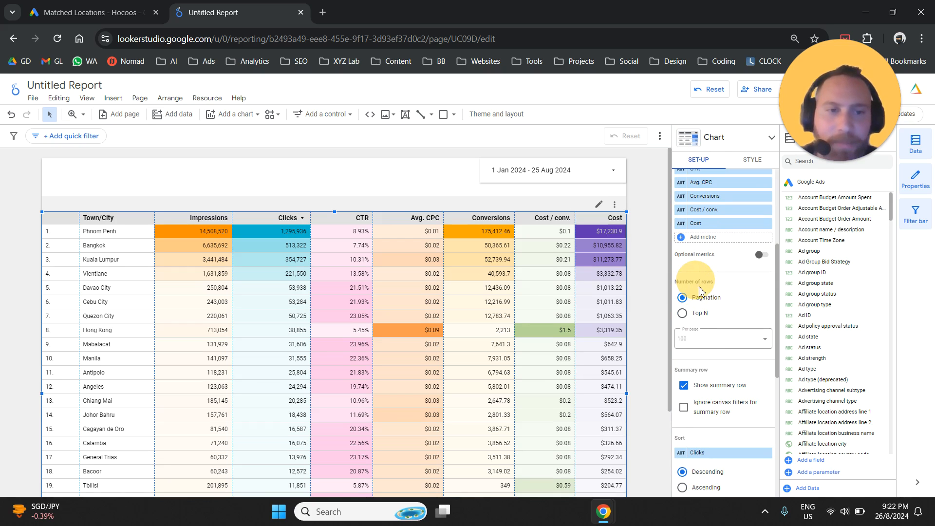
left_click(704, 341)
left_click(702, 380)
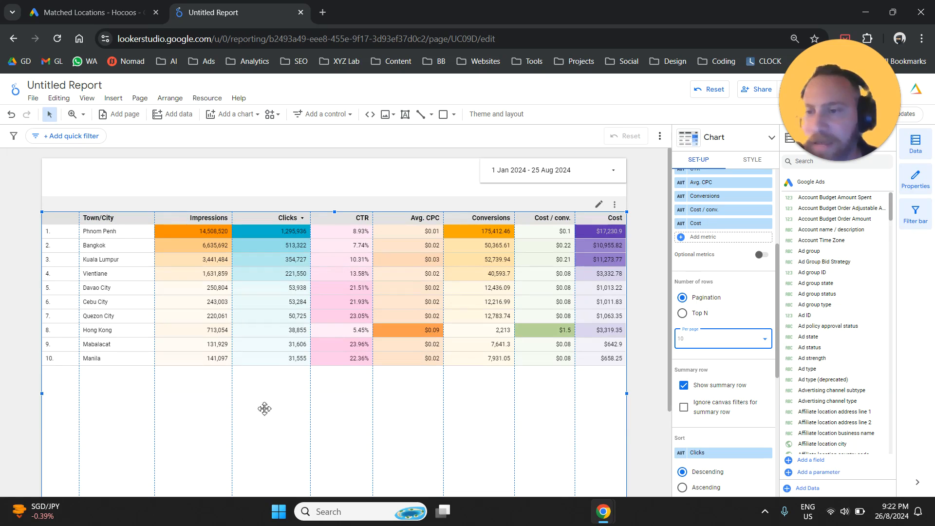
Step: Shorten the table by raising its lower edge so it fits closely around the ten rows and the grand total
scroll(662, 313, "down", 2)
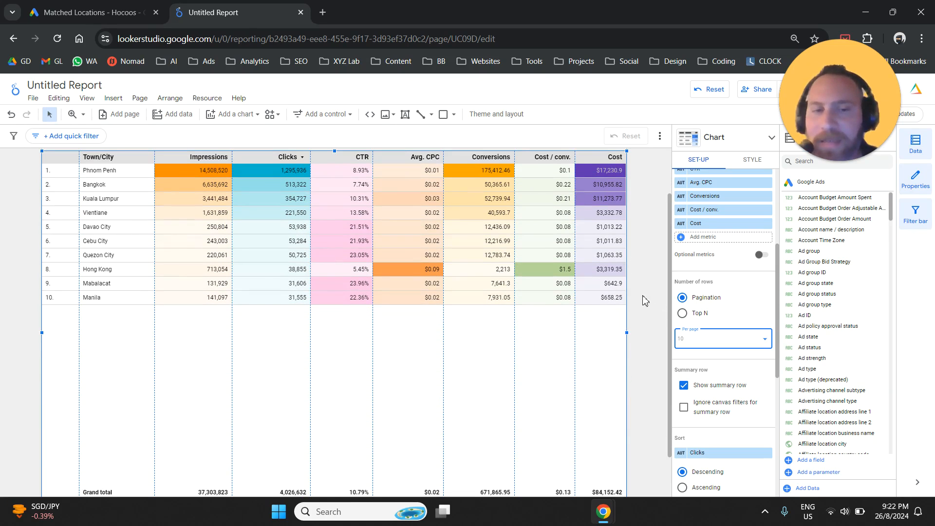
scroll(331, 453, "down", 2)
left_click_drag(340, 459, 343, 295)
left_click(202, 425)
scroll(115, 439, "up", 4)
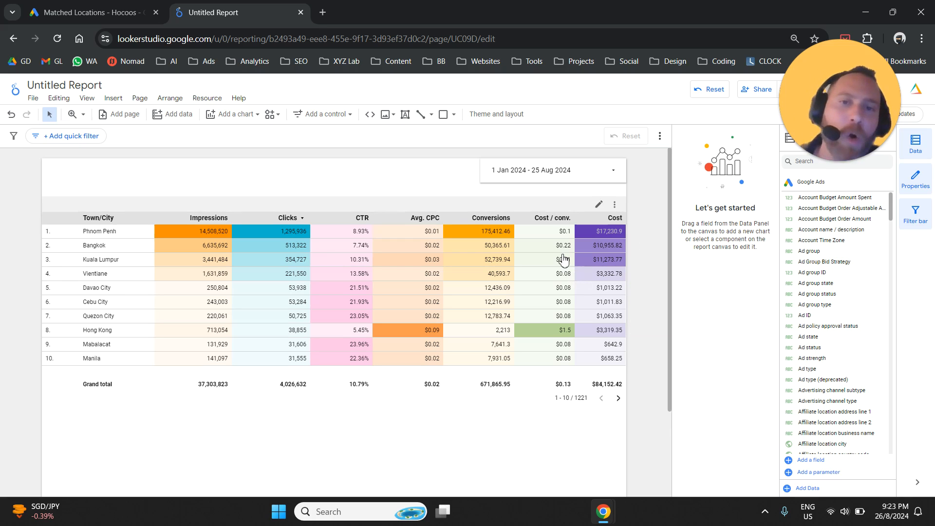
Step: Open the table's data export settings, choose the CSV (Excel) format, and cancel without exporting
left_click(616, 206)
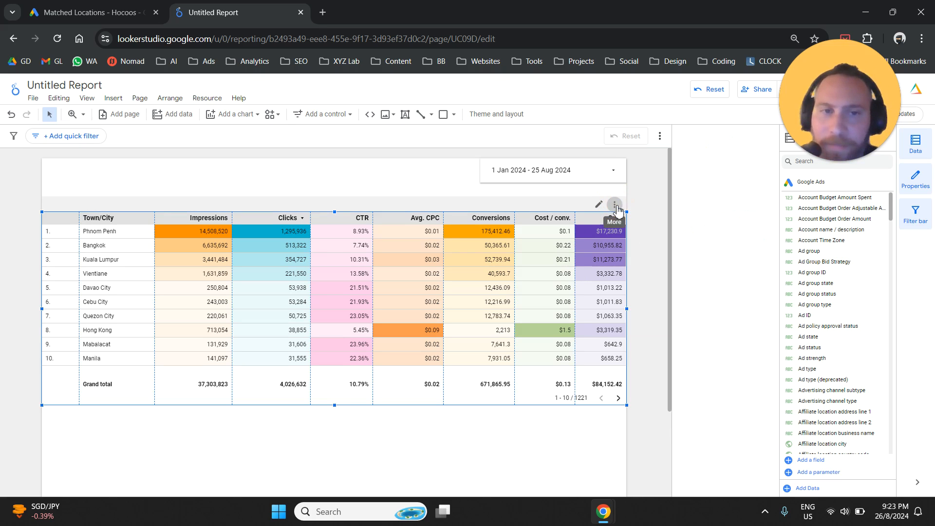
left_click(615, 206)
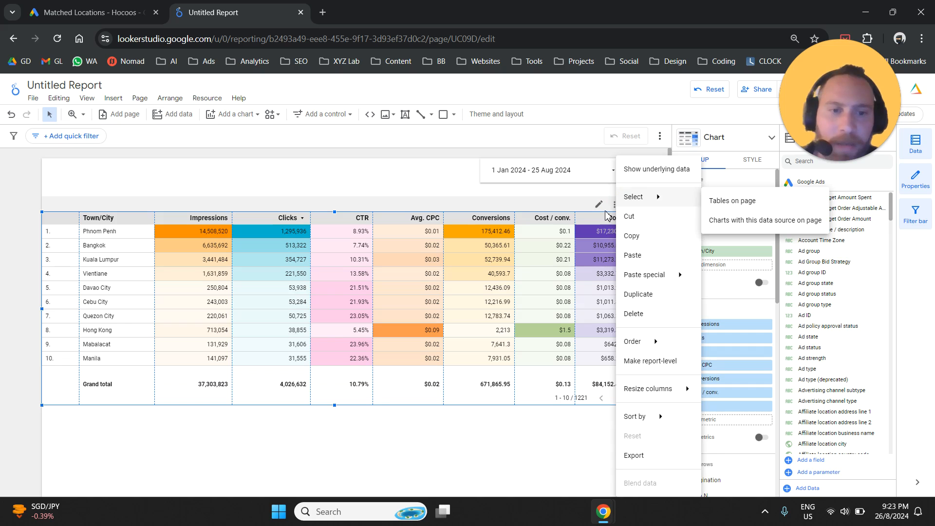
left_click(614, 205)
left_click(615, 205)
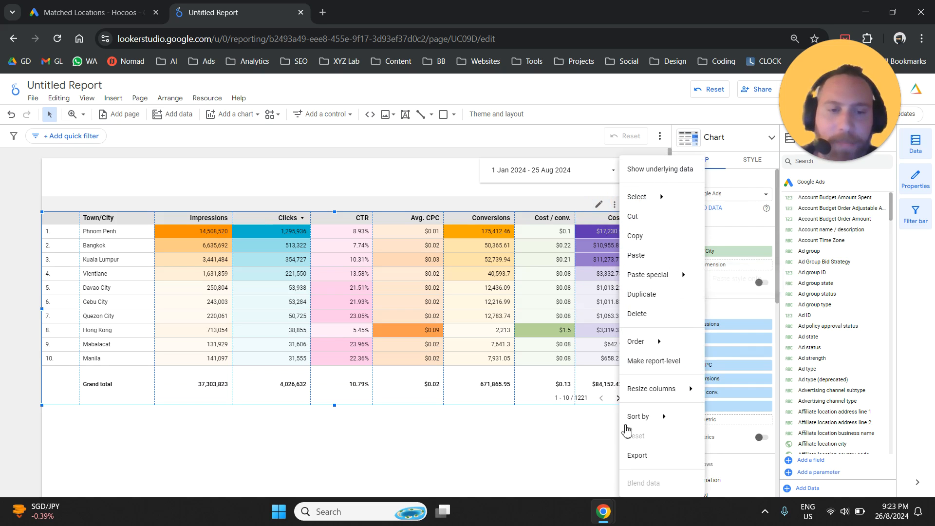
left_click(644, 456)
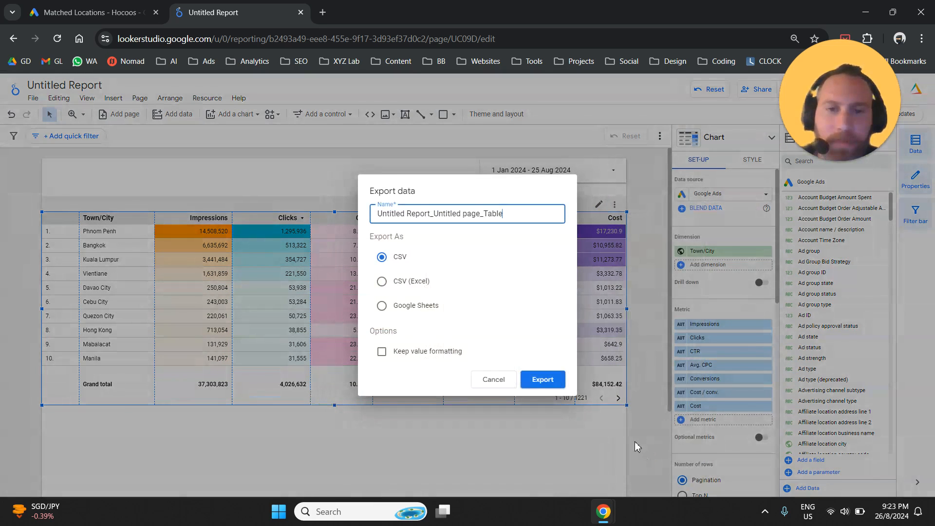
left_click(422, 291)
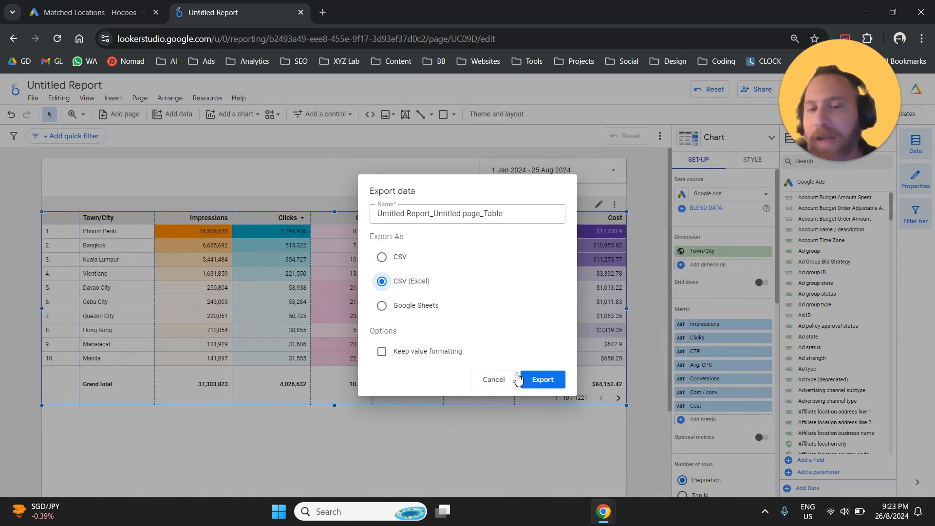
left_click(499, 388)
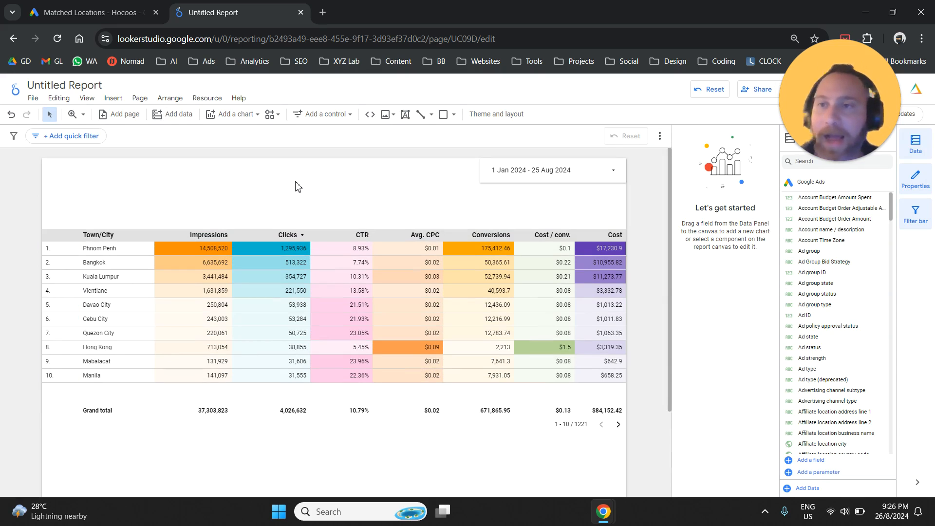
Step: Insert a drop-down list control at the top of the report page, just left of the date range control
left_click(113, 98)
scroll(139, 351, "down", 3)
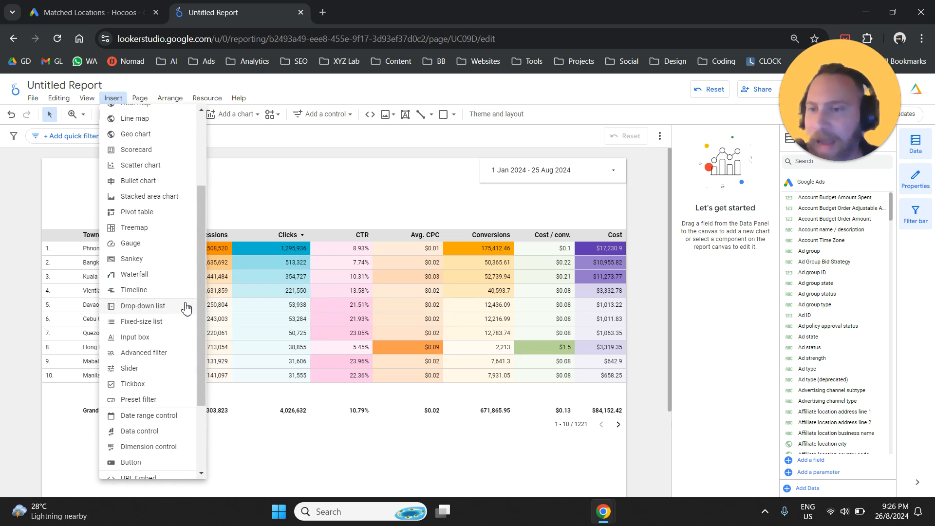
left_click(144, 305)
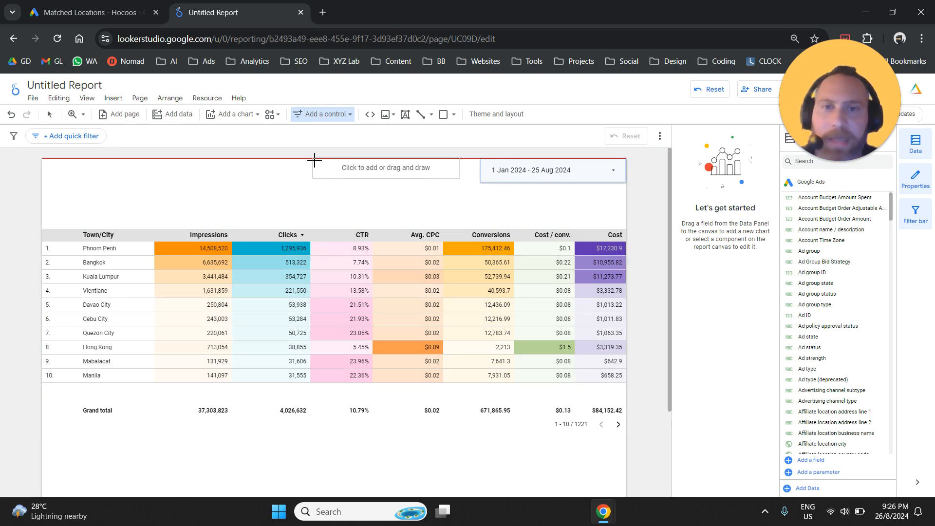
left_click(313, 158)
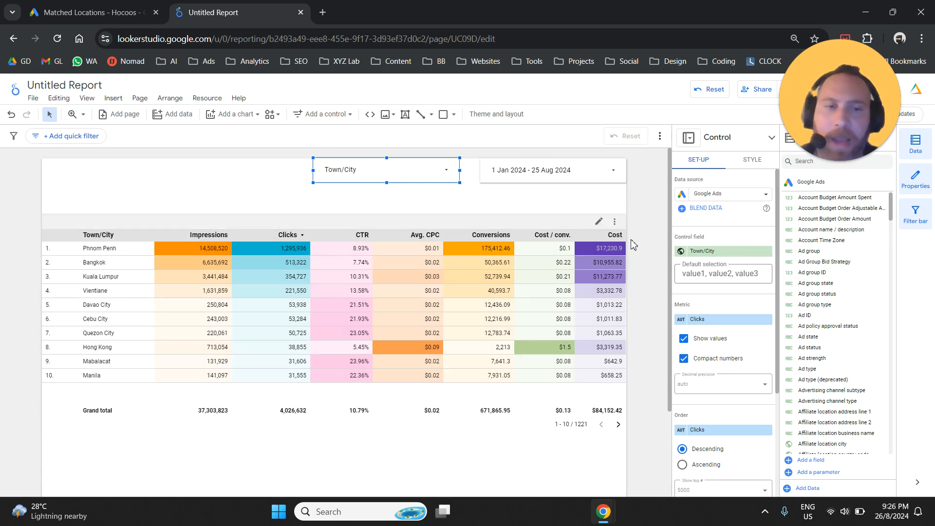
Step: Set the drop-down control's field to Campaign in place of Town/City
left_click(688, 237)
left_click(709, 251)
type("campaign")
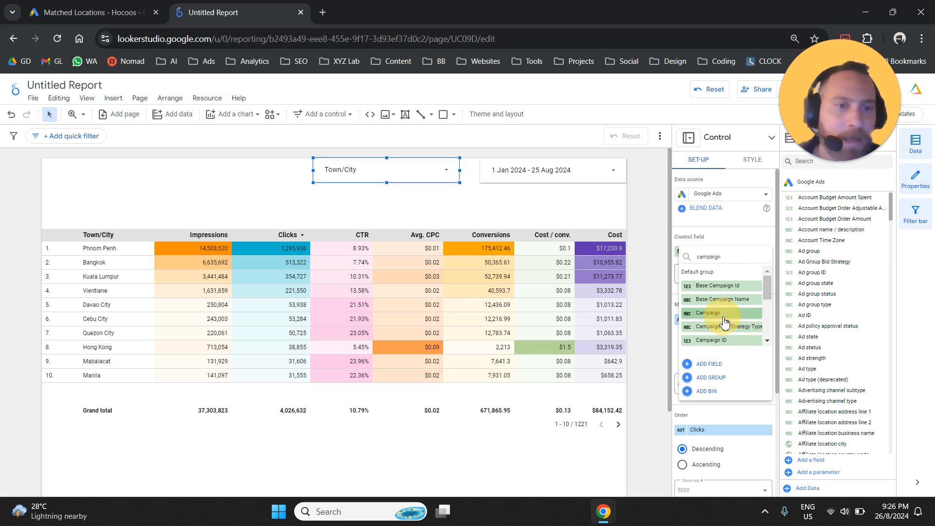
left_click(709, 313)
left_click(423, 204)
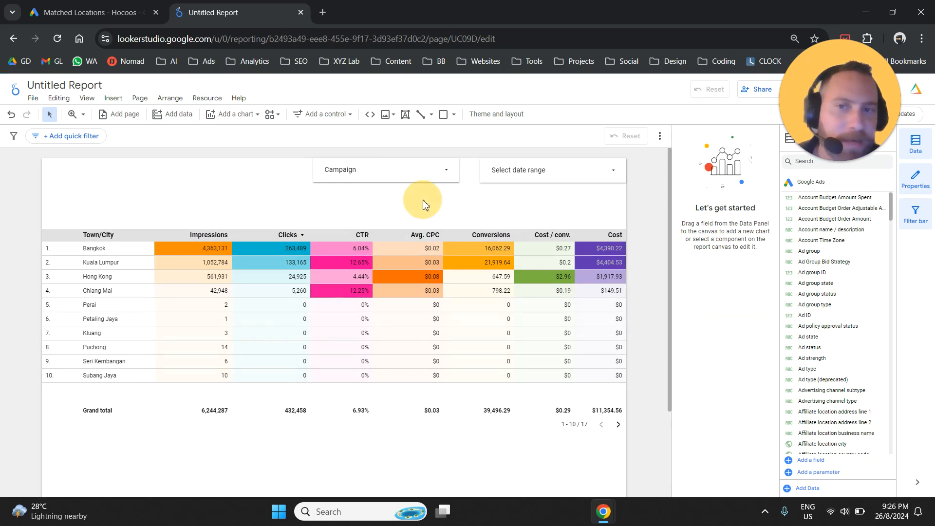
Step: Try the Campaign filter by showing only PMax | Thailand, and restore the selection of all campaigns
left_click(447, 179)
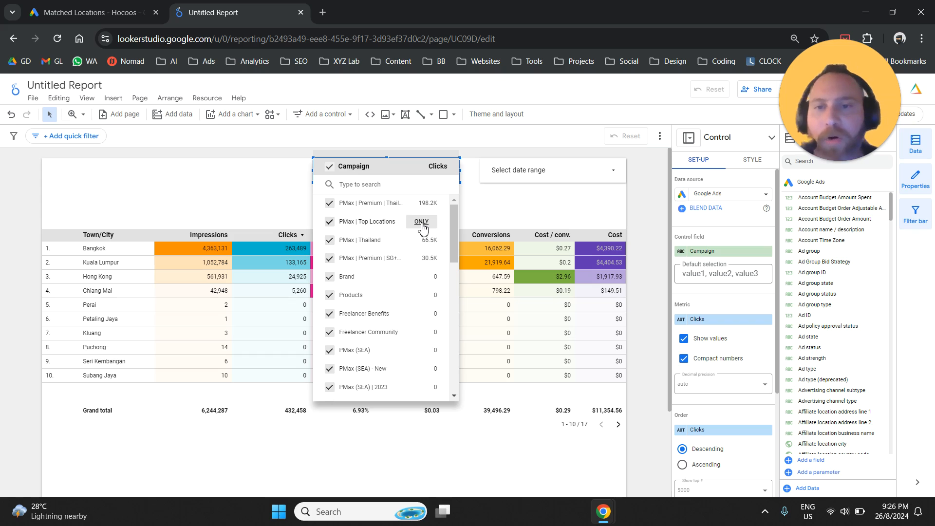
left_click(422, 240)
left_click(247, 189)
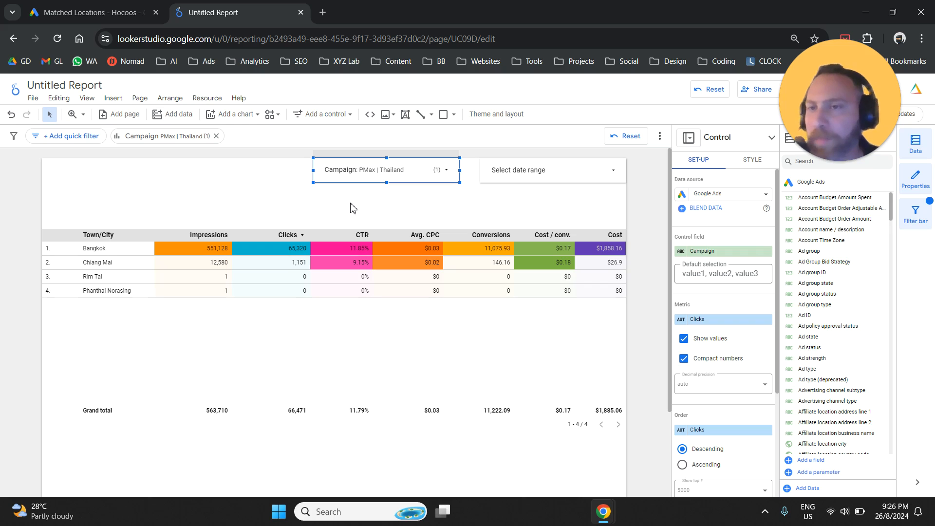
left_click(428, 170)
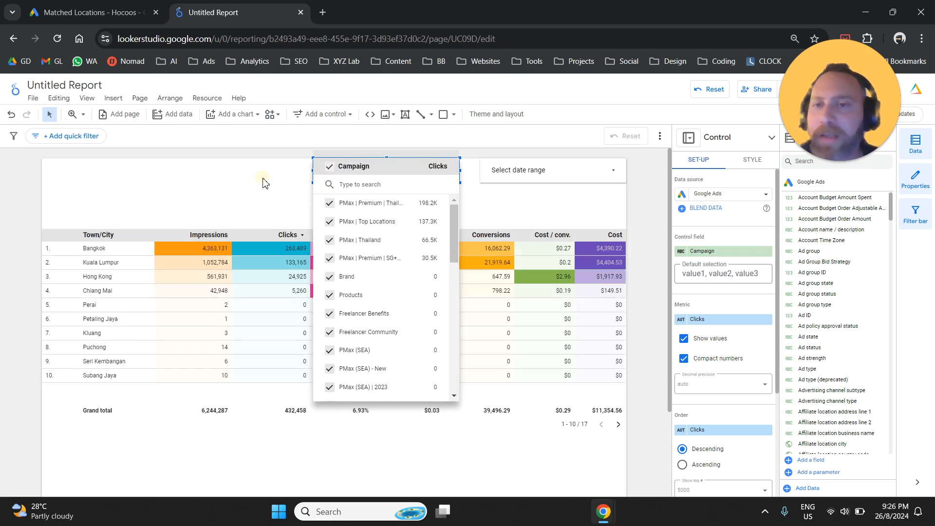
left_click(229, 183)
left_click(211, 186)
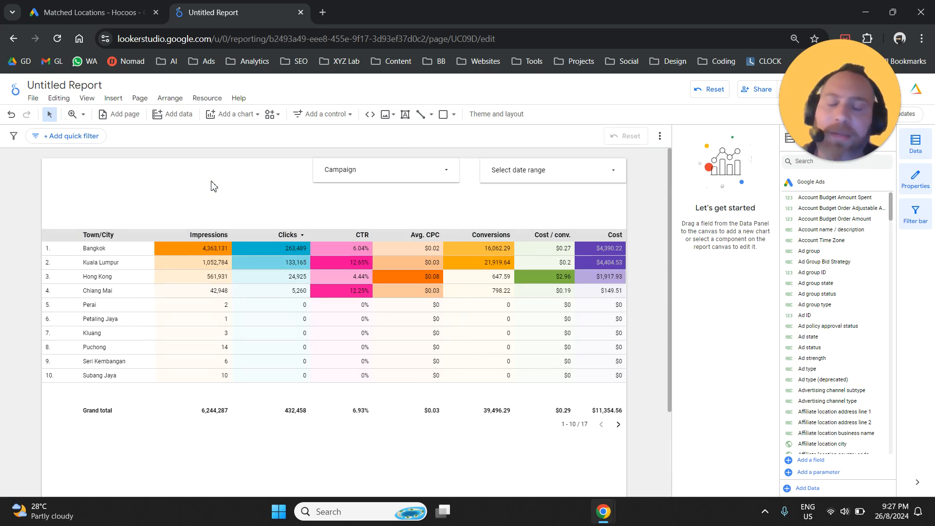
Step: Set the table's comparison date range to Previous period and widen the % Δ column beside Impressions
left_click(405, 267)
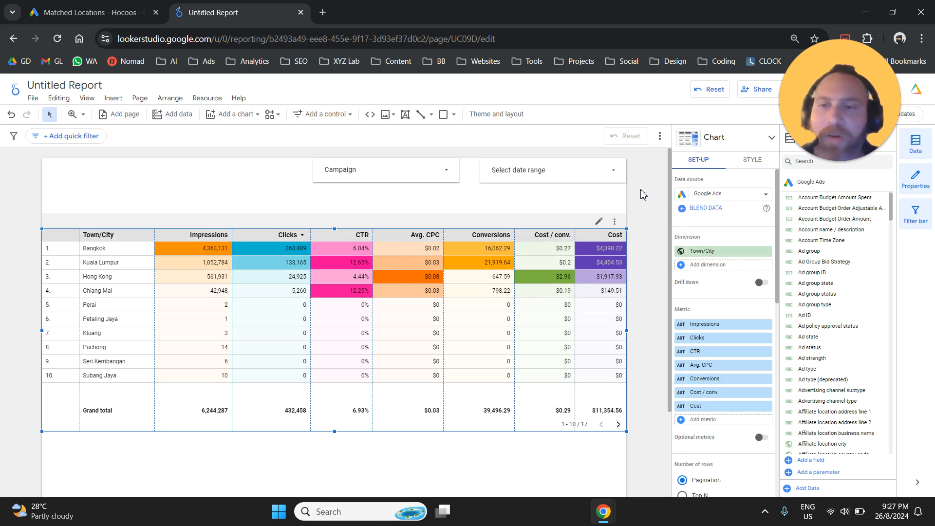
left_click(700, 165)
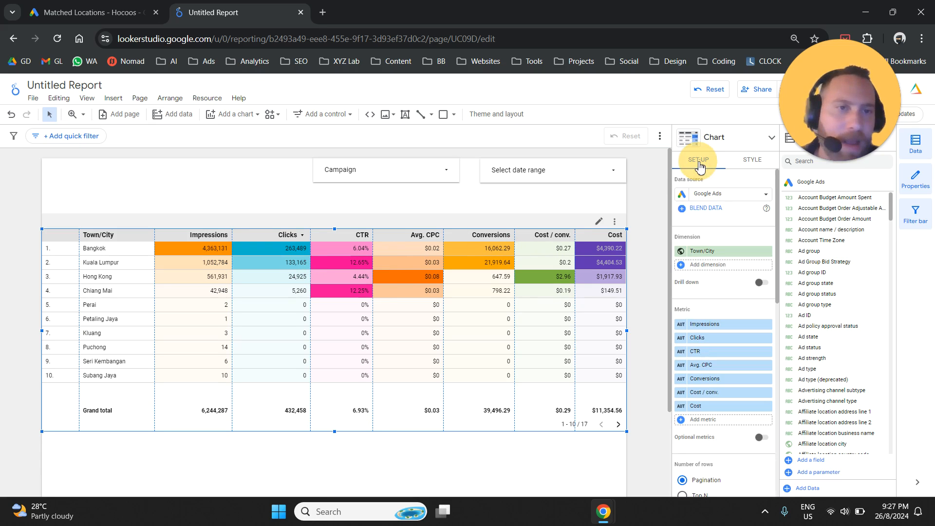
scroll(700, 273, "down", 3)
scroll(699, 271, "down", 4)
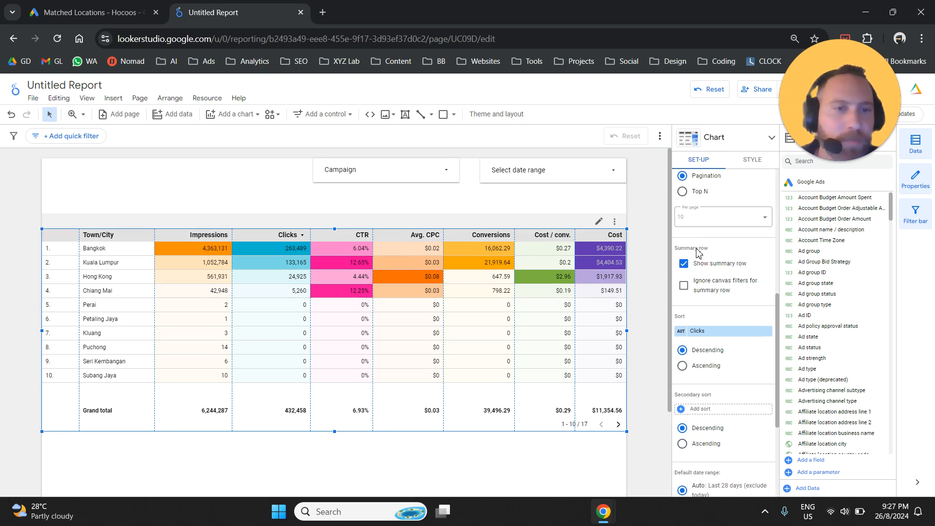
scroll(698, 271, "down", 4)
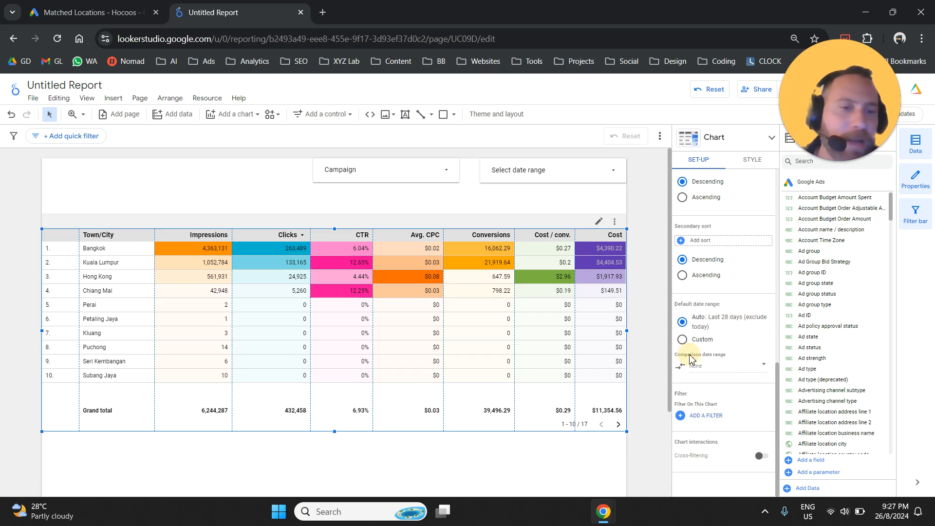
left_click(723, 369)
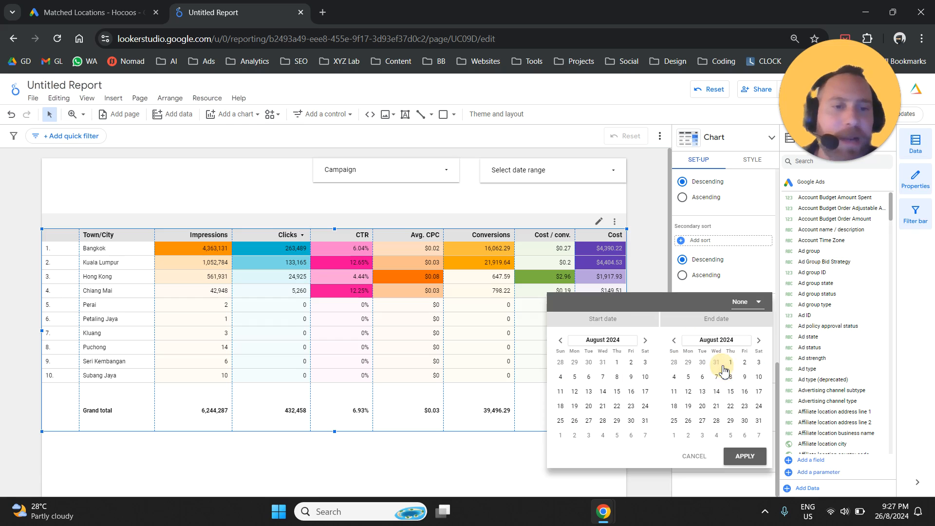
left_click(748, 311)
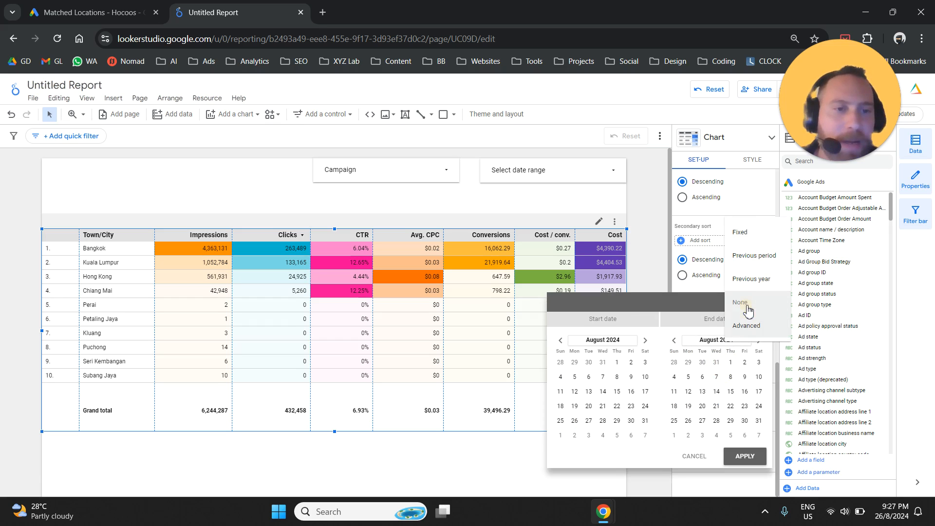
left_click(754, 255)
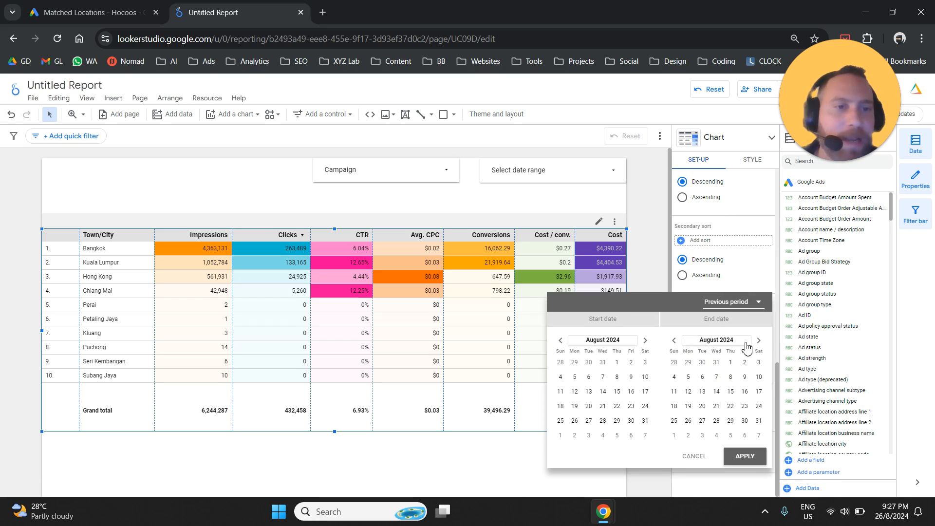
left_click(744, 456)
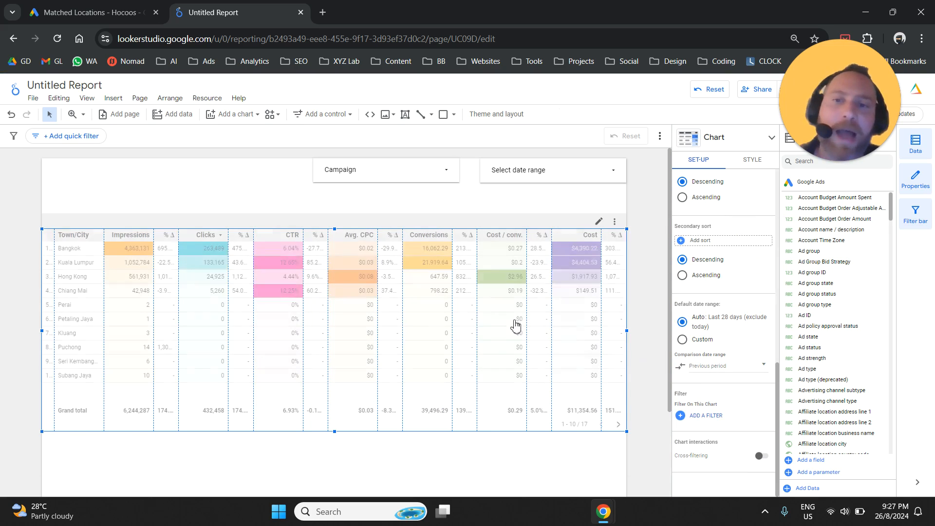
left_click_drag(180, 235, 199, 236)
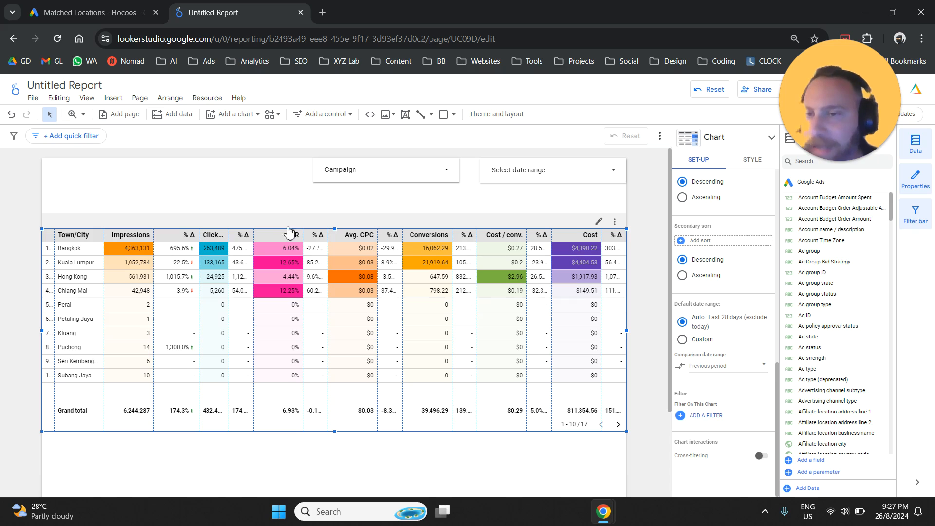
Step: Set the date range control on the report page to Last month
left_click(560, 173)
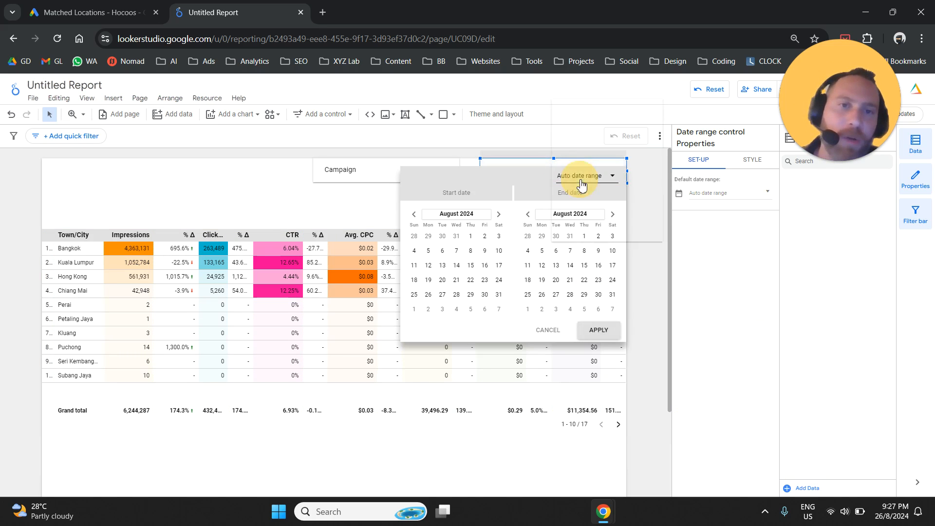
left_click(582, 184)
scroll(601, 186, "up", 4)
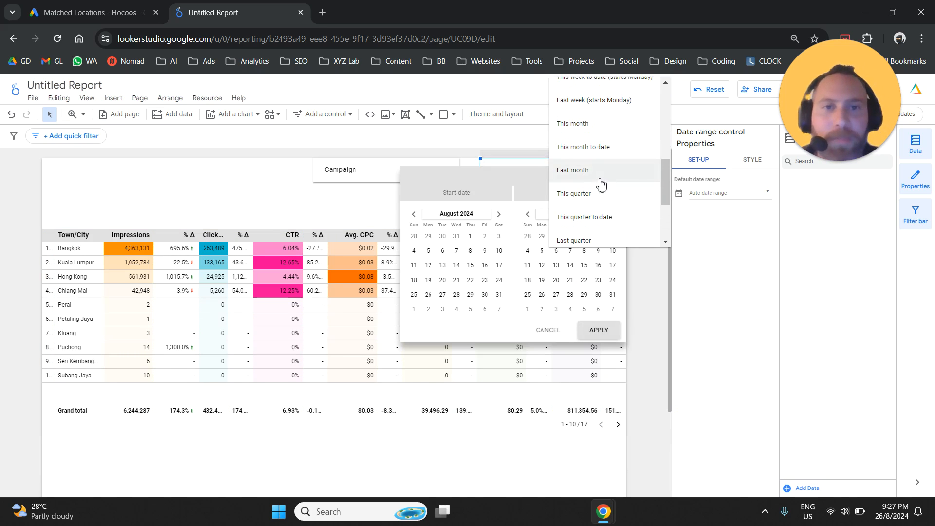
left_click(601, 175)
left_click(601, 329)
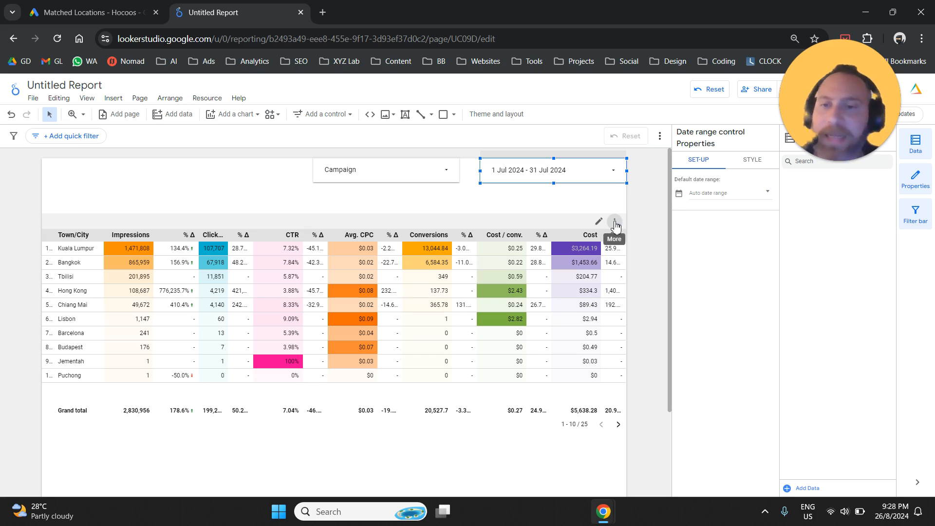
Step: Export the town/city table's data to Google Sheets
left_click(614, 236)
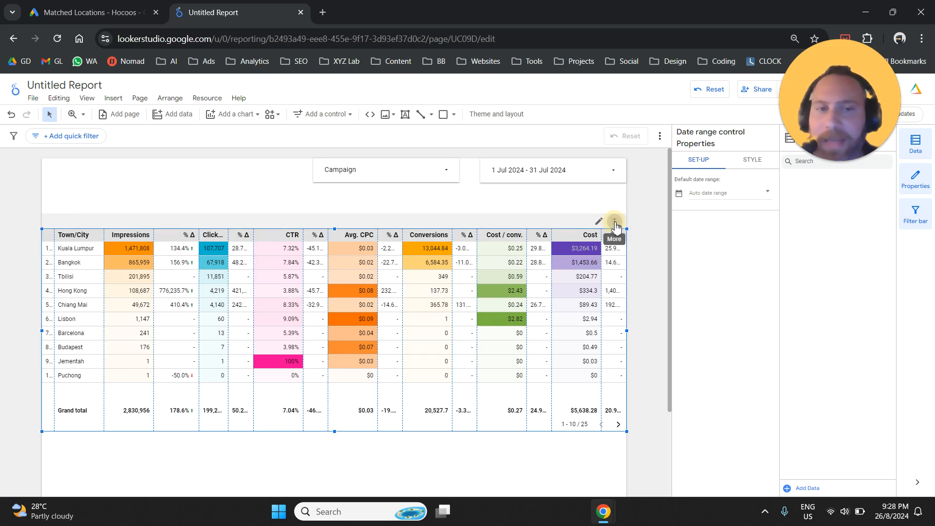
left_click(611, 233)
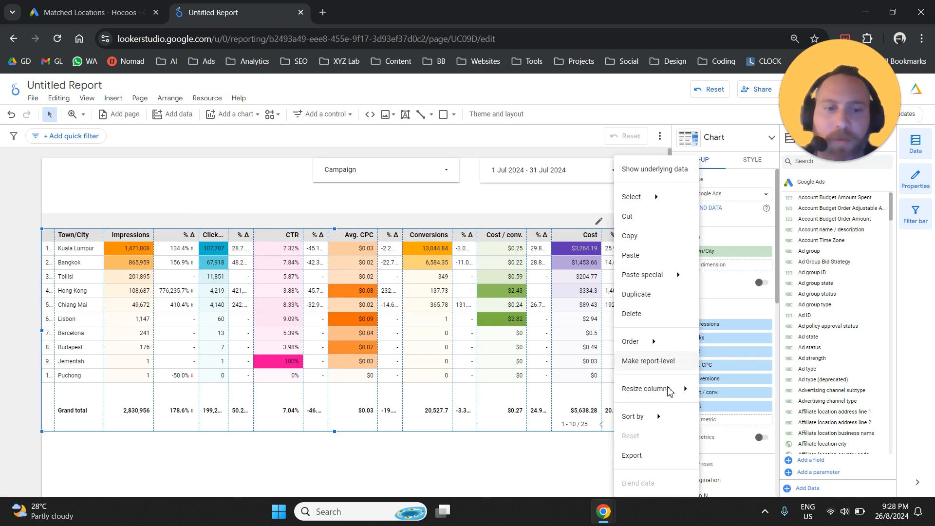
left_click(651, 458)
left_click(418, 307)
left_click(550, 378)
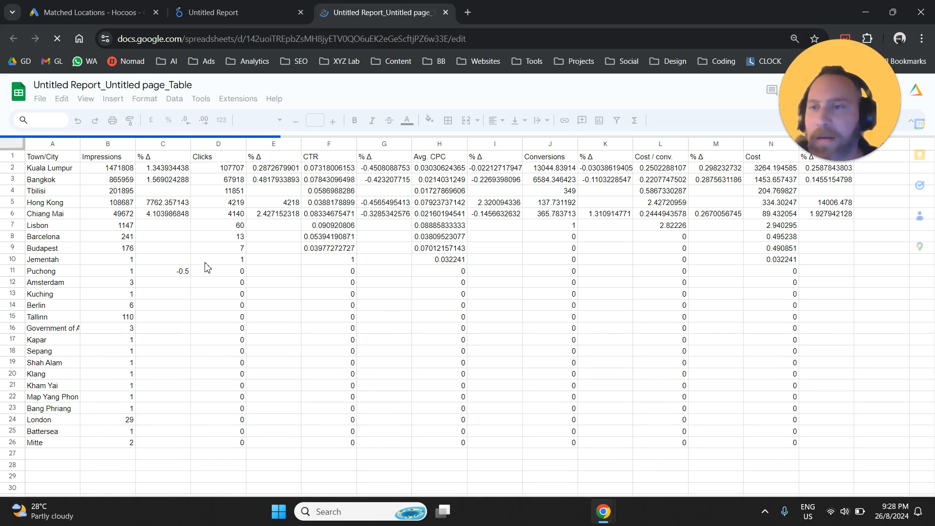
Step: Examine the % Δ columns beside Impressions and Clicks in the exported spreadsheet, and close it to return to the report
left_click_drag(171, 168, 166, 267)
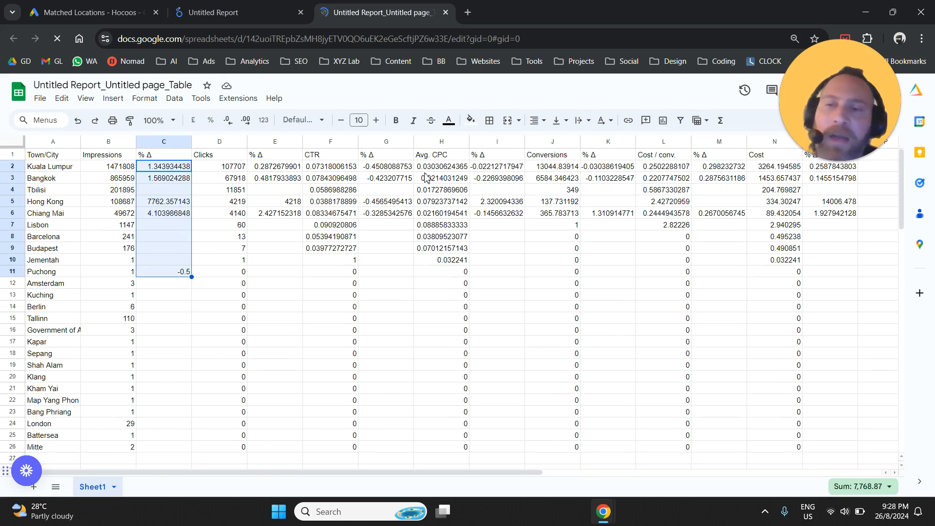
left_click(169, 156)
left_click(279, 159)
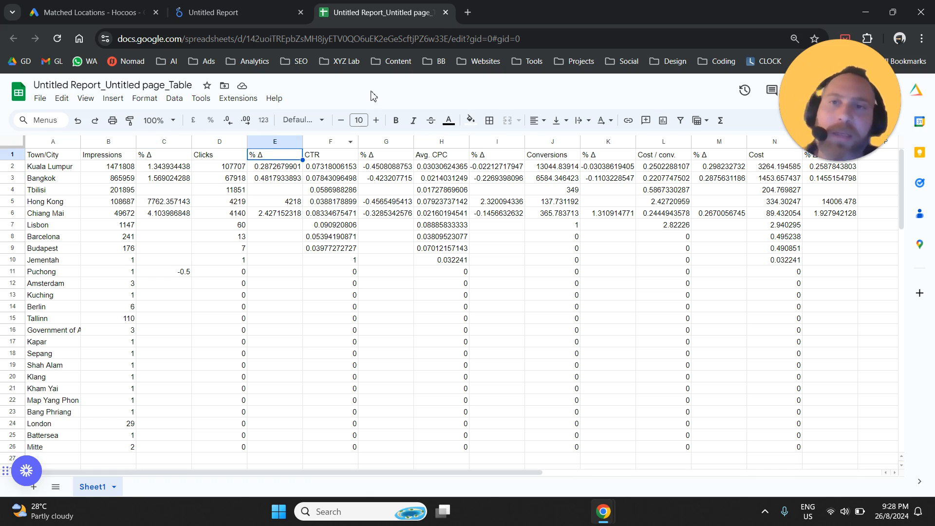
left_click(445, 12)
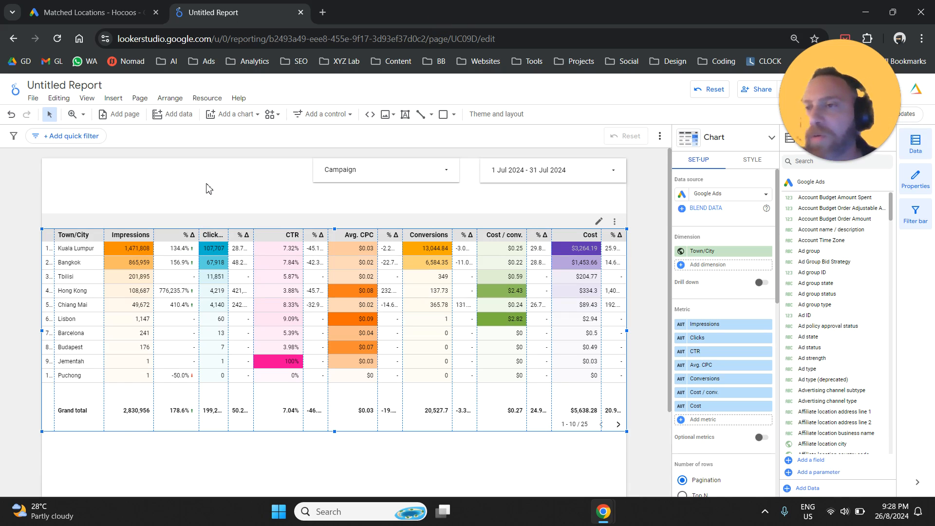
Step: Rename the report to City Breakdown
left_click(79, 87)
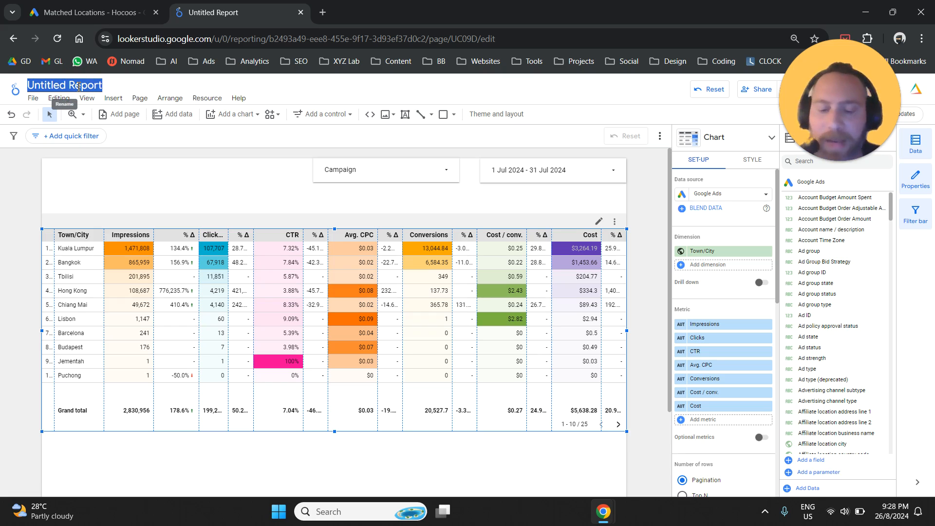
type("Ci")
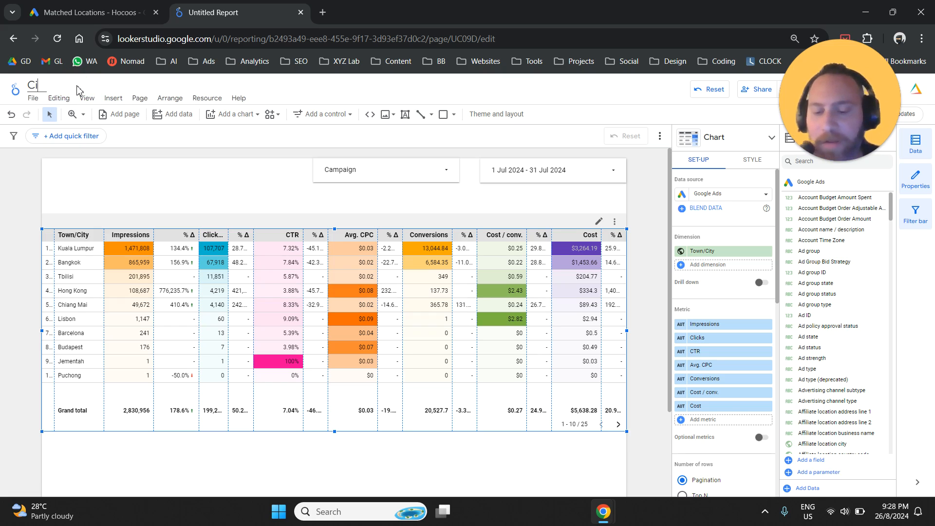
type("ty Br4")
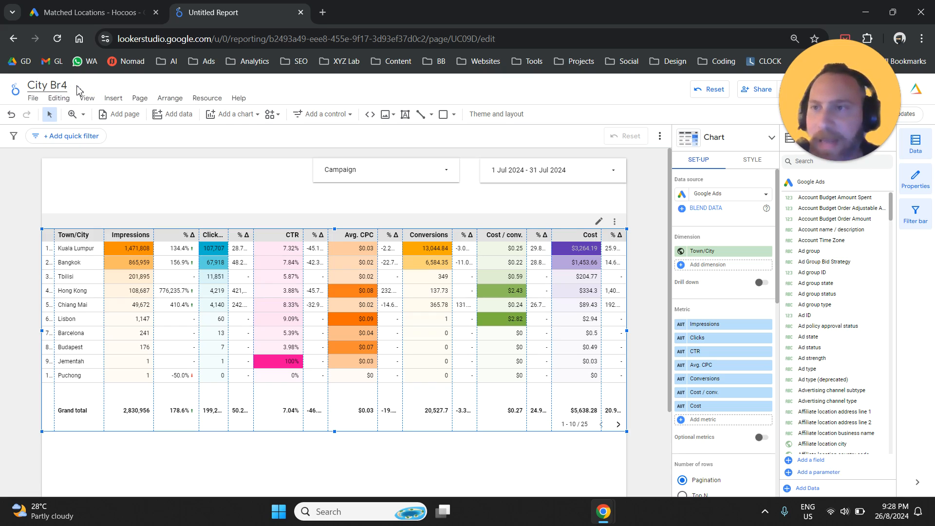
type("eakkdown")
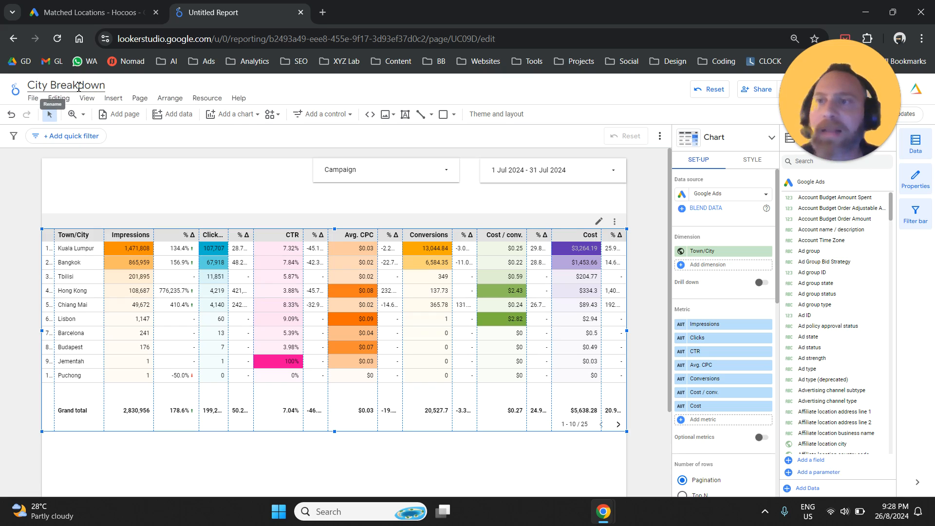
left_click(404, 137)
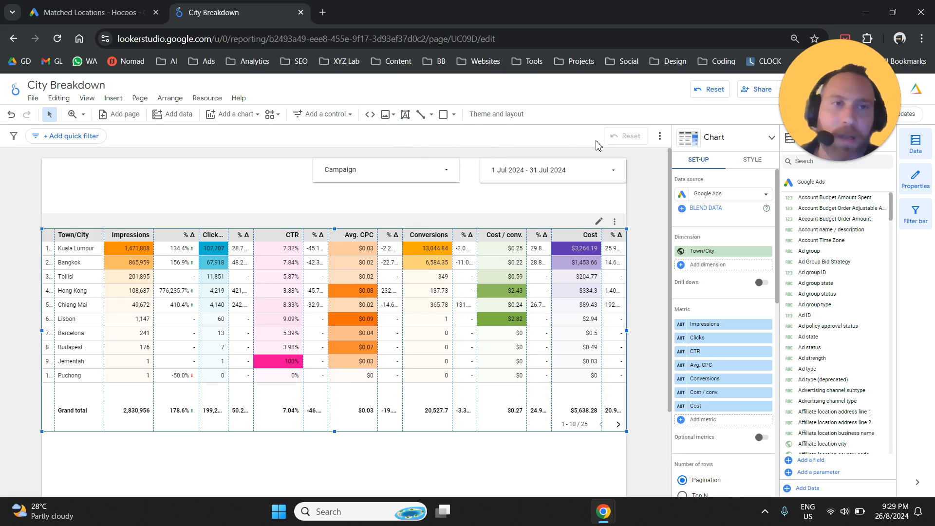
Step: Review the report's sharing choices, including link access, adding people, report access settings and the other sharing methods, without changing anything
left_click(753, 92)
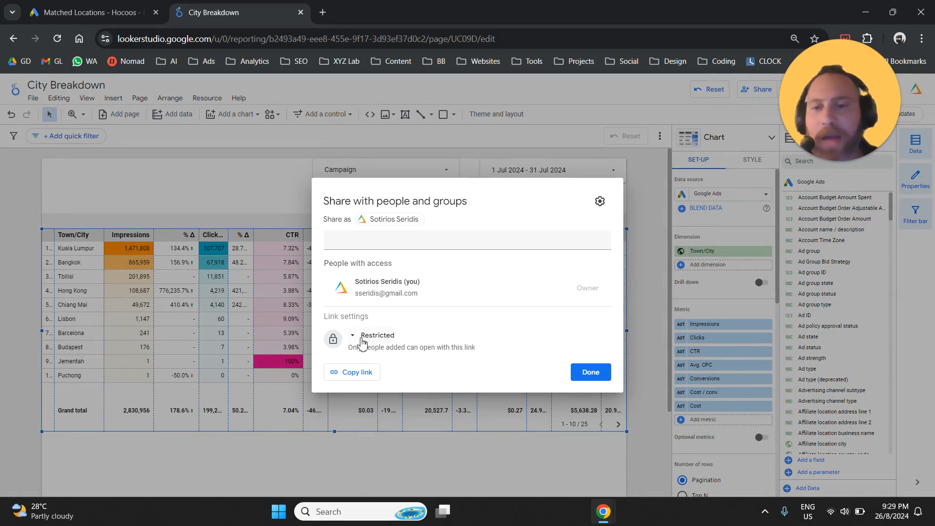
left_click(363, 335)
left_click(488, 319)
left_click(446, 238)
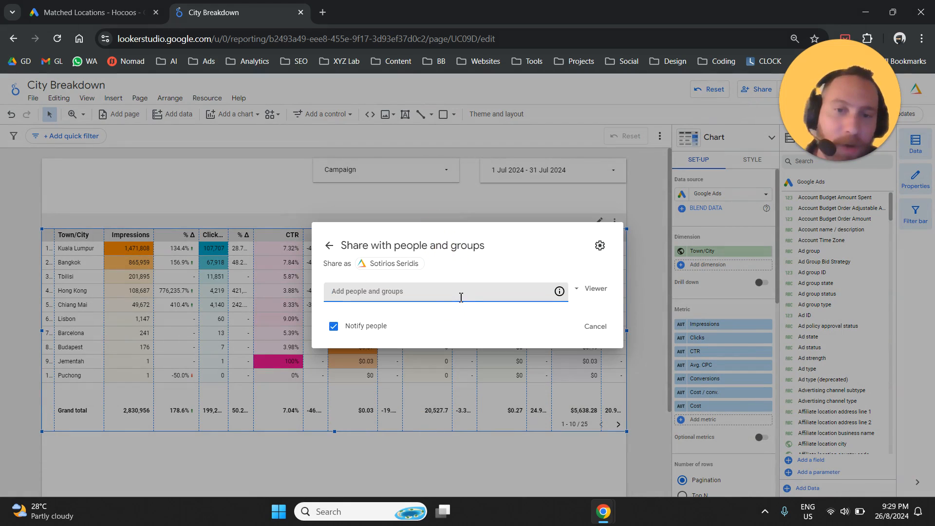
left_click(329, 245)
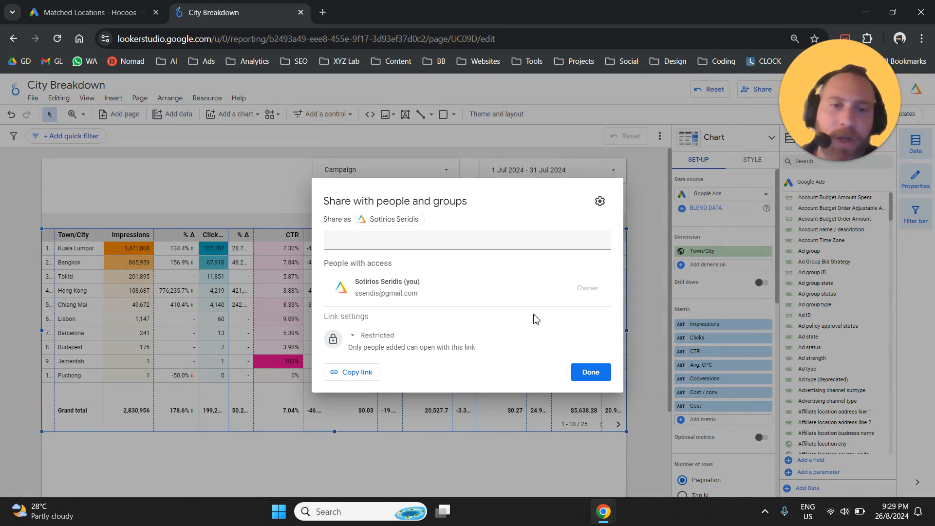
left_click(600, 201)
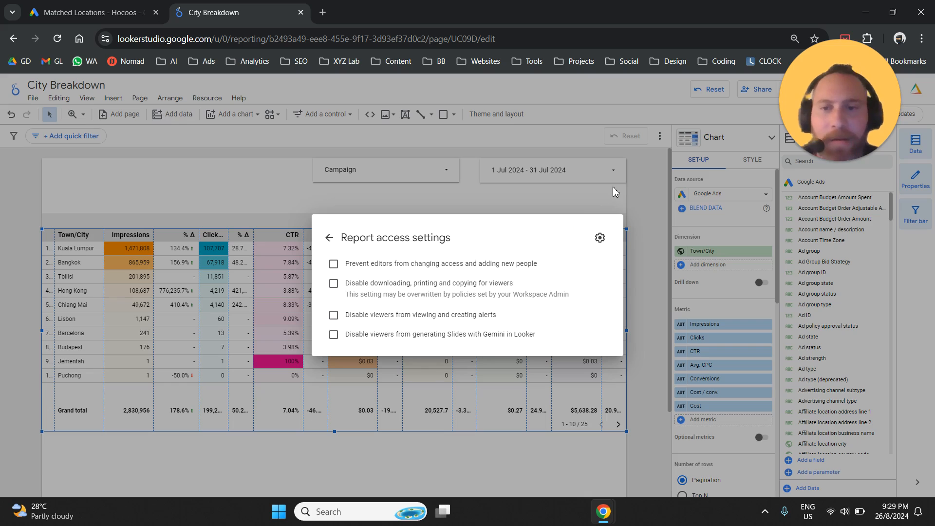
left_click(600, 197)
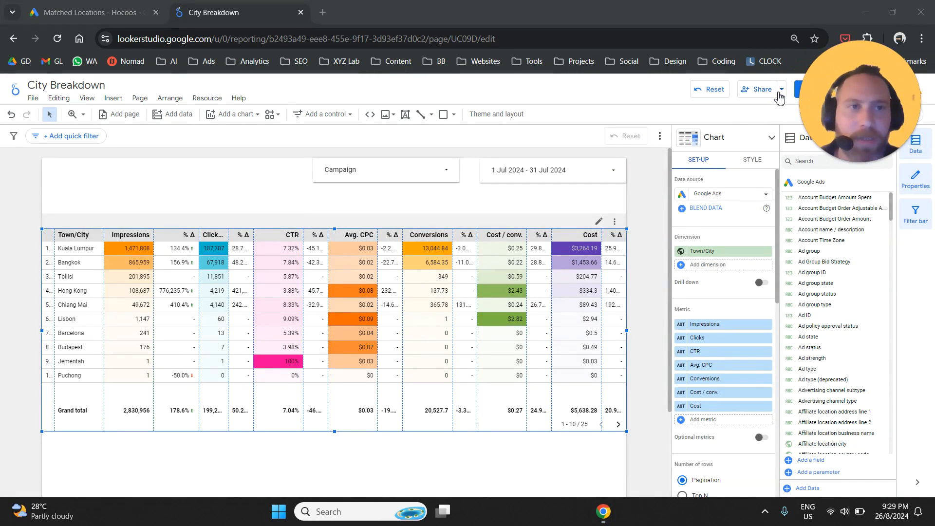
left_click(780, 90)
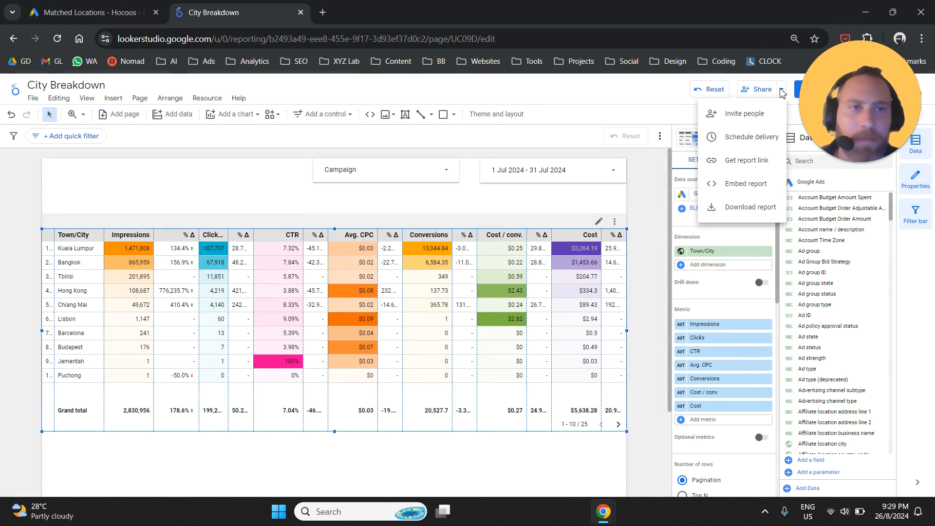
Step: Review the options for downloading the report as a PDF, without downloading it
left_click(733, 209)
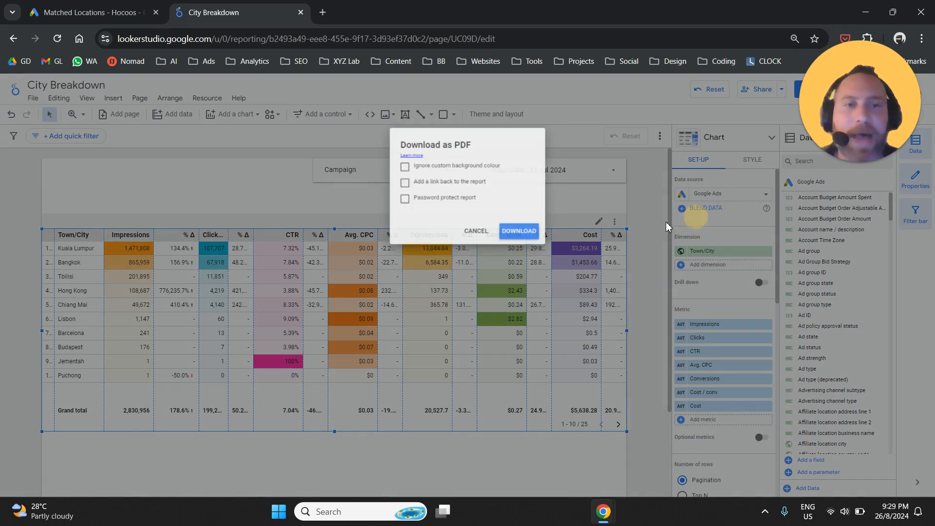
left_click(476, 237)
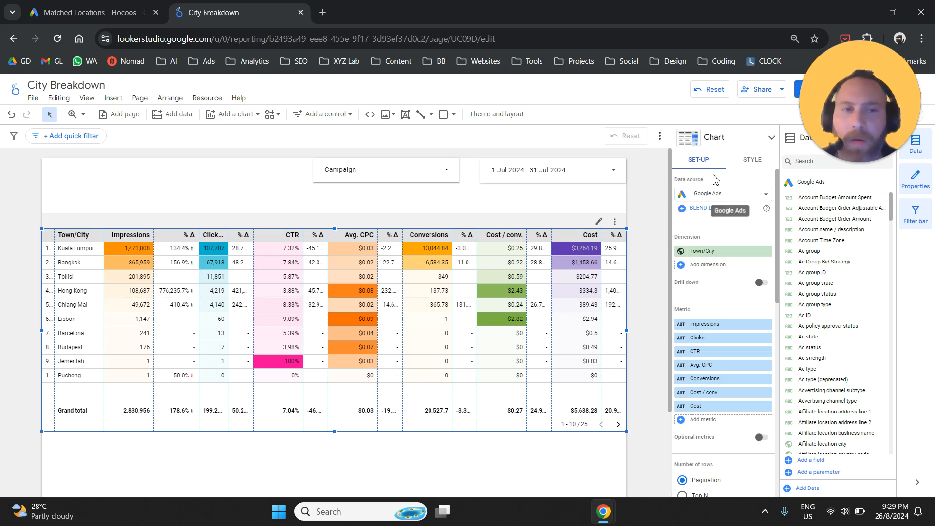
scroll(730, 370, "down", 5)
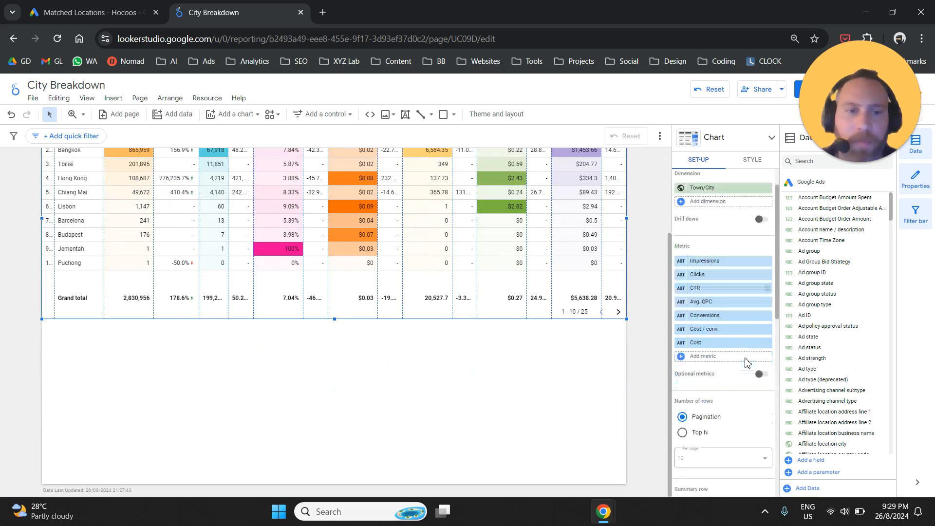
left_click(646, 263)
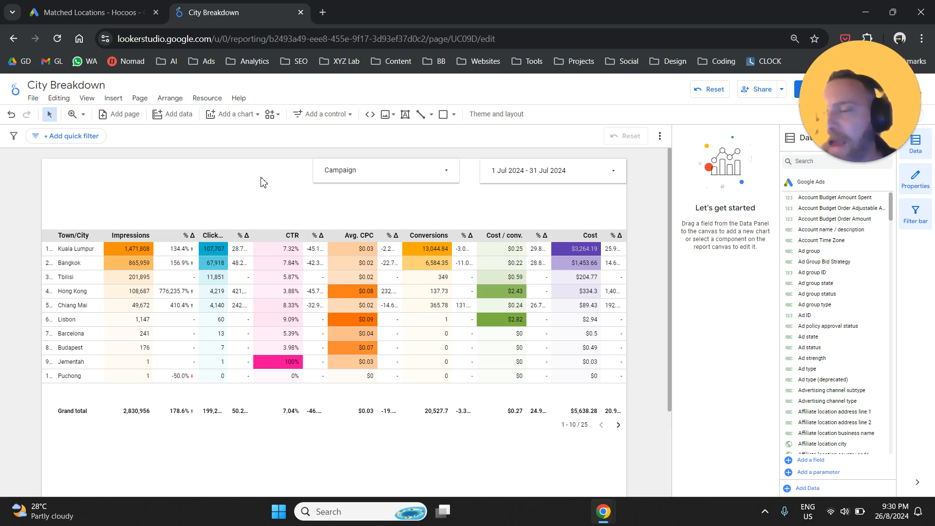
Step: Set the town/city table's comparison date range to None and narrow the table to about 60% of the page width
left_click(569, 288)
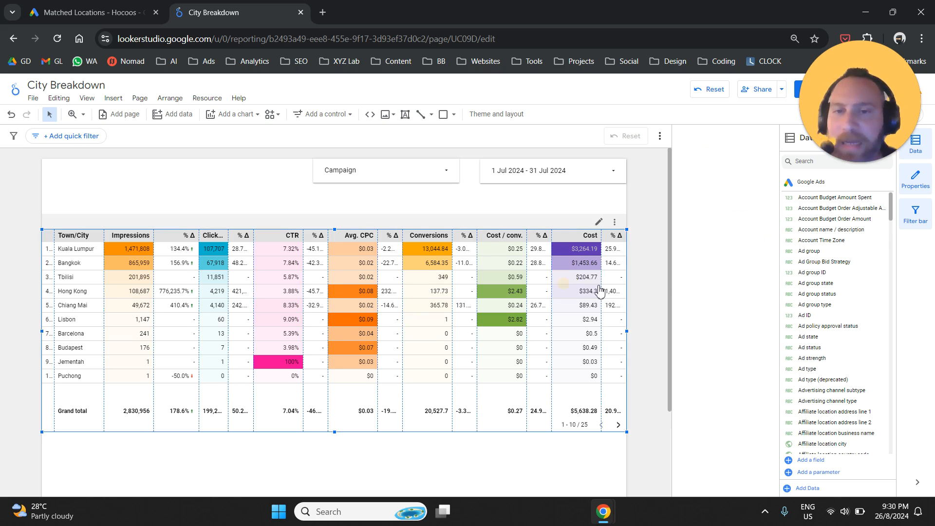
scroll(711, 341, "down", 10)
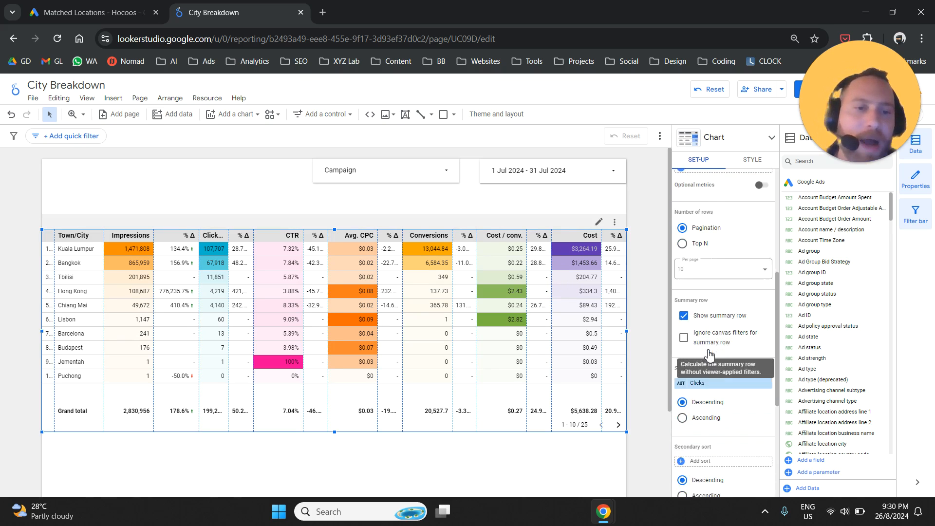
scroll(715, 385, "down", 2)
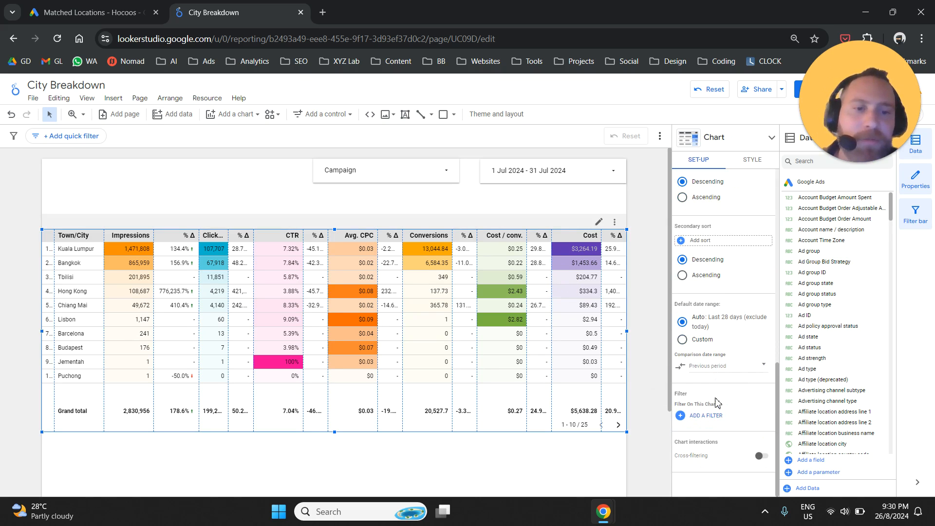
left_click(721, 365)
left_click(750, 302)
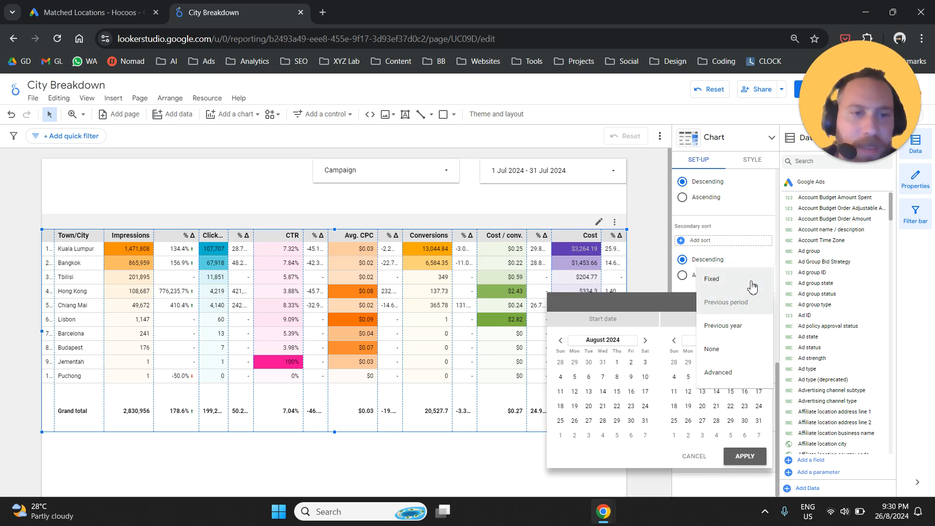
left_click(728, 347)
left_click(745, 455)
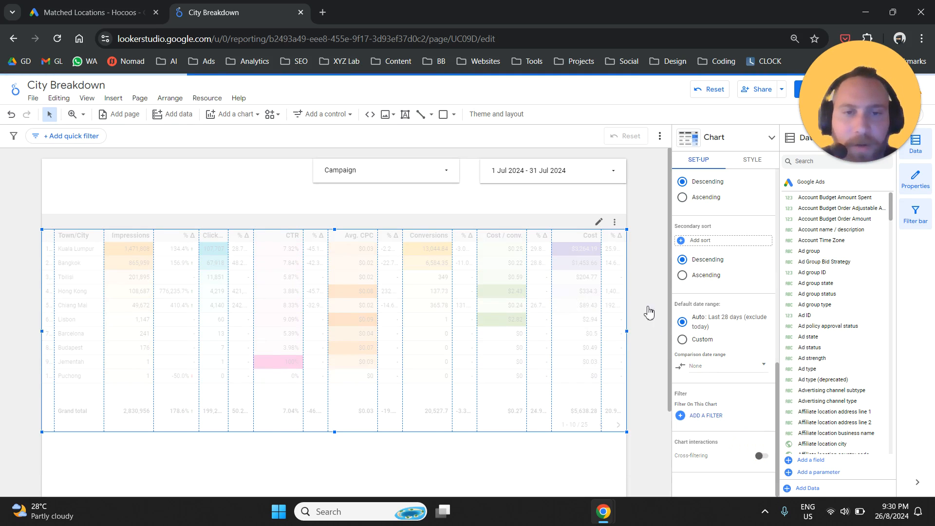
left_click_drag(629, 333, 401, 330)
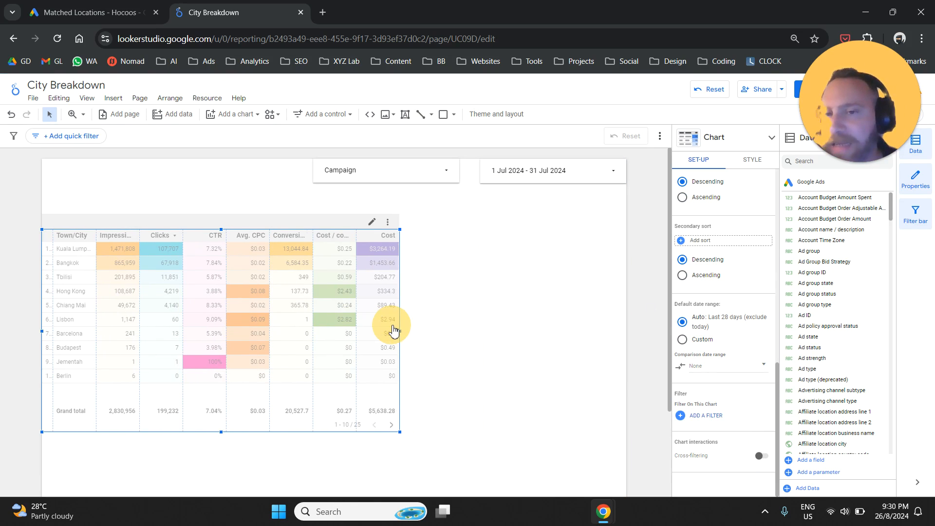
left_click(479, 337)
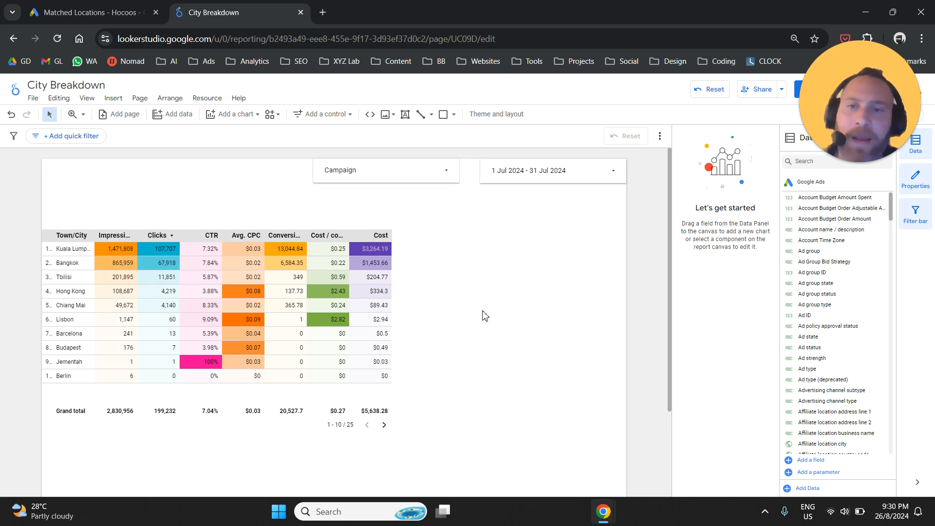
Step: Insert a pie chart in the empty space beside the town/city table
left_click(112, 98)
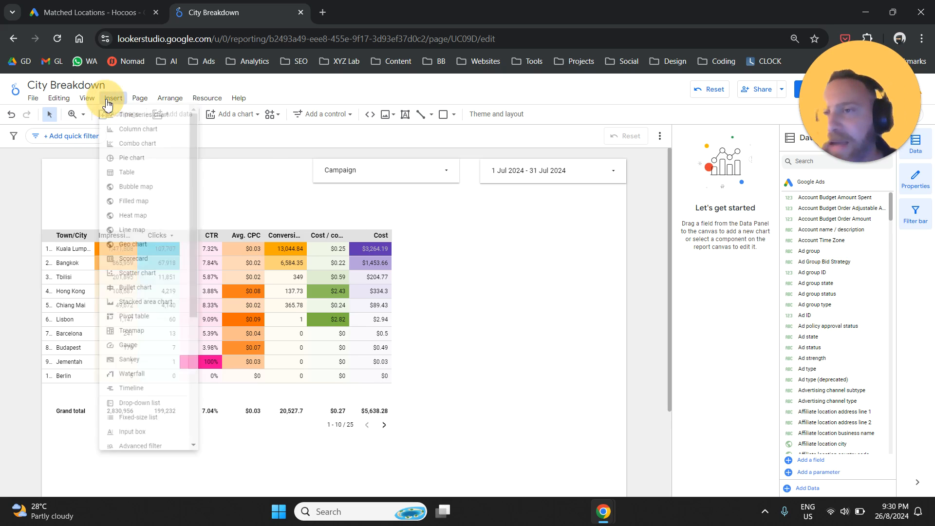
left_click(140, 162)
key("Escape")
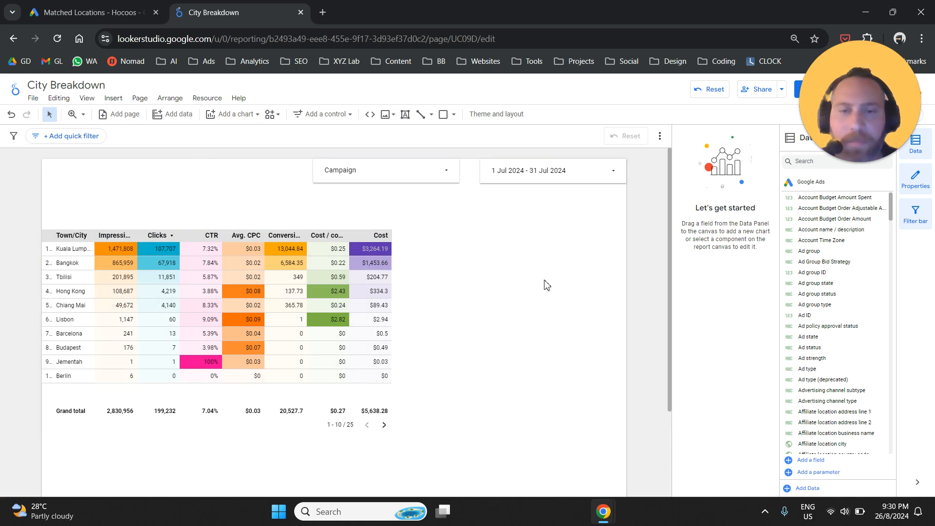
left_click(546, 285)
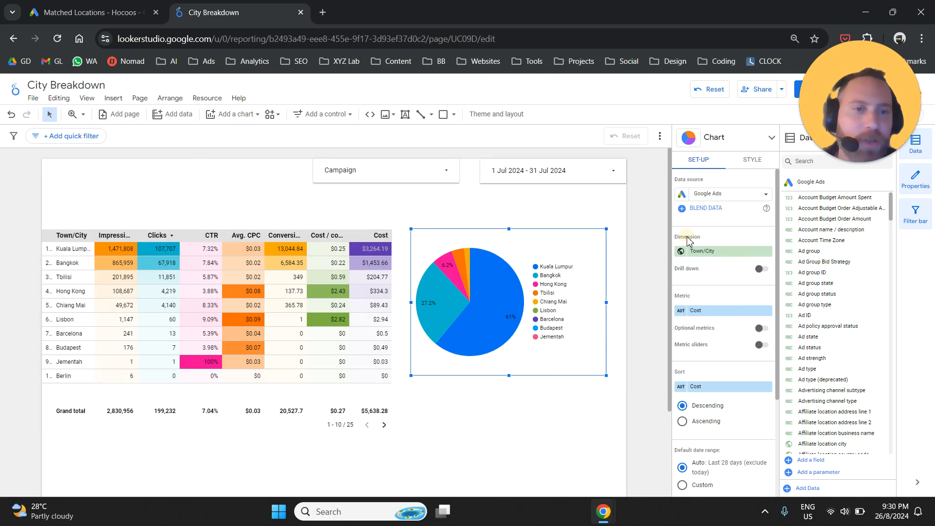
Step: Set the pie chart's metric to Conversions, shift it slightly closer to the table and enlarge it a little
left_click(730, 315)
type("conver")
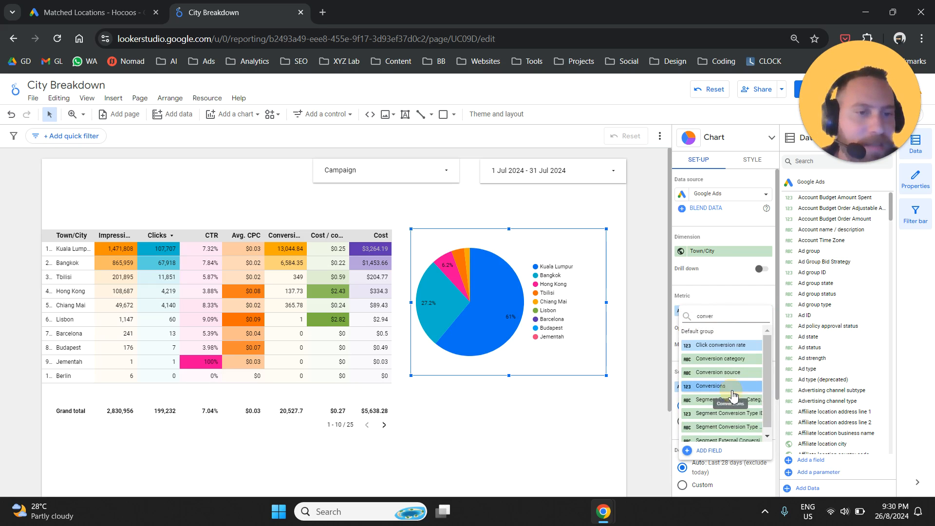
left_click(733, 386)
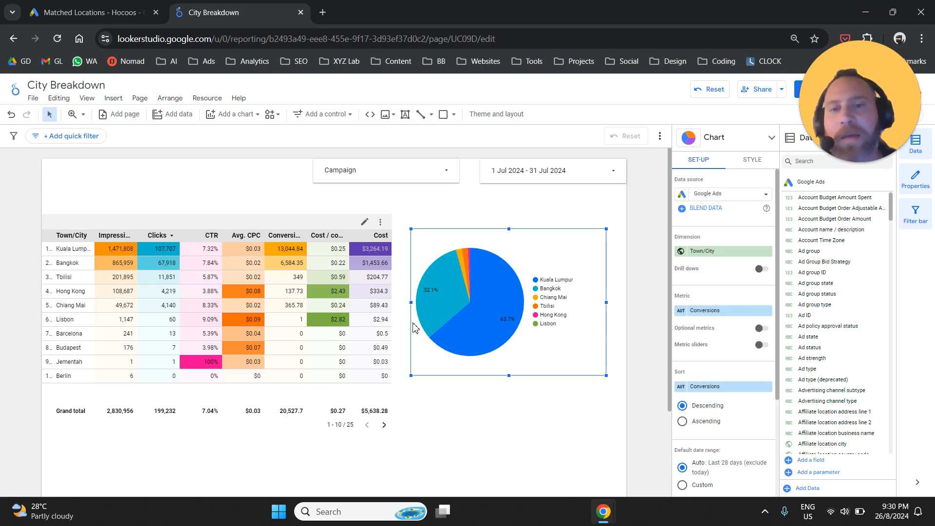
left_click_drag(463, 268, 469, 271)
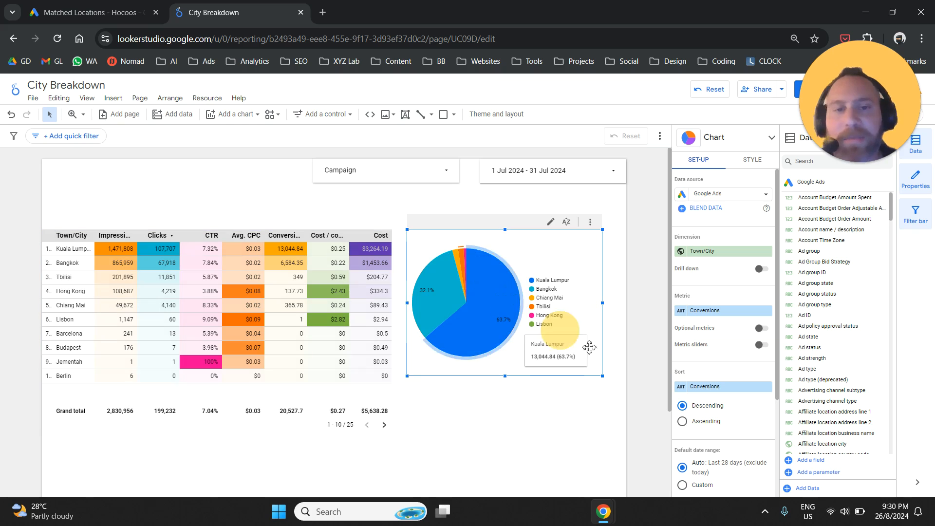
left_click_drag(601, 375, 613, 381)
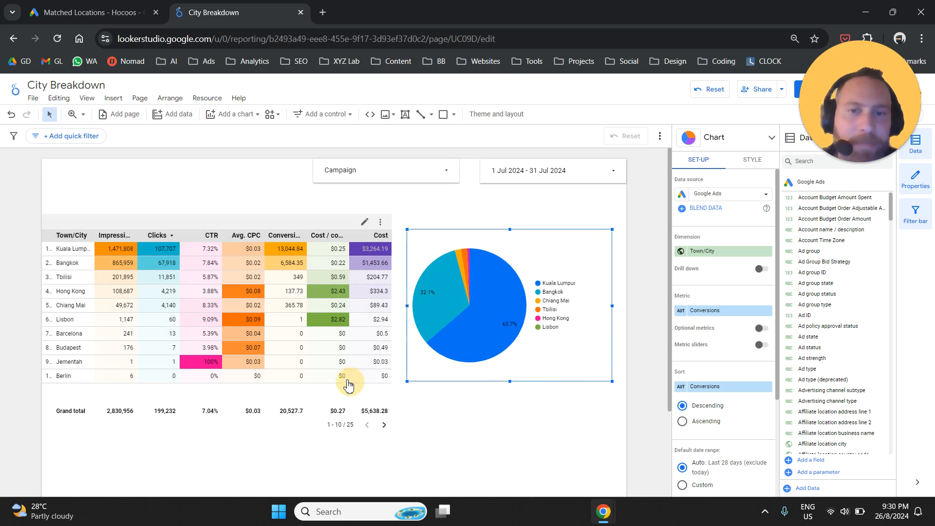
Step: Set the current page's canvas height to 3000 px to make room for more charts
scroll(279, 438, "down", 2)
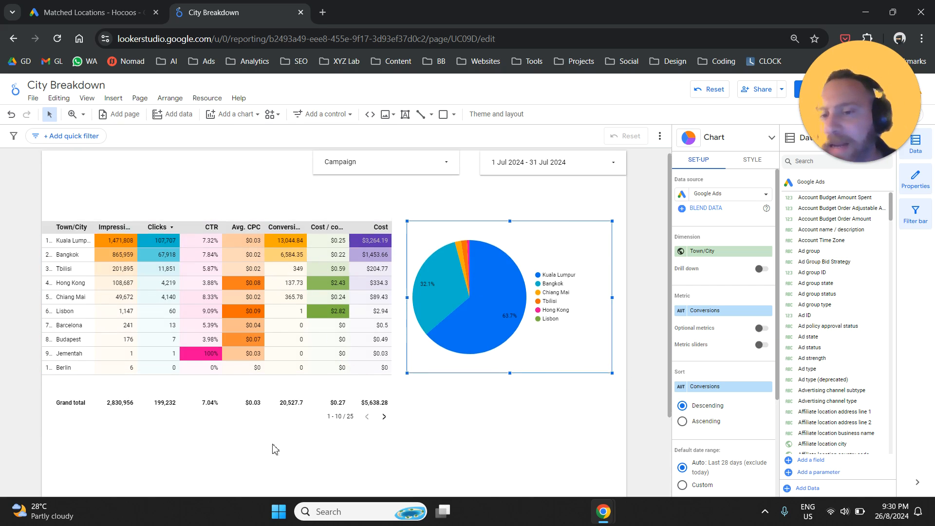
scroll(287, 433, "up", 2)
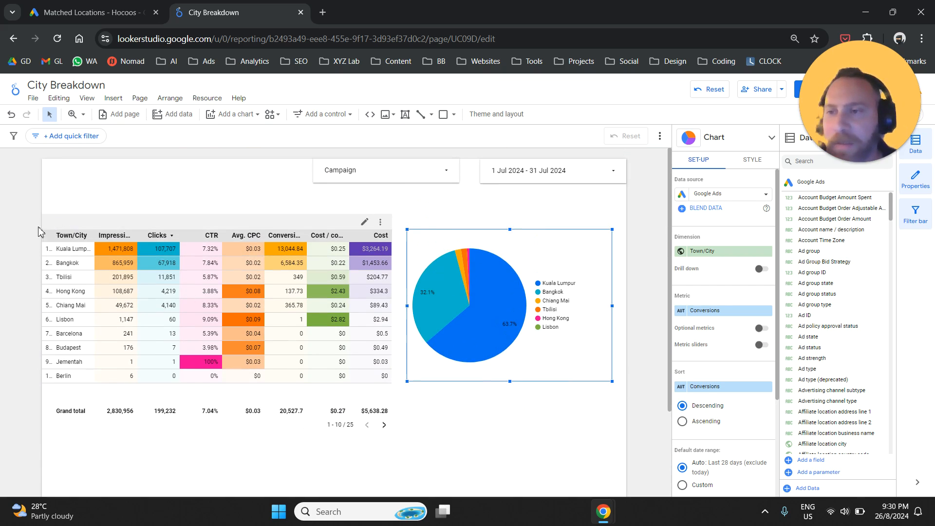
left_click(28, 230)
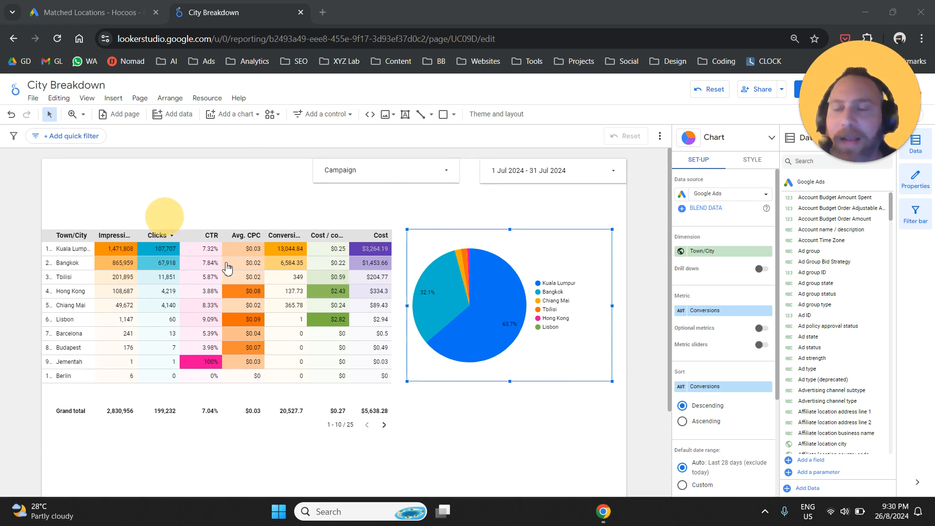
scroll(235, 243, "down", 2)
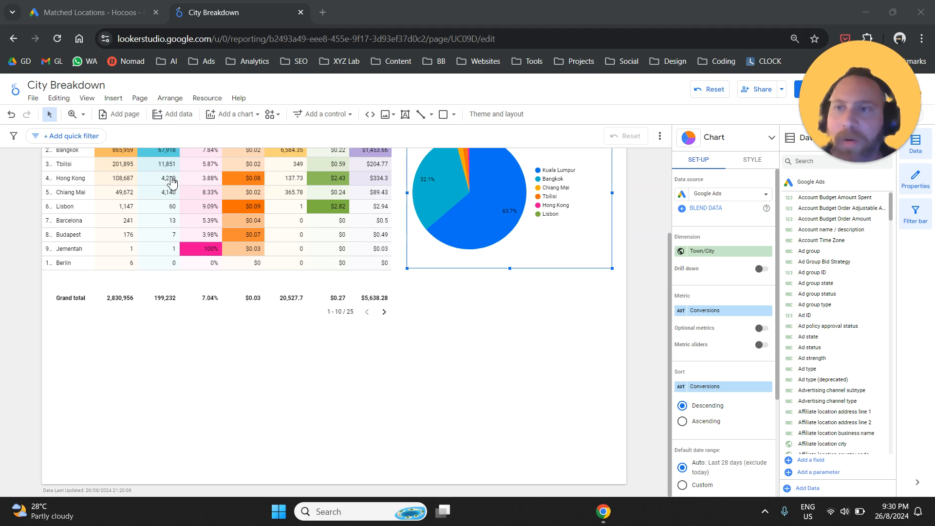
left_click(140, 98)
left_click(174, 166)
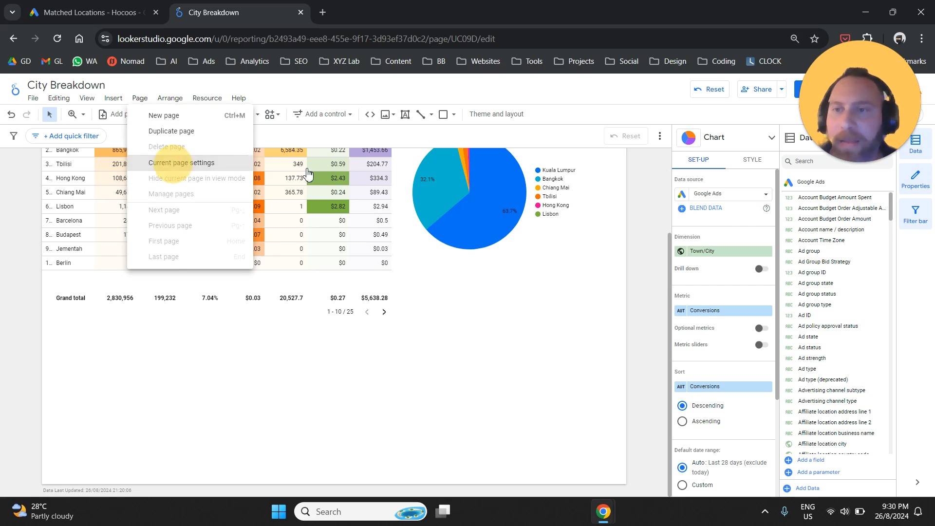
left_click(762, 163)
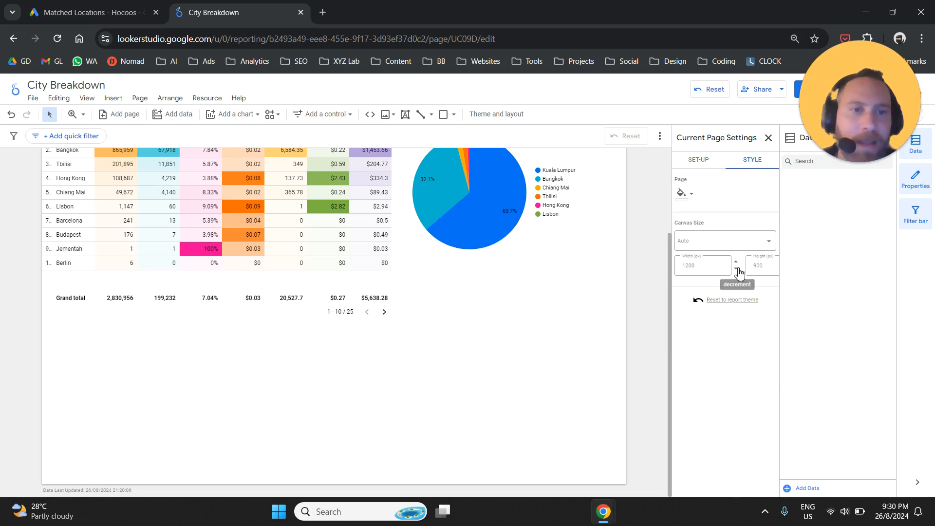
left_click(756, 268)
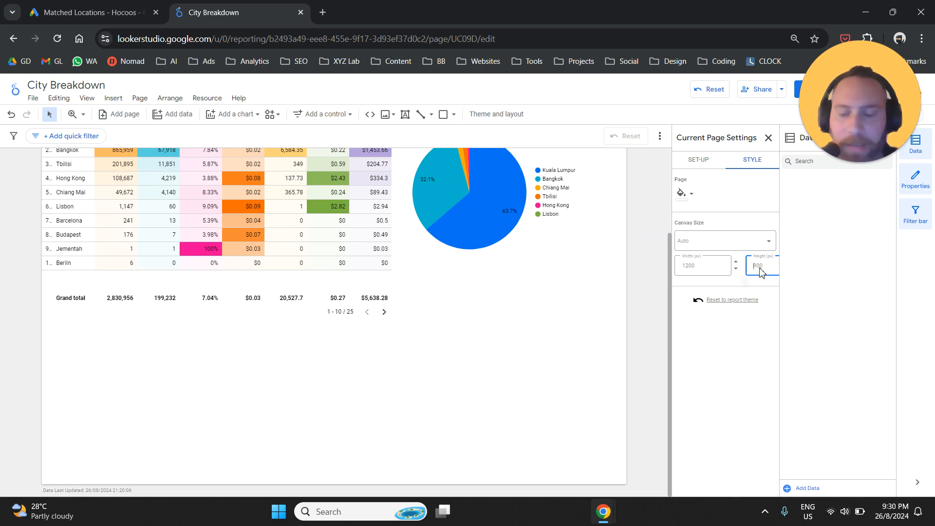
left_click(636, 276)
scroll(449, 287, "down", 3)
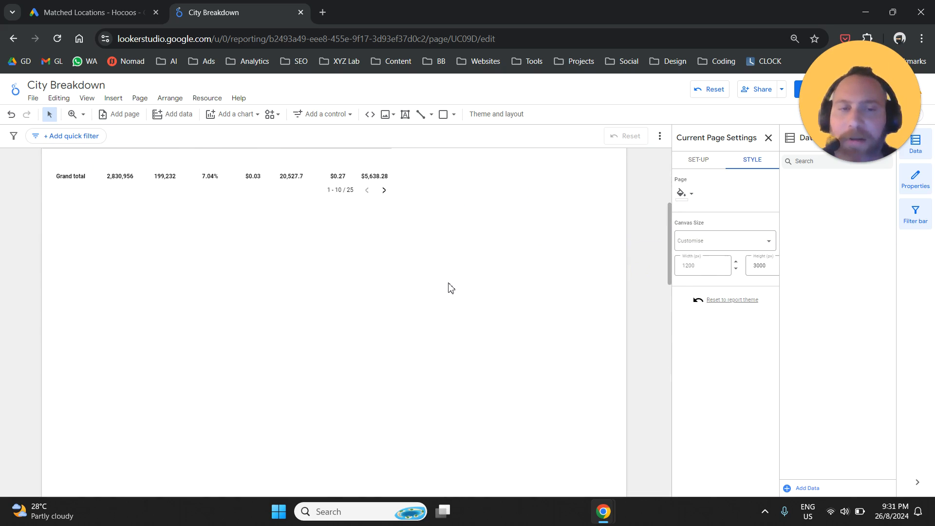
Step: Insert a combo chart below the town/city table and enlarge it to about 90% of the page width
scroll(448, 287, "up", 5)
left_click(114, 99)
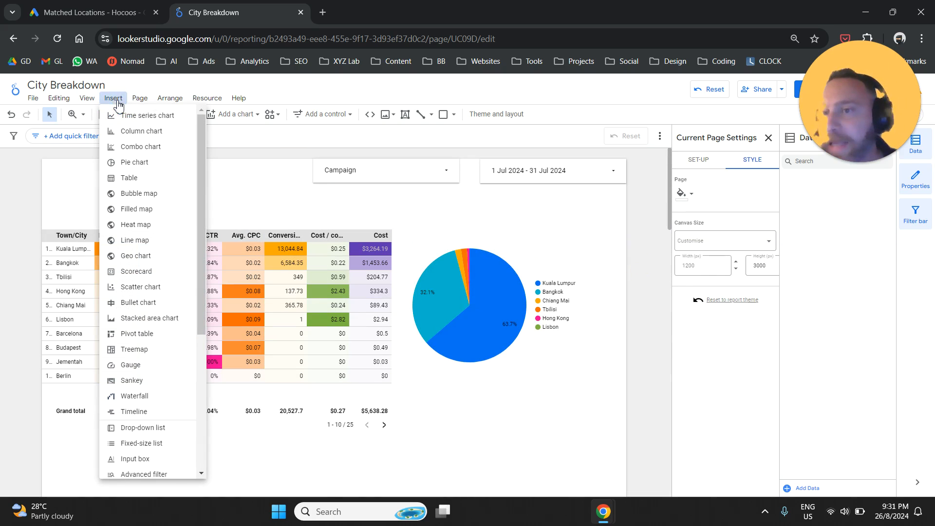
left_click(157, 153)
scroll(79, 278, "down", 3)
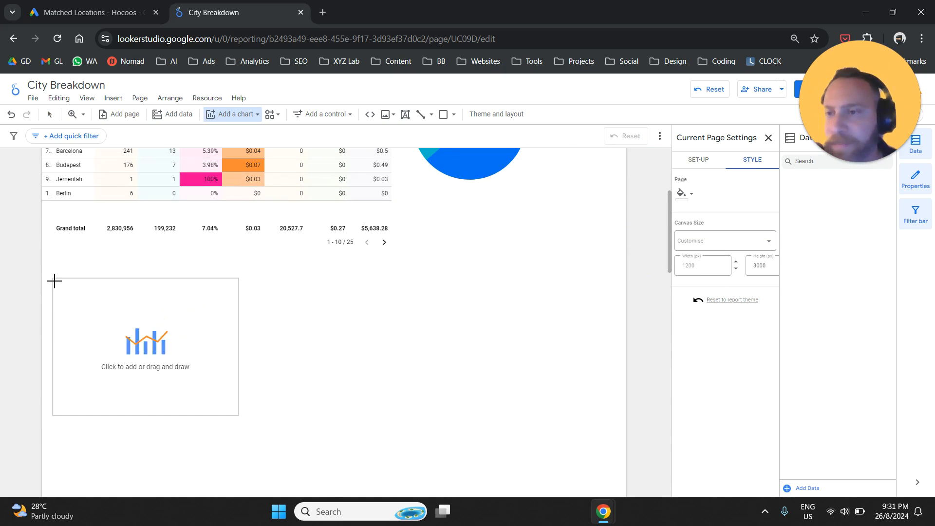
key("Escape")
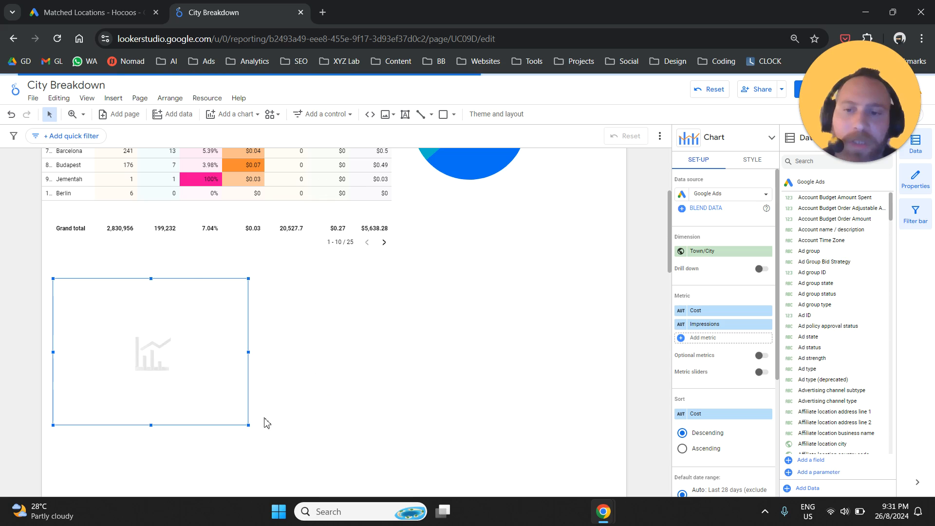
left_click_drag(248, 425, 595, 472)
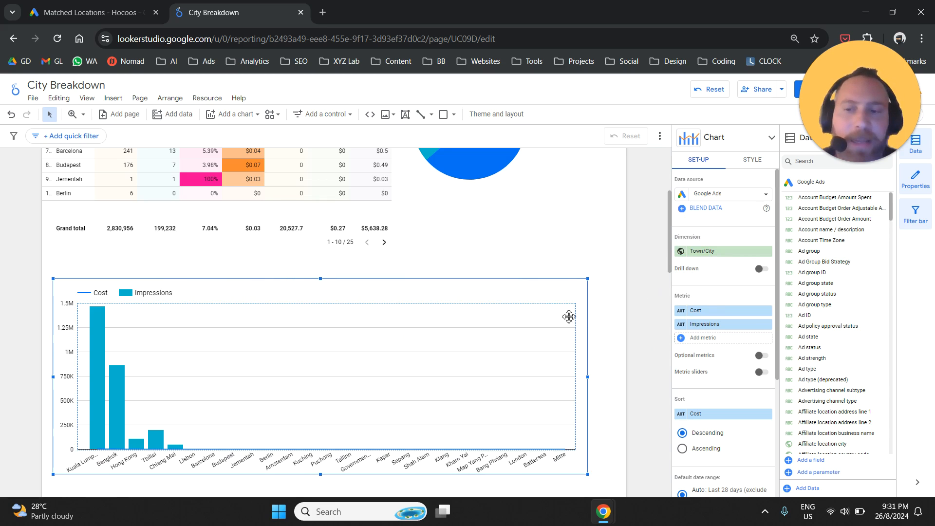
Step: Replace the combo chart's metrics with Conversions and Cost / conv
left_click(727, 311)
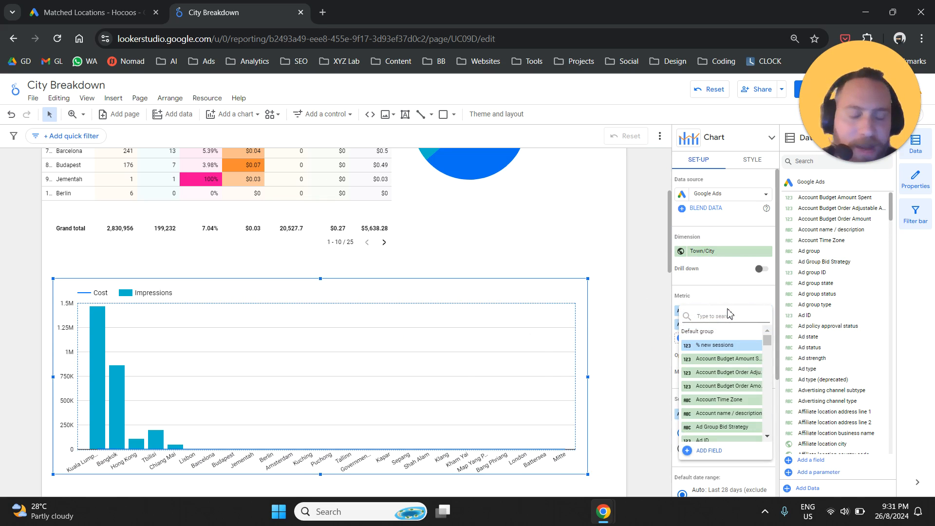
type("convers")
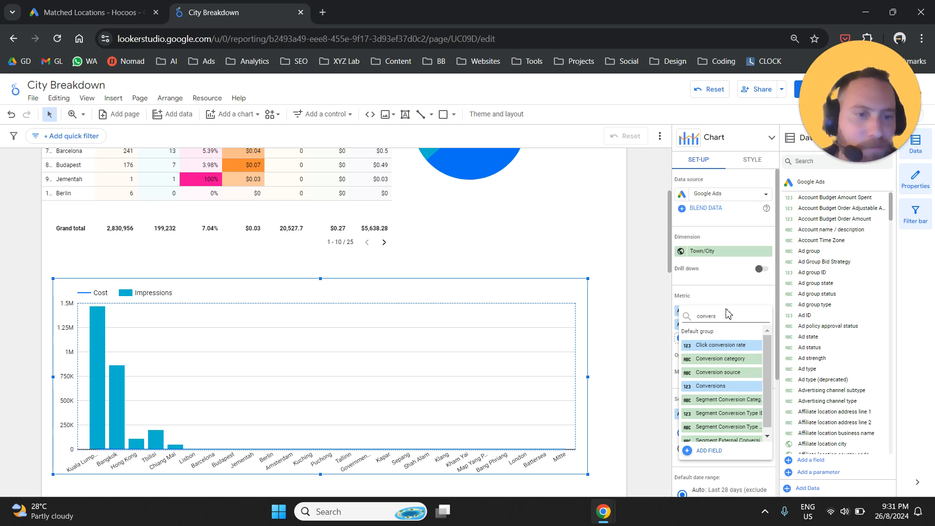
left_click(719, 387)
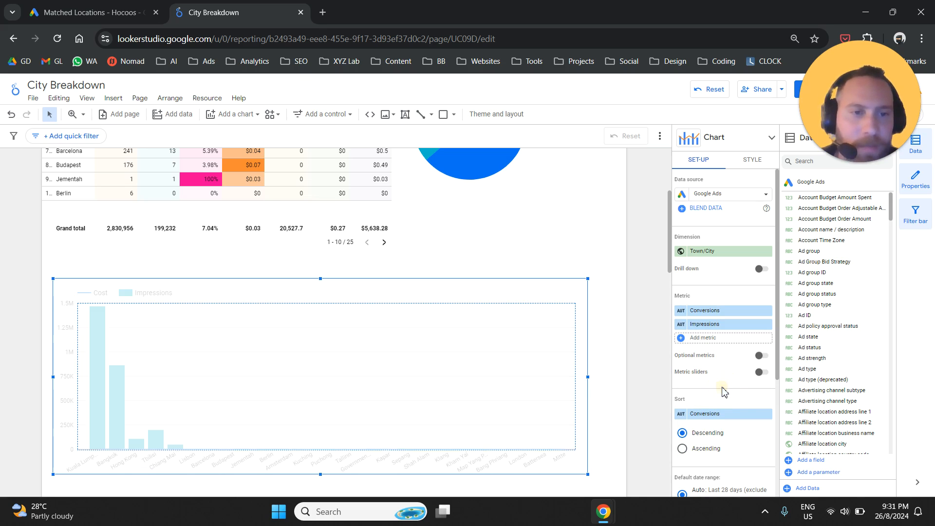
left_click(716, 336)
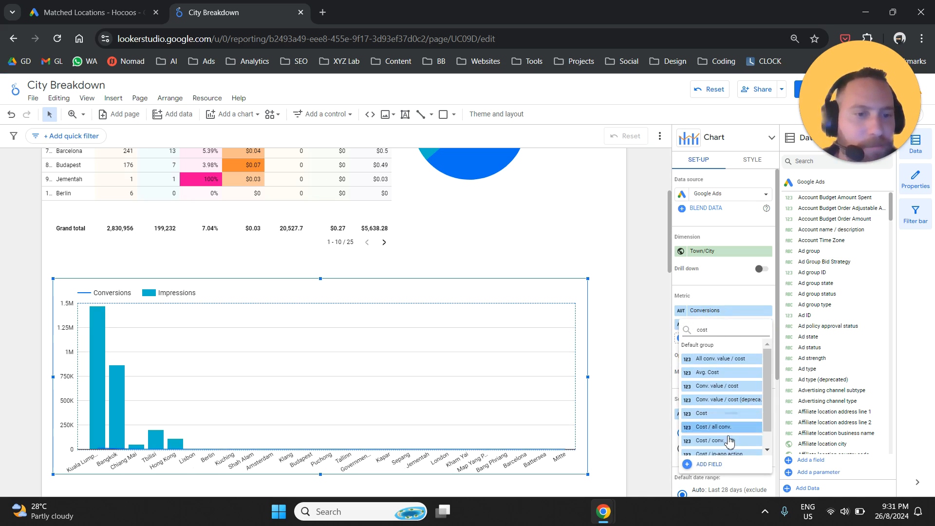
left_click(729, 442)
scroll(98, 263, "down", 1)
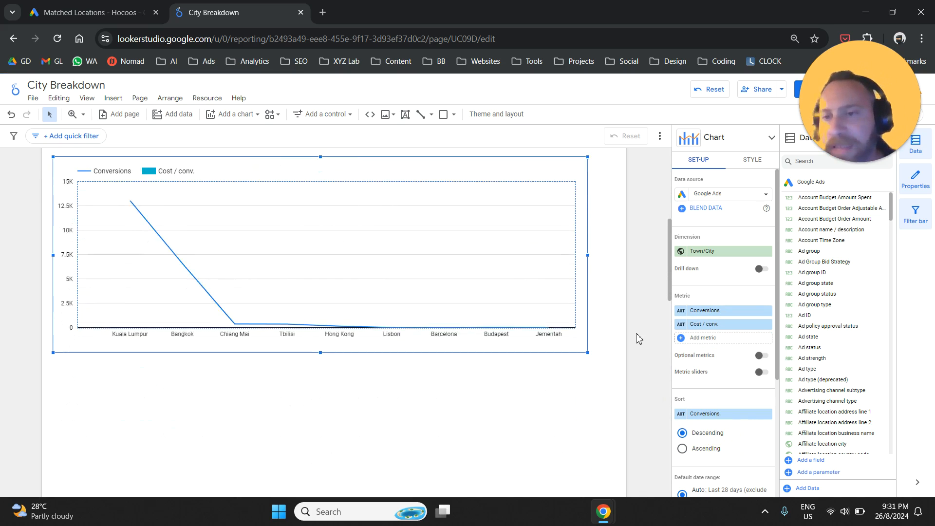
Step: Enlarge the combo chart to nearly the full page width and display its first series, Conversions, as bars
left_click_drag(587, 414, 615, 430)
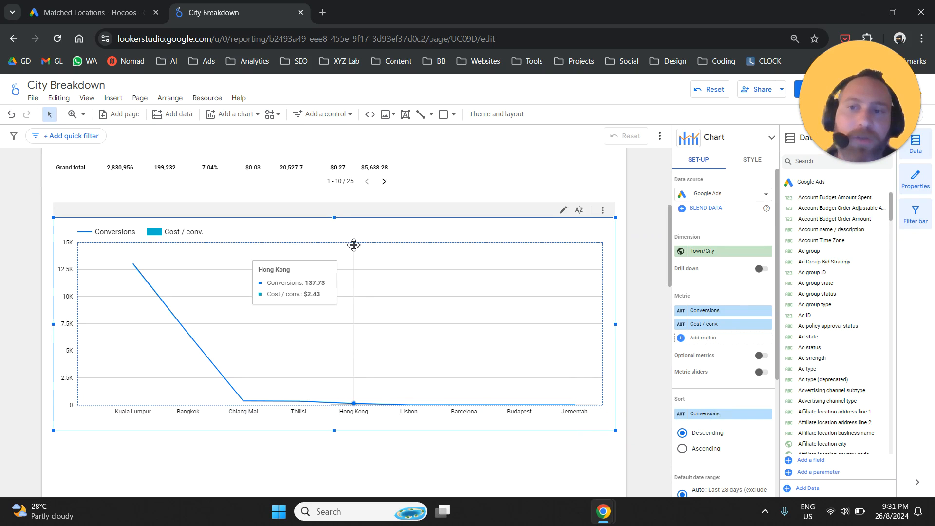
left_click(760, 163)
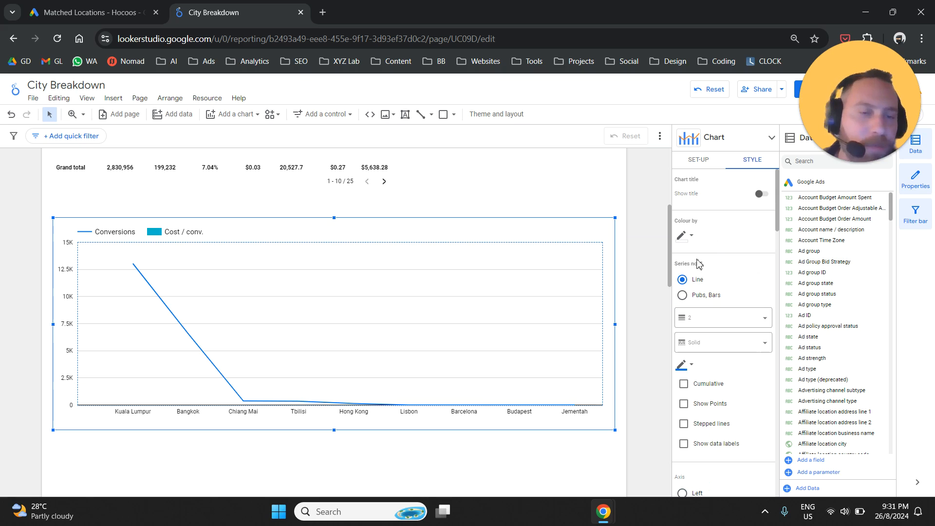
left_click(695, 286)
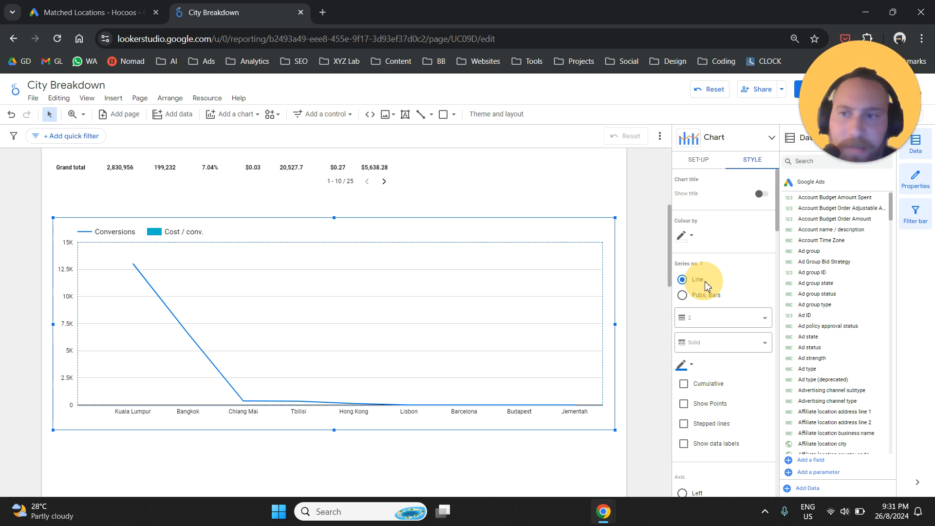
left_click(682, 296)
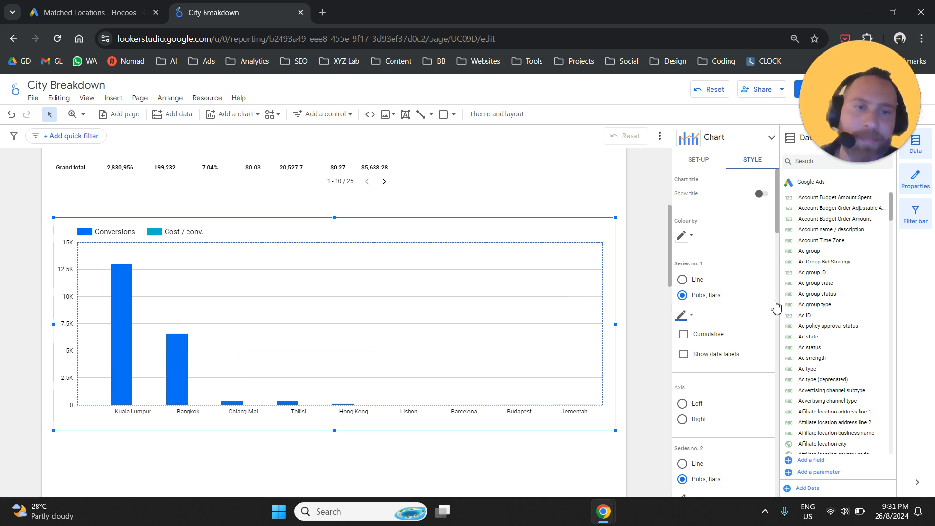
Step: Display the combo chart's second series, Cost / conv., as a line plotted against the right axis
scroll(747, 299, "down", 3)
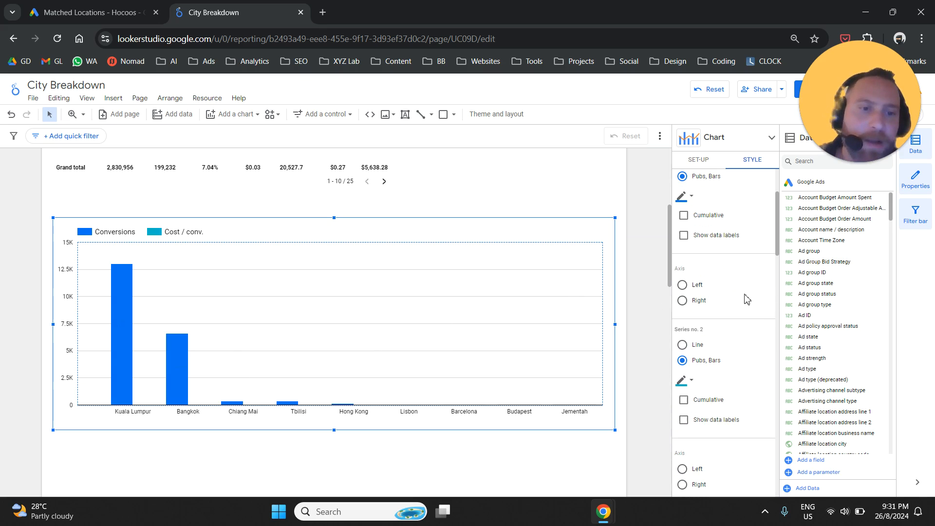
left_click(700, 326)
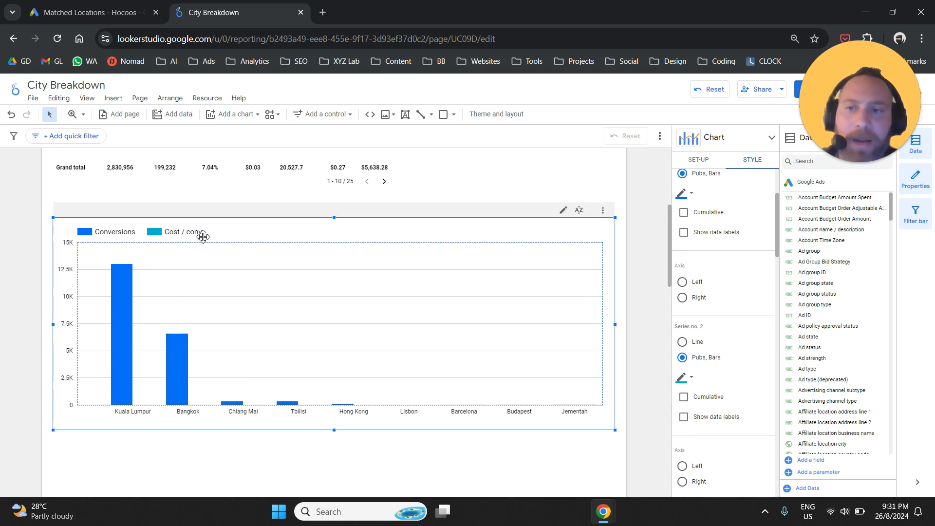
left_click(683, 342)
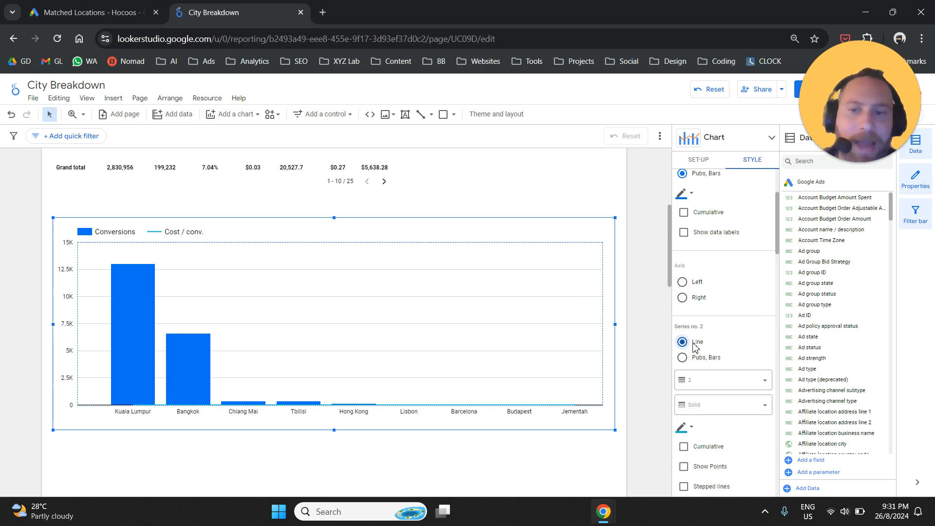
scroll(738, 347, "down", 3)
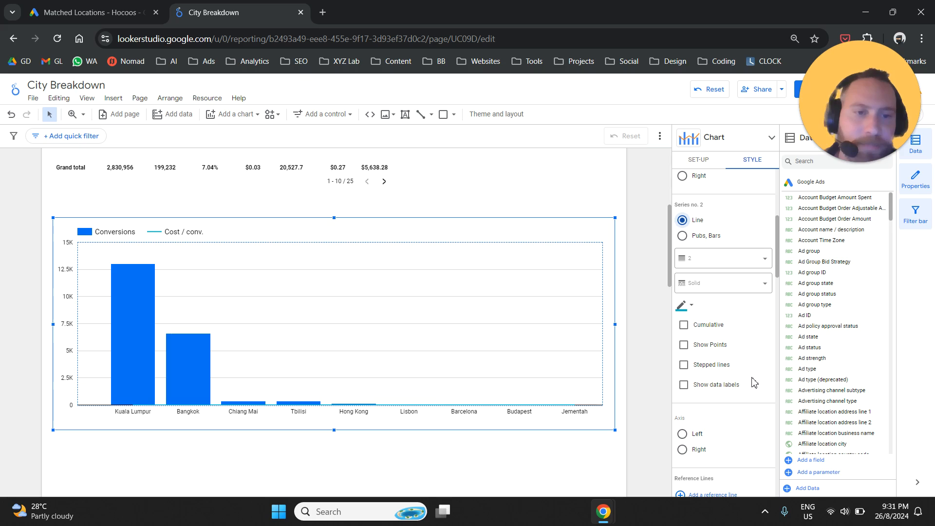
left_click(682, 450)
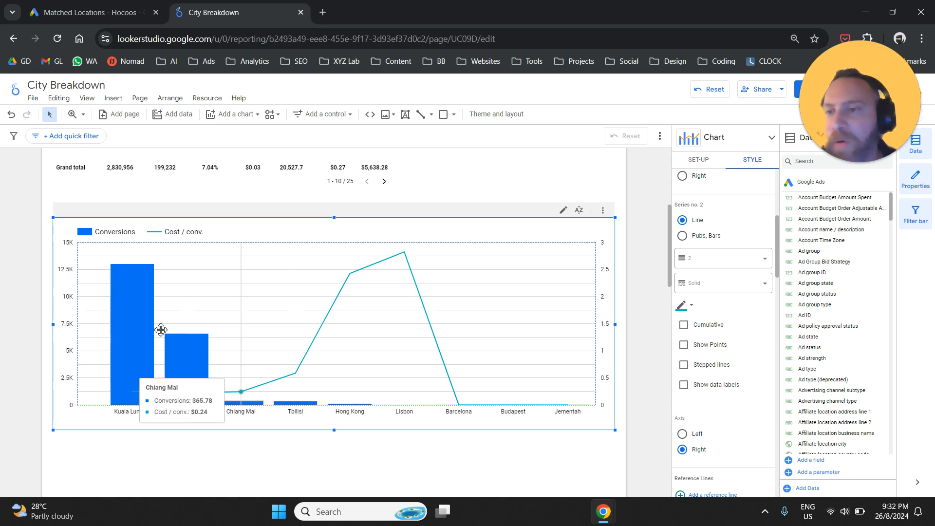
left_click(65, 276)
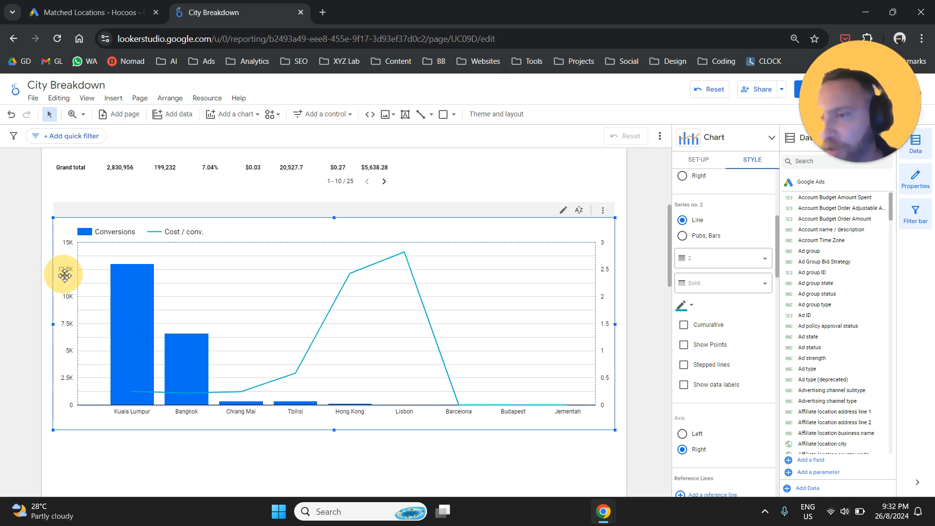
left_click(609, 278)
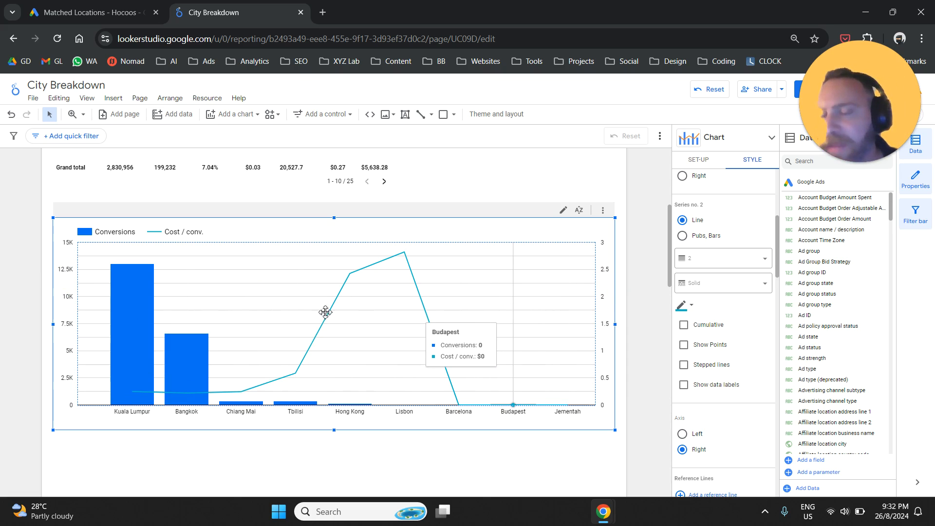
Step: Set the report's date range control to This year to date and apply it
scroll(624, 266, "up", 5)
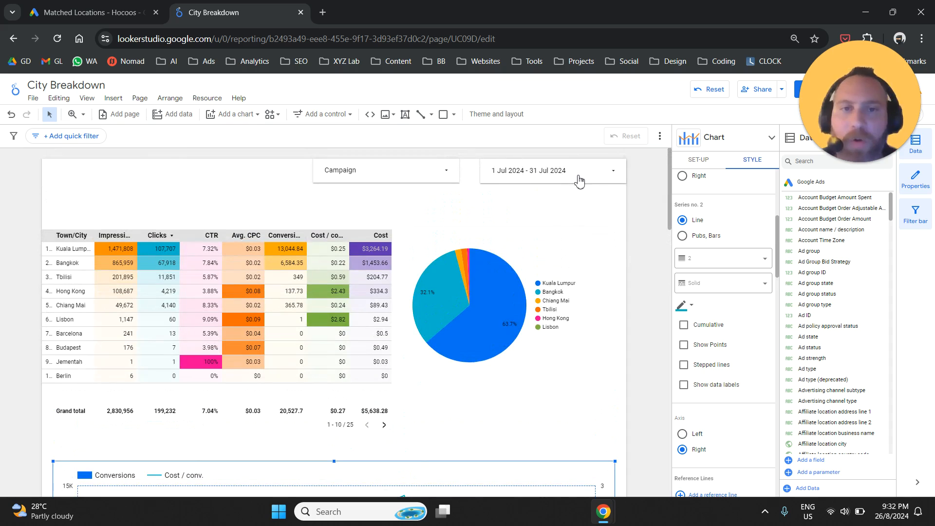
left_click(582, 181)
left_click(600, 178)
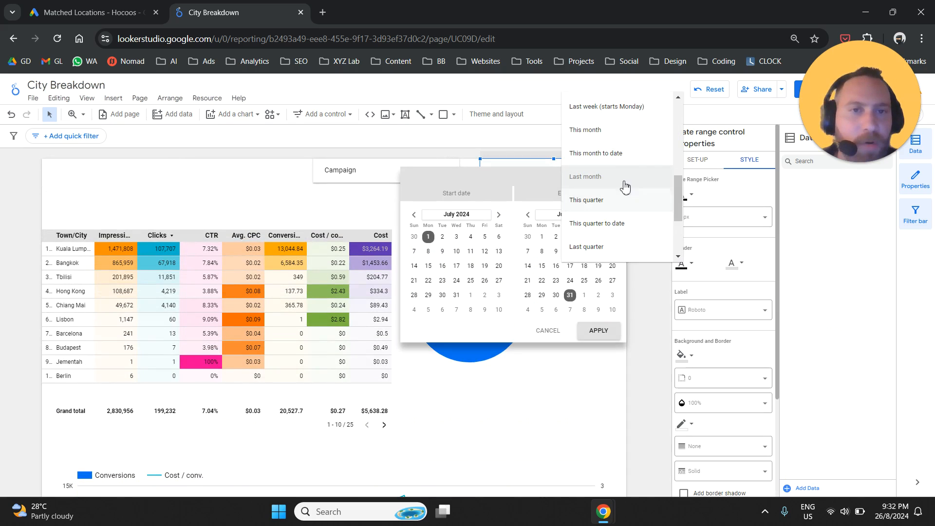
scroll(619, 221, "down", 2)
left_click(620, 233)
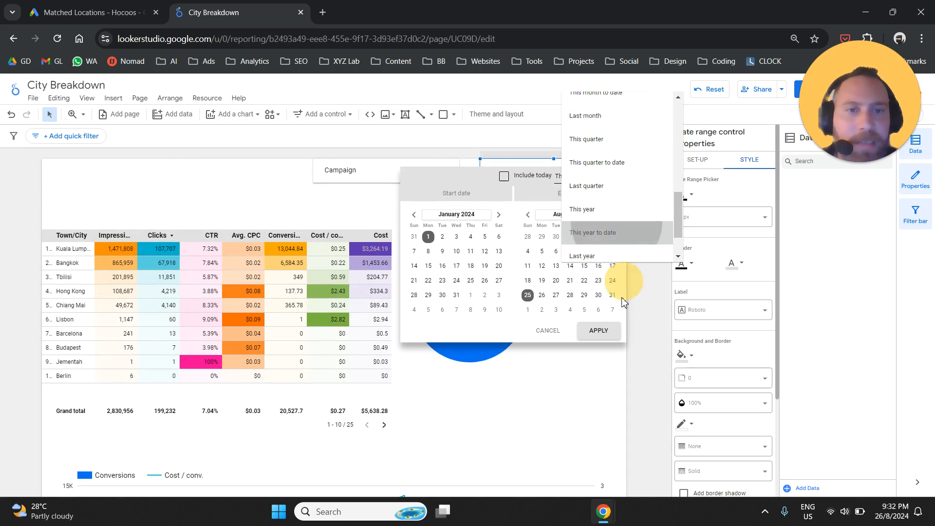
left_click(599, 330)
scroll(626, 267, "down", 5)
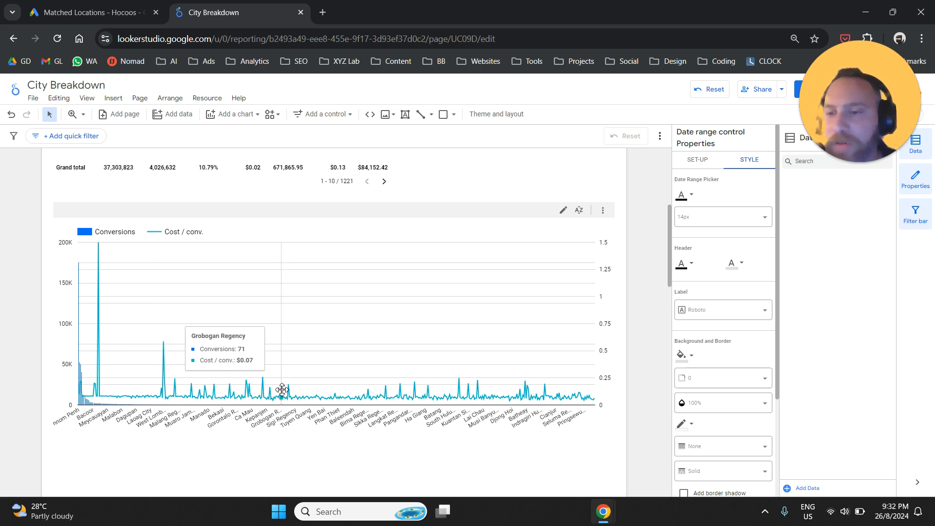
Step: Start a new filter for the combo chart and name it "> 100 Conversions"
left_click(319, 319)
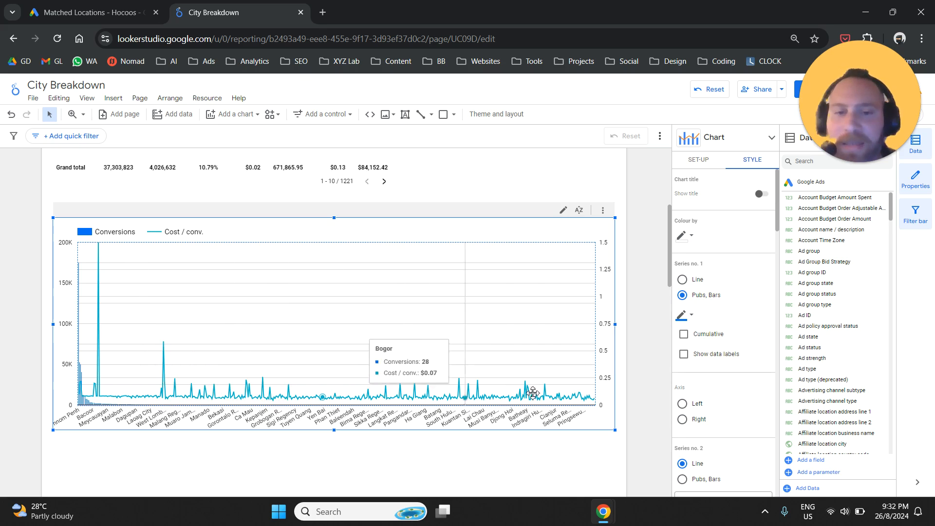
left_click(660, 346)
left_click(578, 232)
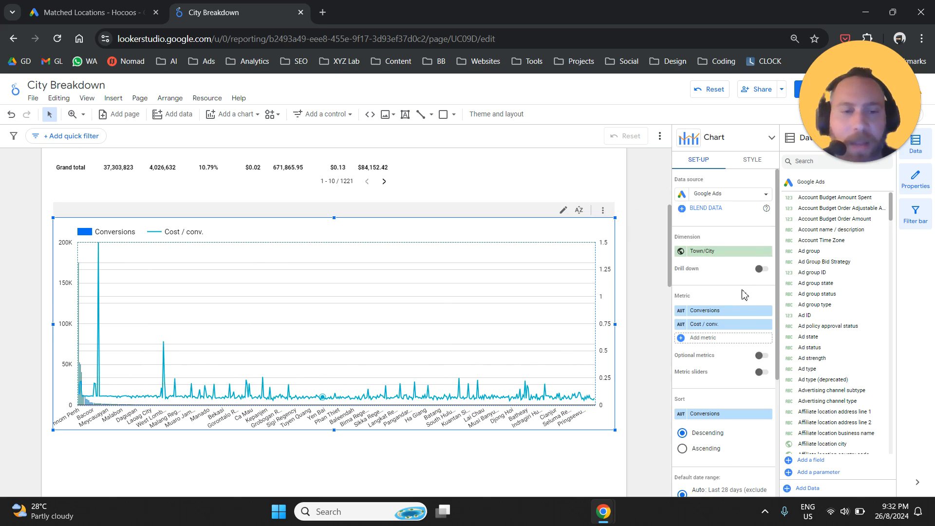
scroll(731, 292, "down", 3)
left_click(704, 382)
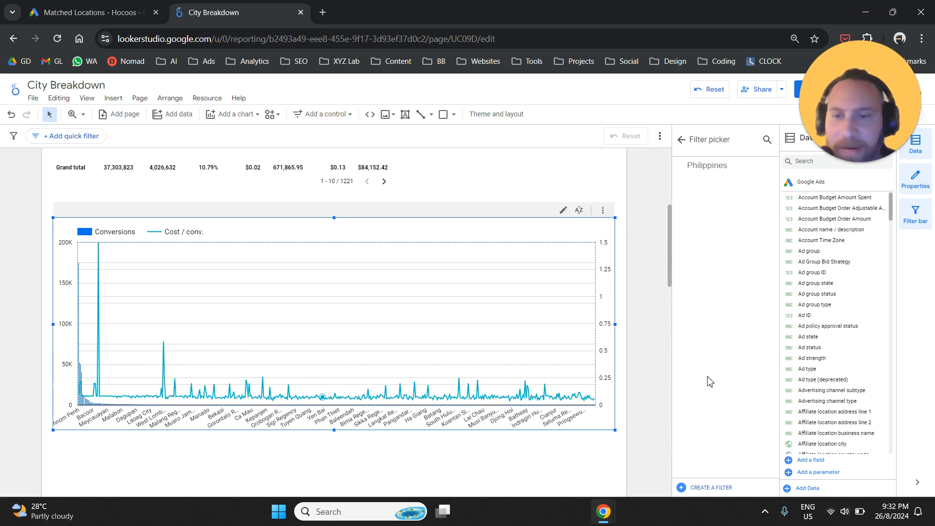
left_click(712, 488)
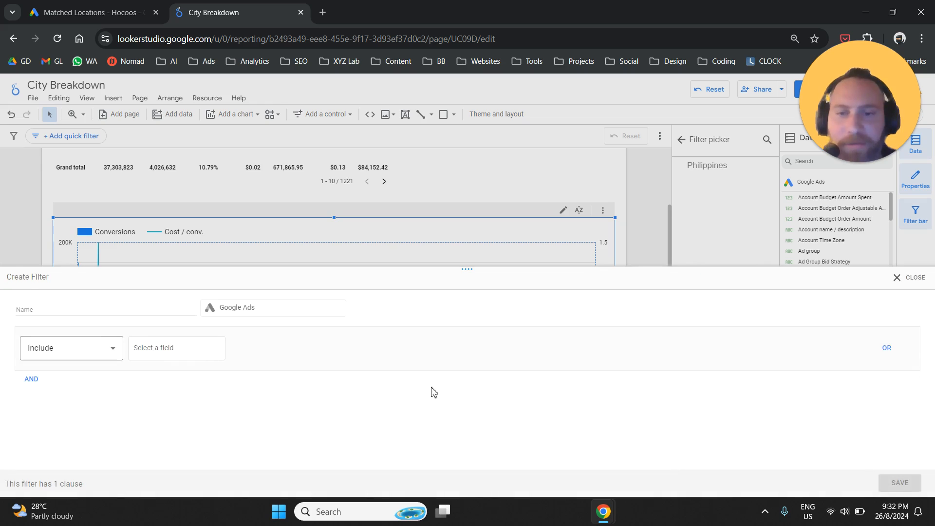
left_click(111, 312)
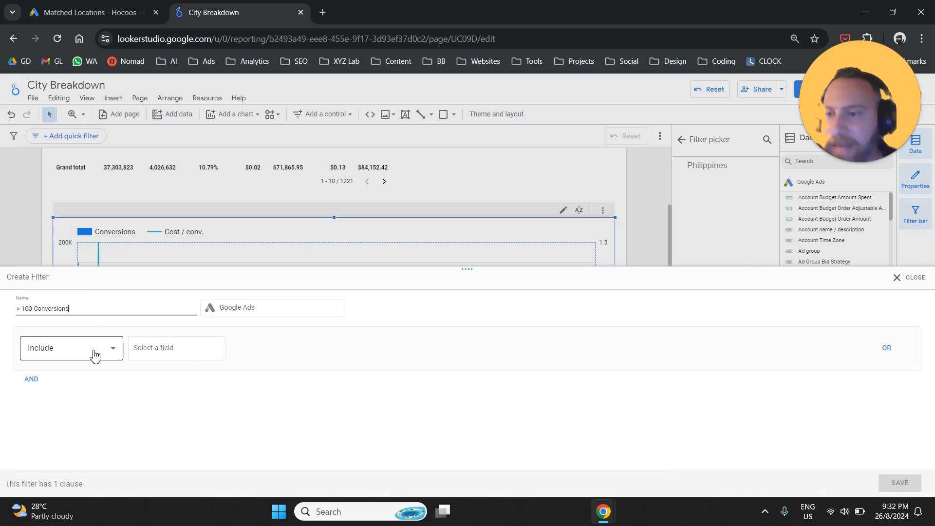
Step: Define the filter to include Conversions greater than 100 and save it to the combo chart
left_click(150, 350)
type("convers")
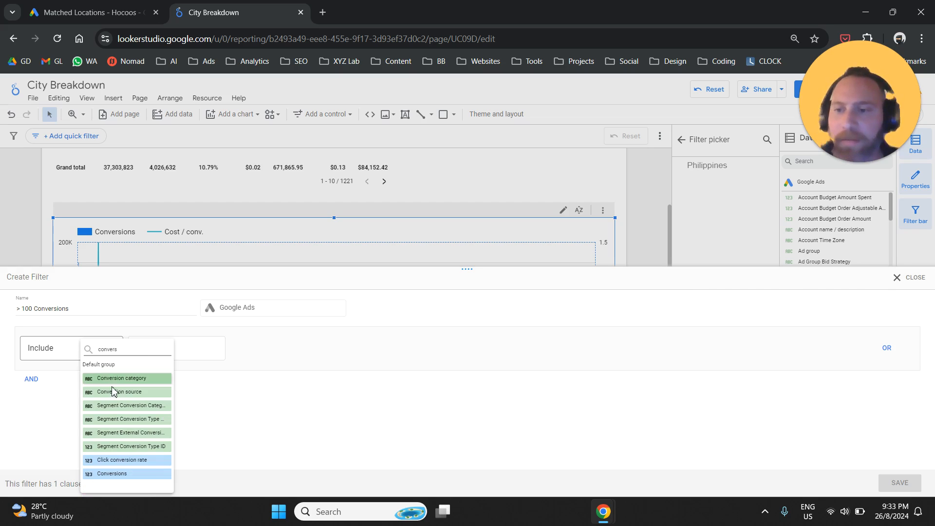
left_click(112, 473)
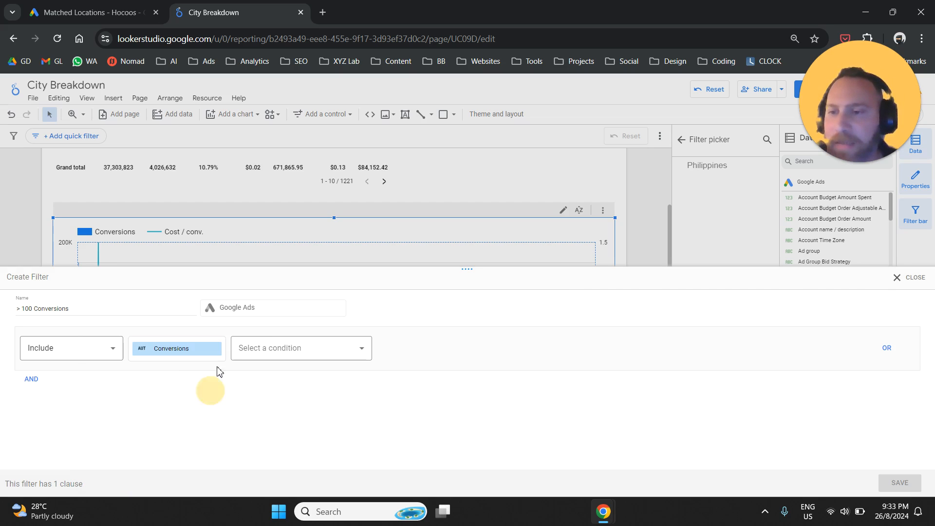
left_click(307, 349)
left_click(298, 445)
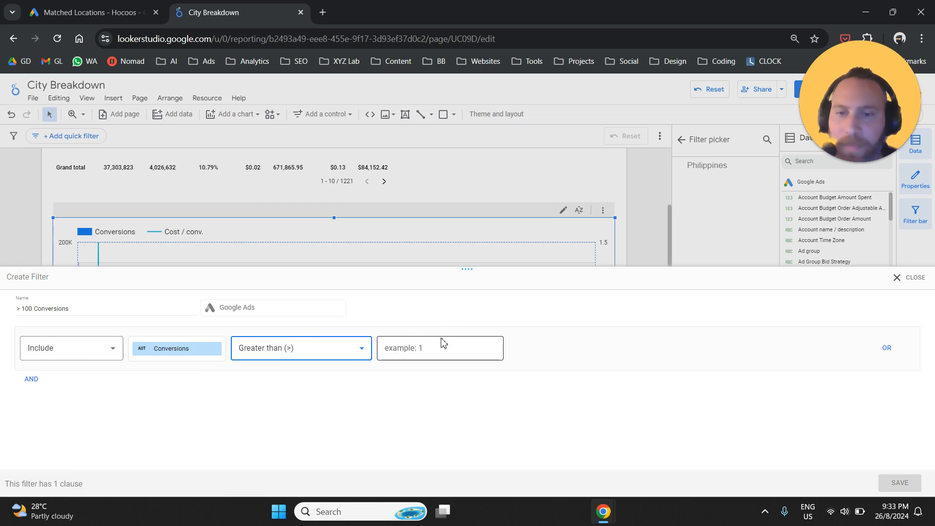
type("100")
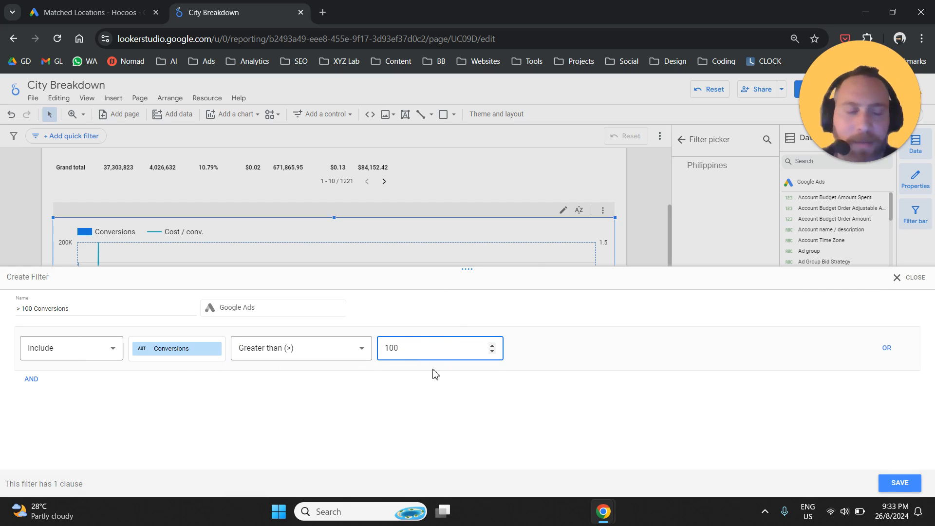
left_click(888, 483)
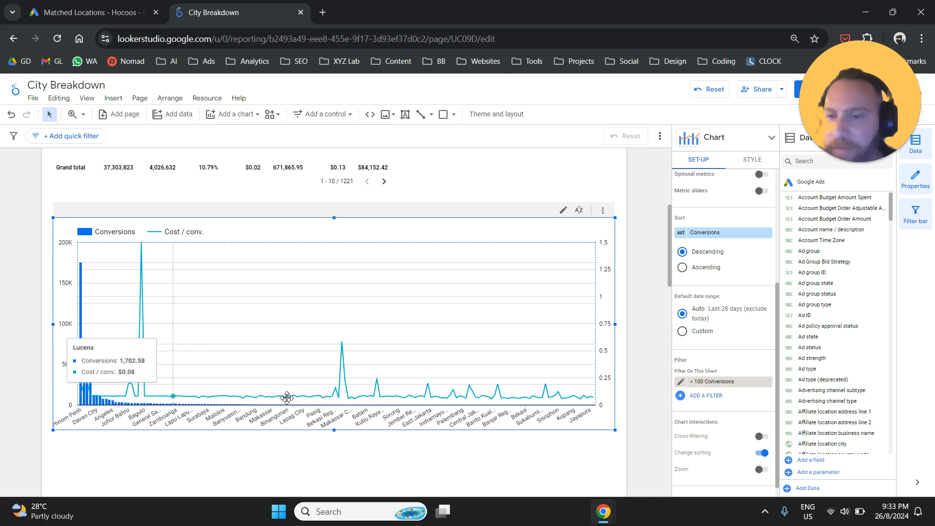
Step: Raise the combo chart filter's threshold to 1000, rename it "> 1000 Conversions" and save it
left_click(680, 382)
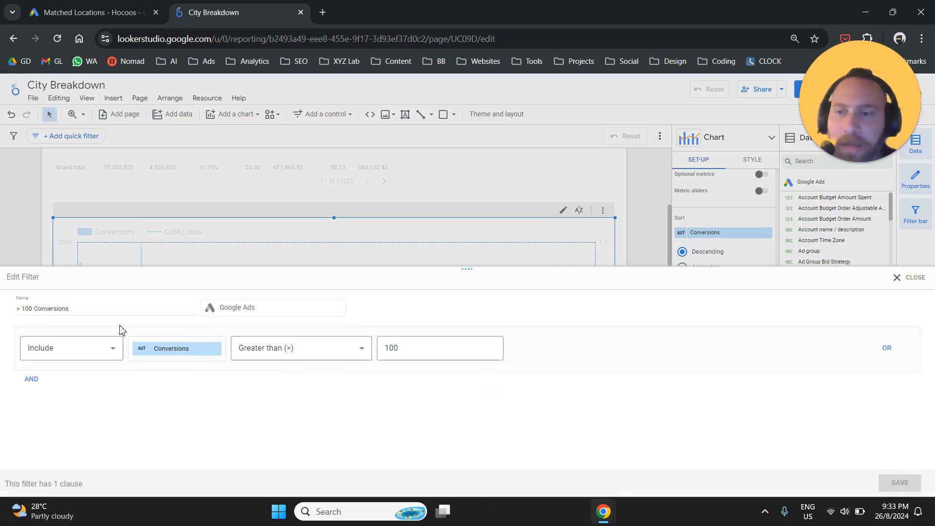
left_click(34, 314)
left_click(34, 313)
left_click(62, 312)
left_click(34, 308)
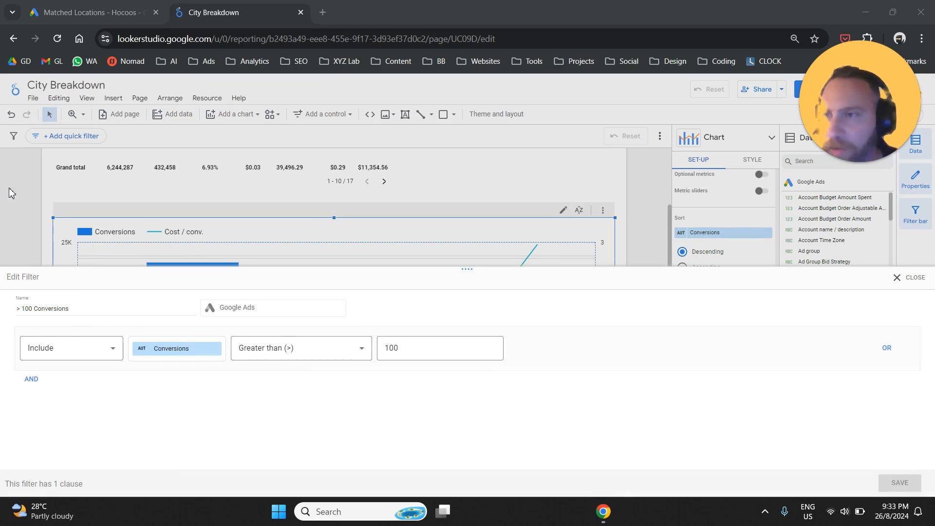
left_click(428, 359)
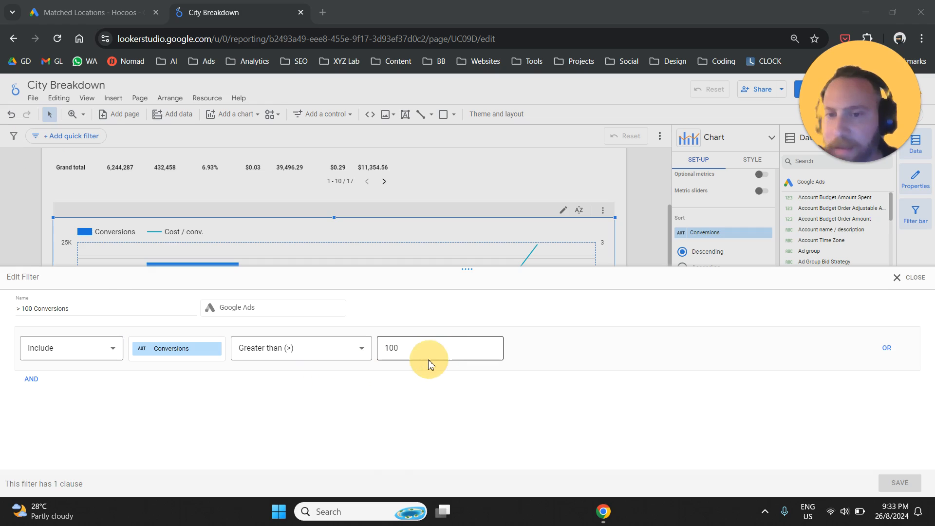
type("0")
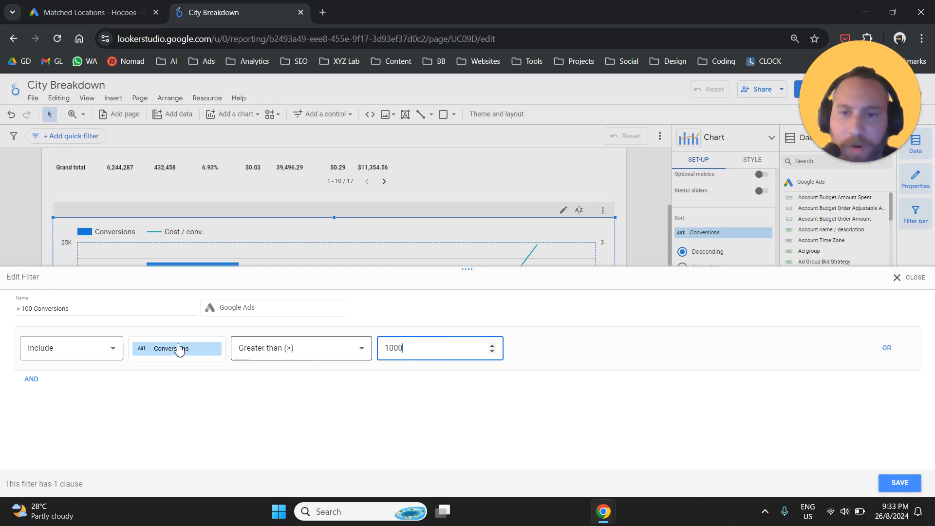
left_click(33, 310)
left_click_drag(90, 311, 5, 312)
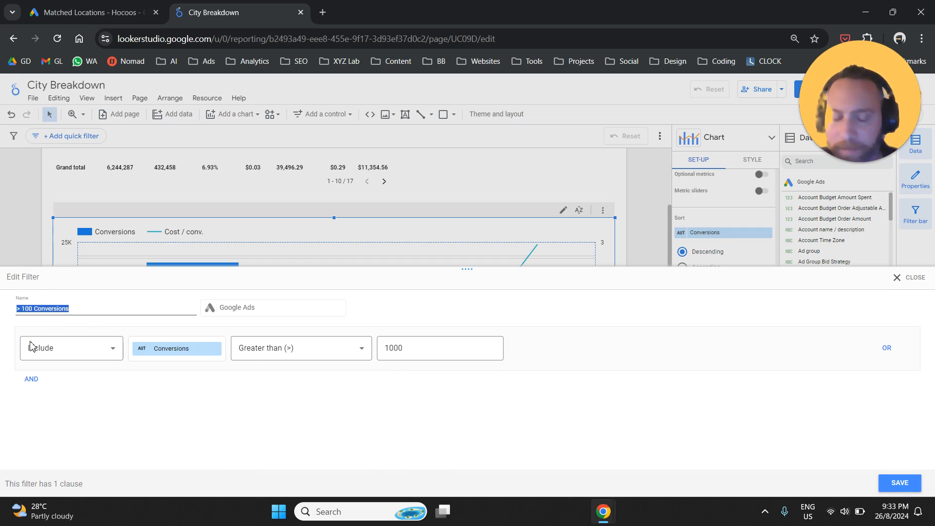
type(">")
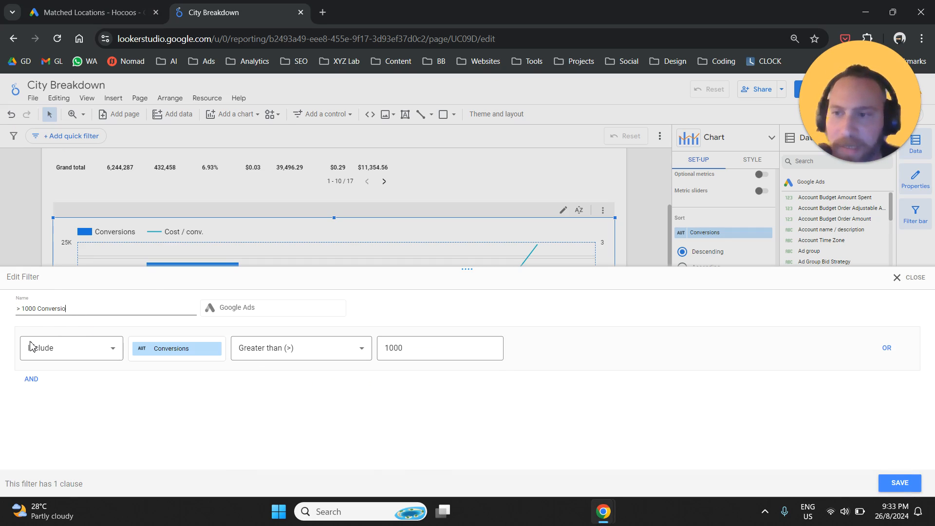
left_click(882, 483)
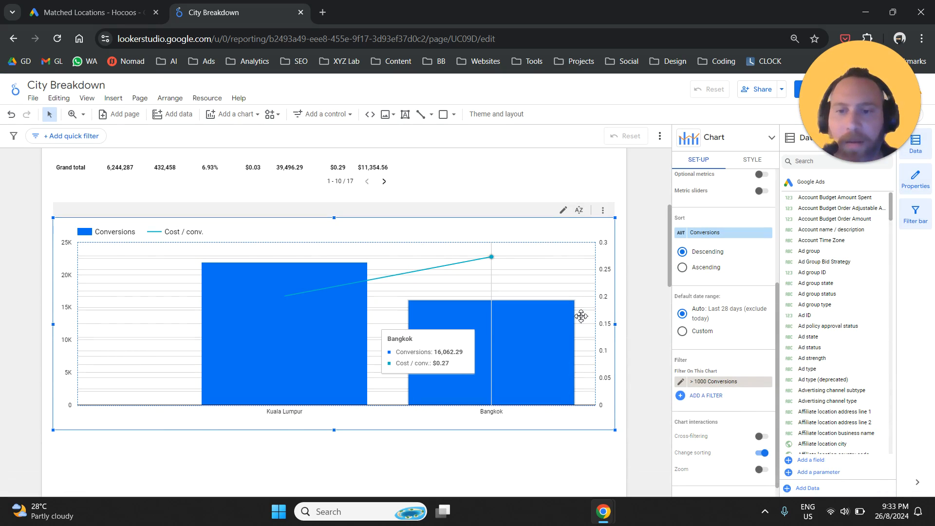
Step: Set the combo chart filter's Conversions threshold to 500, rename it "> 500 Conversions" and save it
left_click(680, 382)
left_click(416, 347)
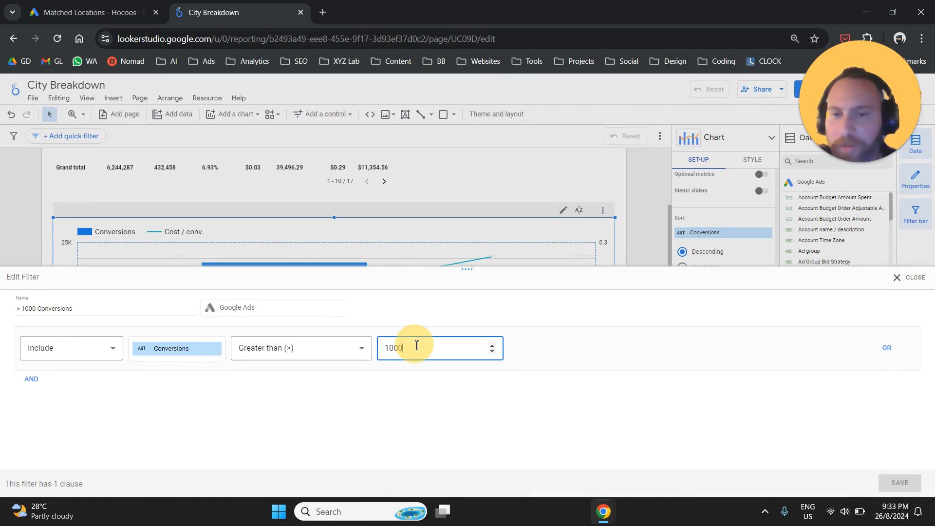
double_click(416, 347)
type("500")
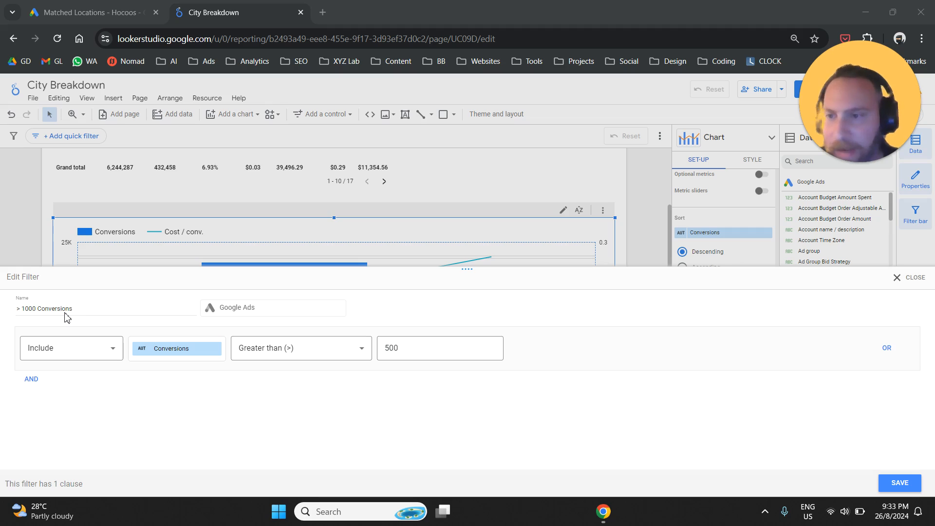
left_click_drag(78, 312, 8, 307)
type(">")
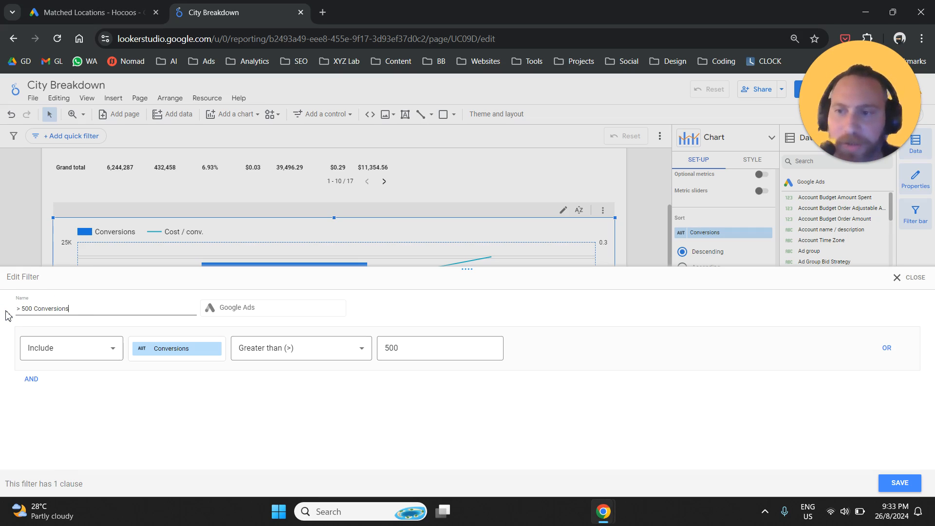
left_click(899, 482)
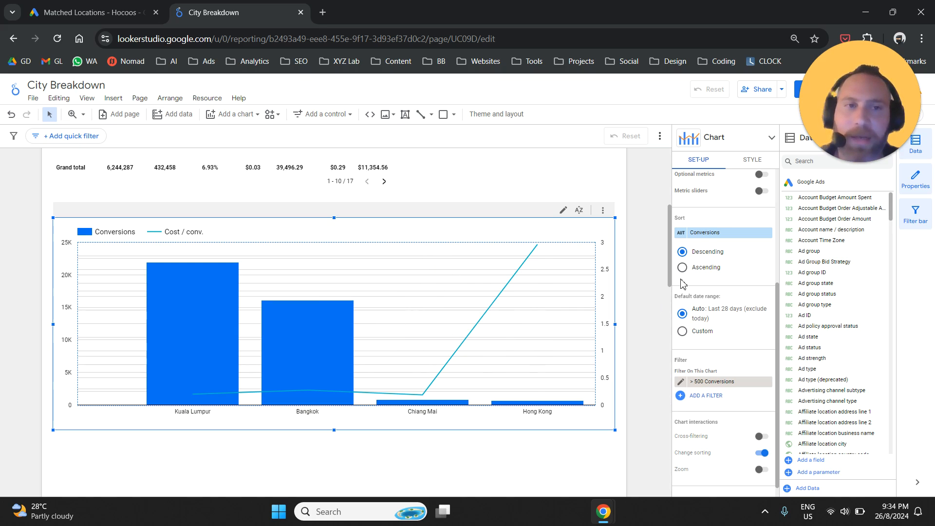
Step: Set the combo chart's grid colour to white and deselect the chart
left_click(752, 160)
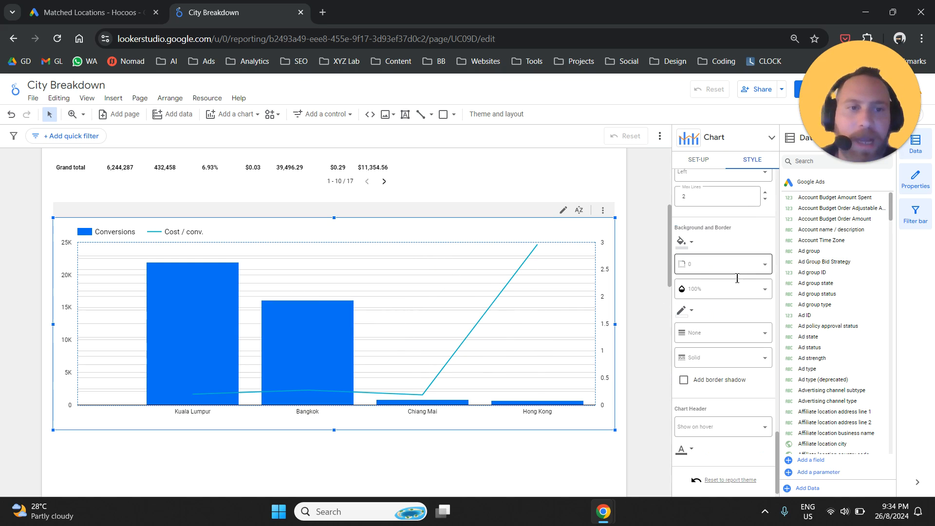
scroll(740, 288, "up", 6)
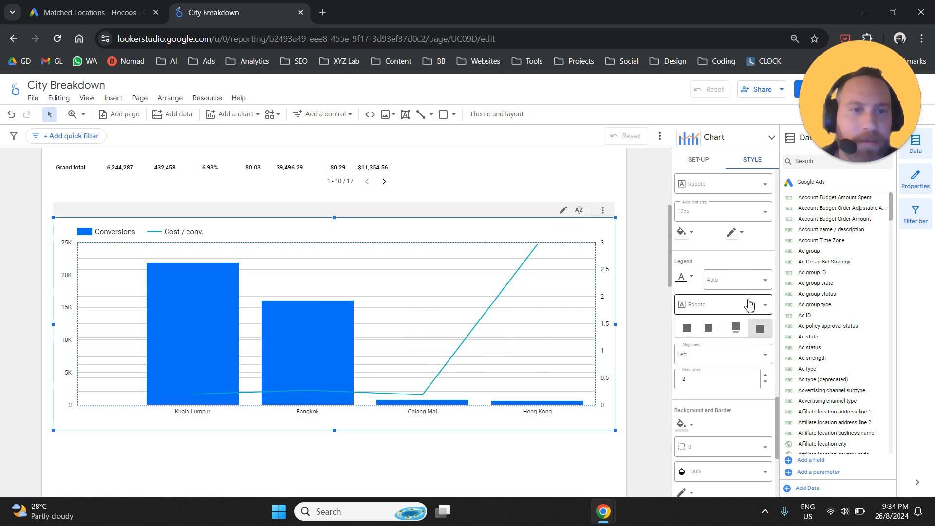
scroll(750, 306, "up", 1)
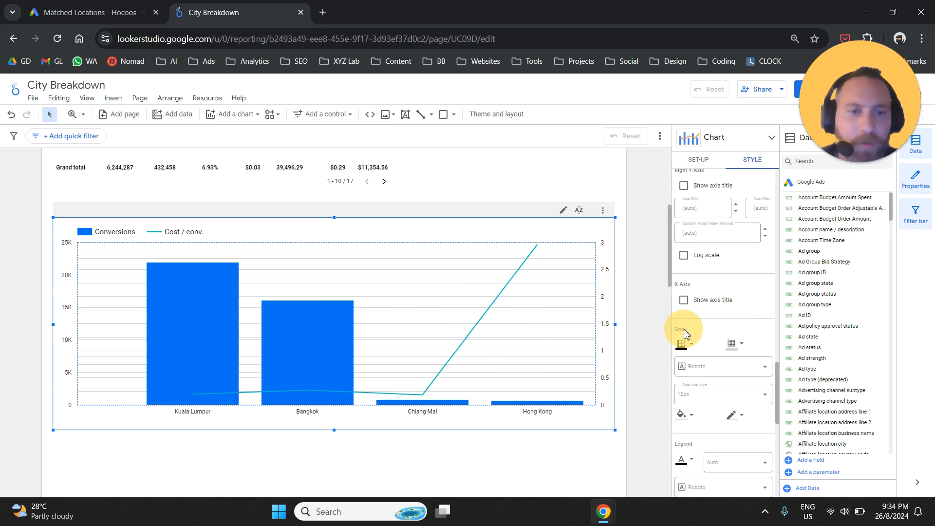
left_click(742, 344)
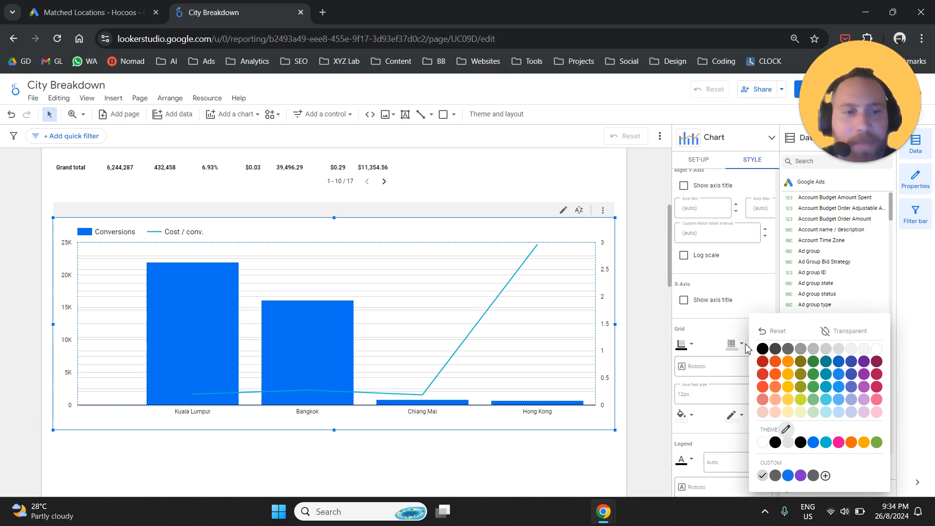
left_click(877, 350)
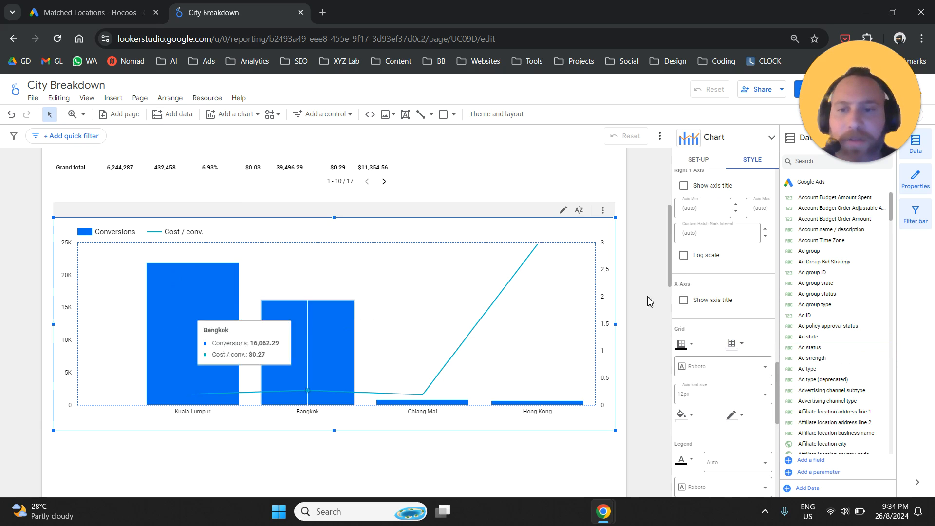
left_click(639, 281)
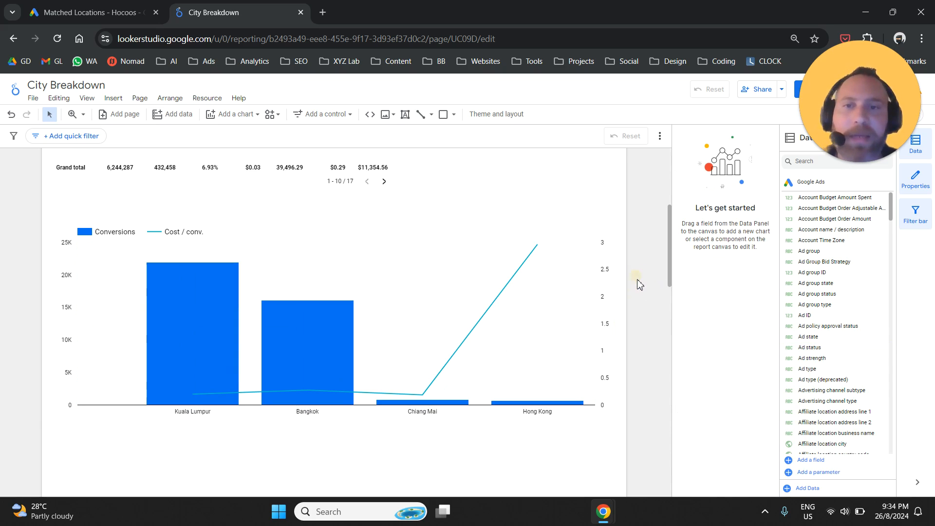
Step: Select the pie chart beside the table and nudge it slightly away from the table
scroll(629, 314, "up", 5)
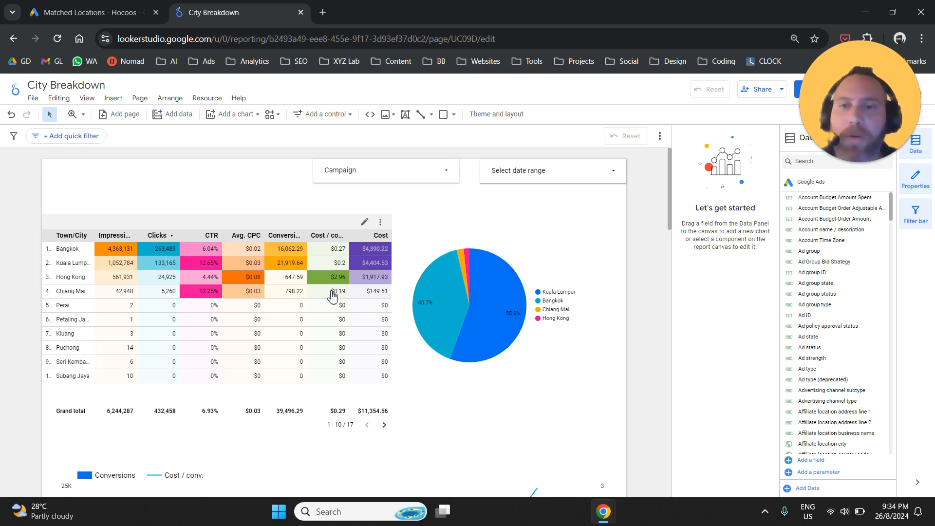
left_click(506, 243)
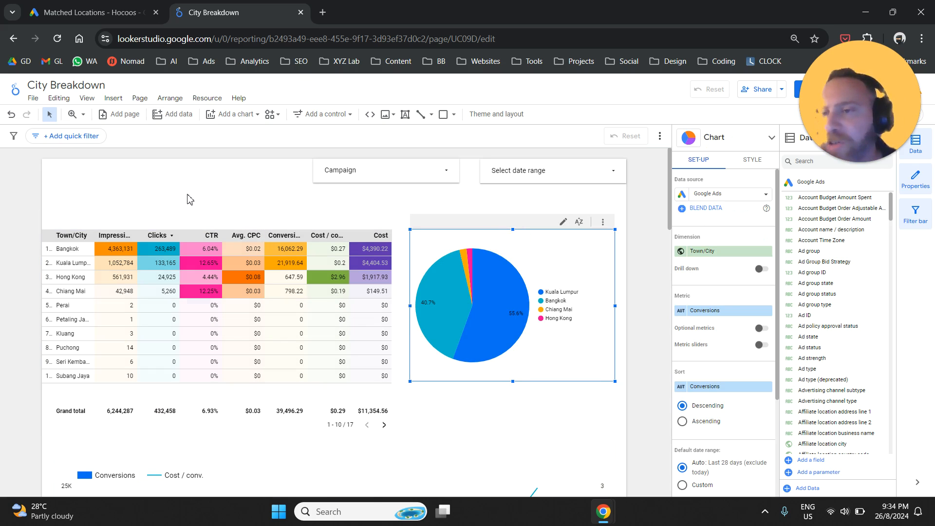
Step: Insert a geo chart below the combo chart, spanning nearly the full width of the page
scroll(190, 200, "down", 3)
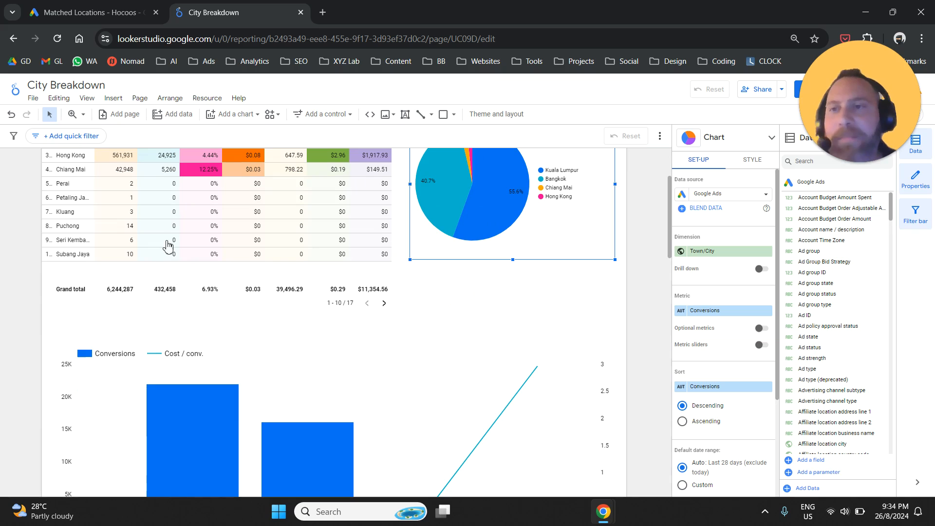
left_click(113, 99)
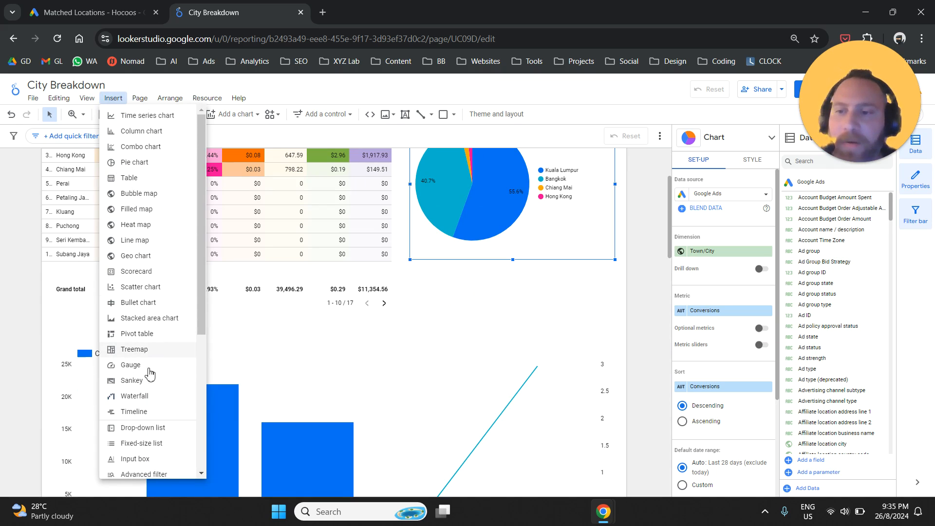
scroll(155, 363, "down", 3)
scroll(162, 369, "down", 1)
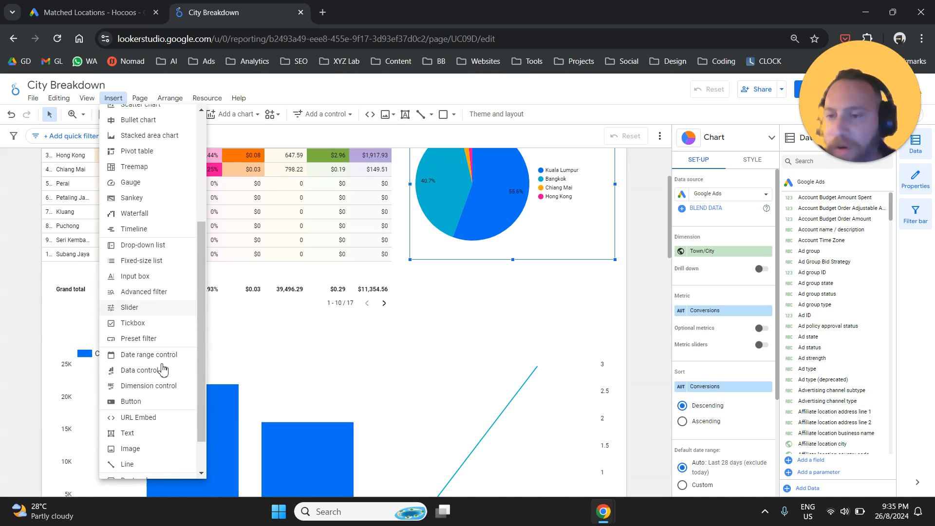
scroll(162, 369, "up", 4)
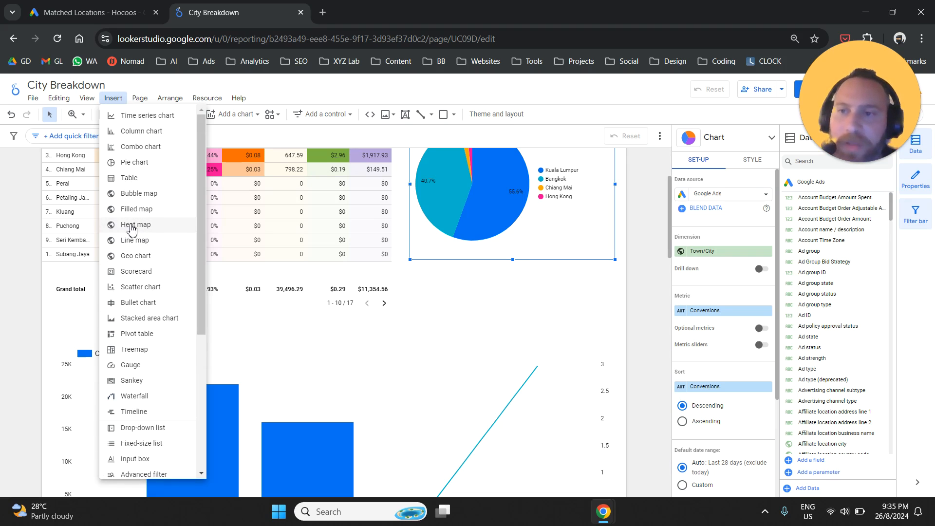
left_click(125, 255)
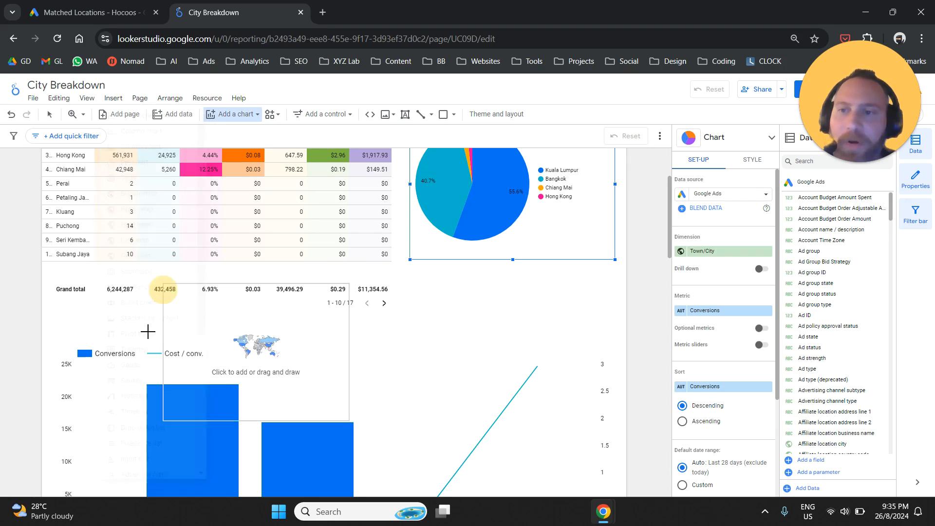
scroll(118, 357, "down", 4)
scroll(117, 358, "down", 2)
mouse_move(65, 302)
left_mouse_down()
mouse_move(260, 447)
mouse_move(345, 467)
mouse_move(559, 491)
mouse_move(610, 510)
left_mouse_up()
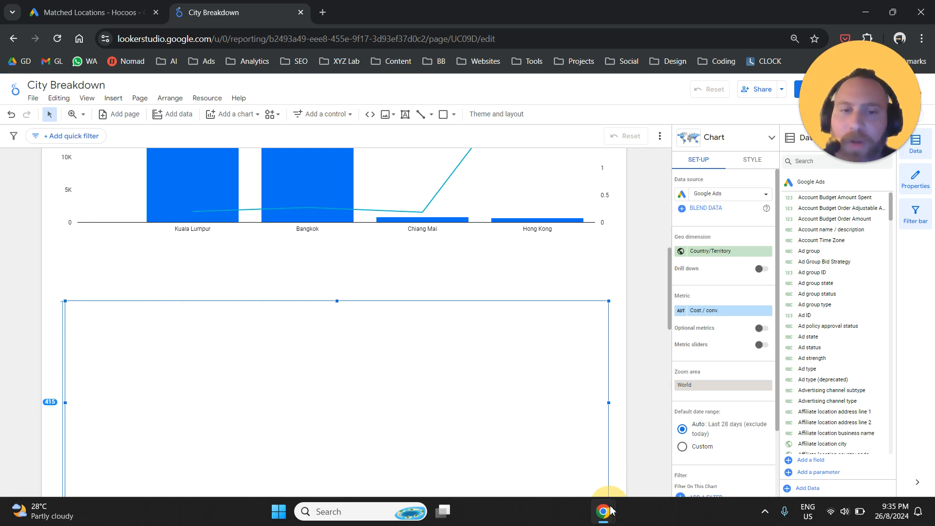
Step: Change the geo chart's metric to Conversions and move the chart slightly up towards the combo chart
scroll(706, 267, "down", 1)
left_click(712, 250)
type("conversions")
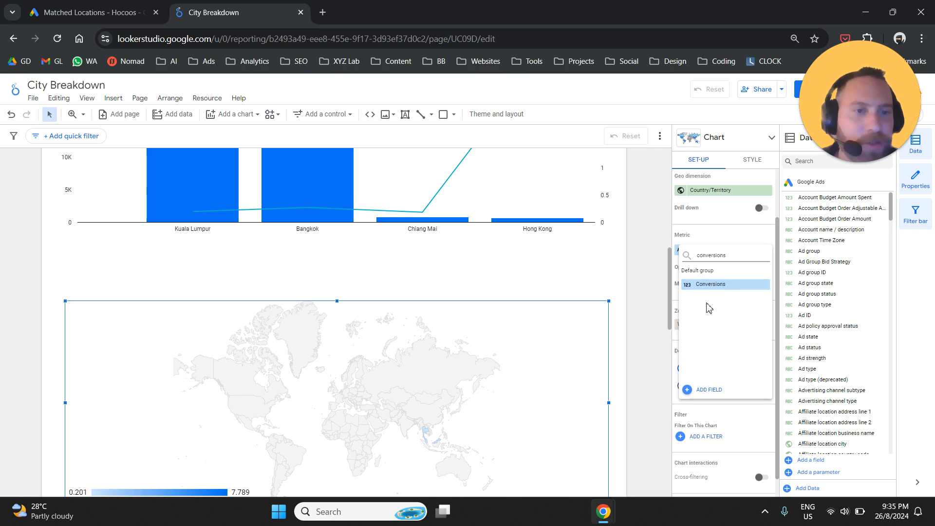
left_click(720, 286)
left_click_drag(410, 372, 414, 352)
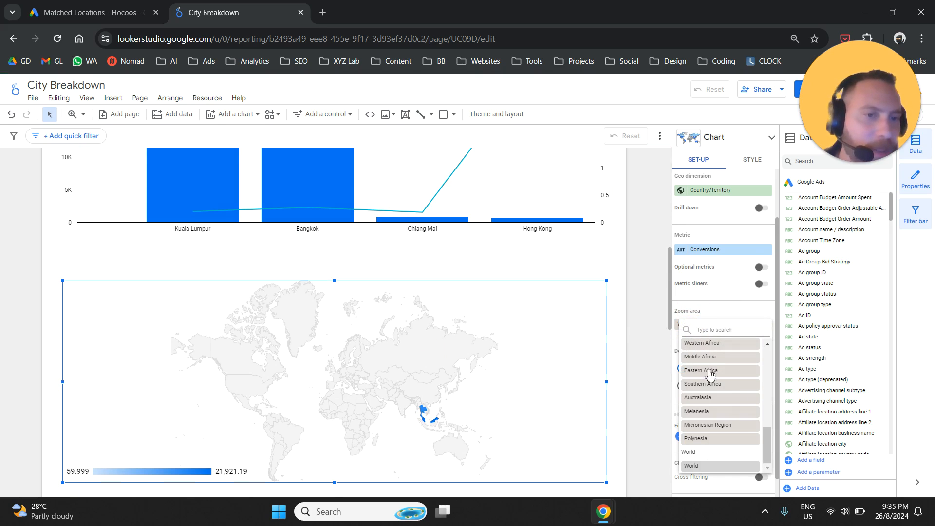
Step: Set the geo chart's zoom area to Southeast Asia and inspect Thailand's conversions on the map
left_click_drag(767, 442, 763, 404)
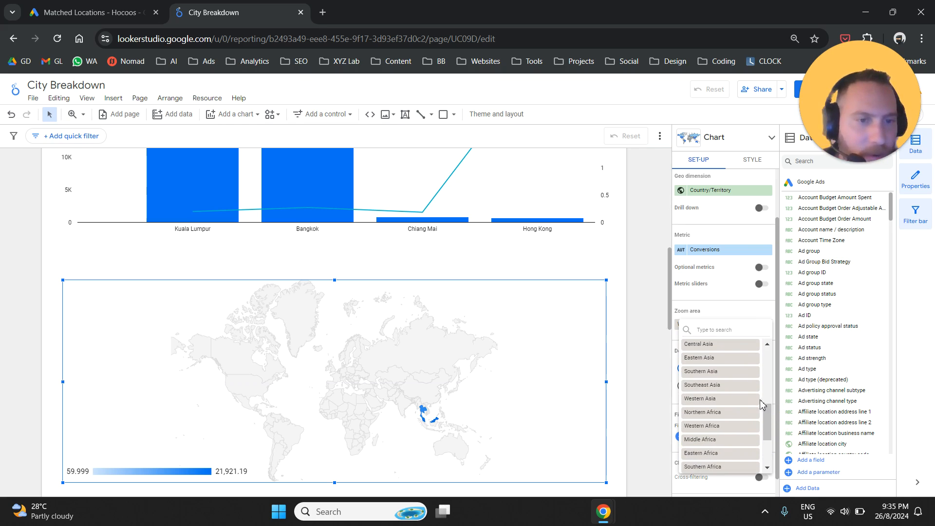
left_click(725, 386)
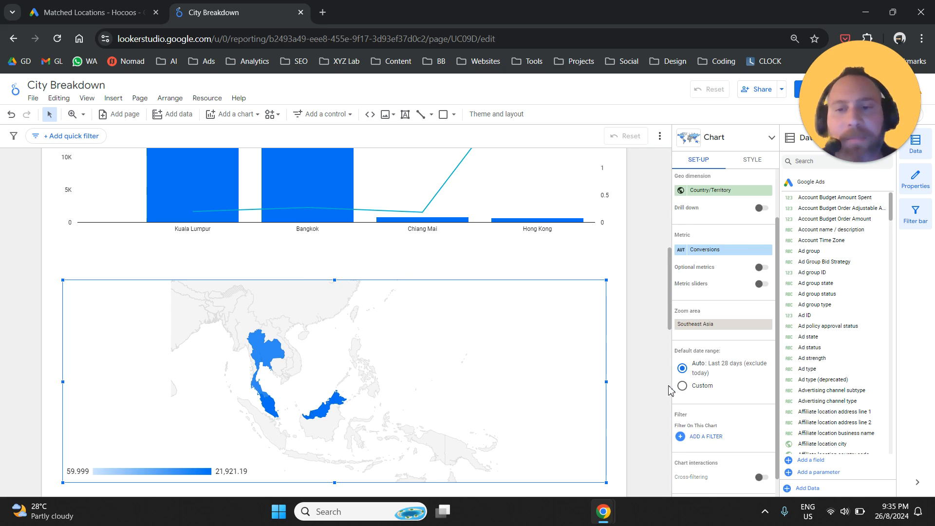
mouse_move(272, 363)
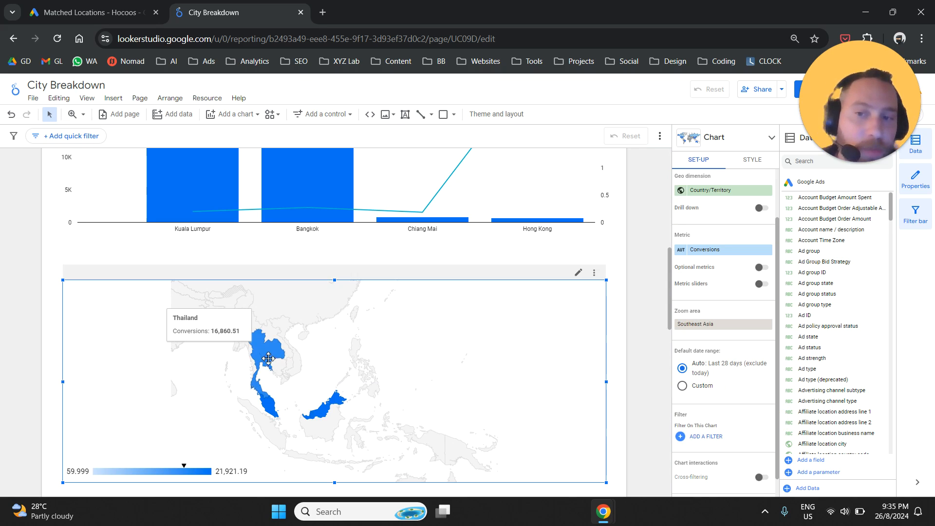
Step: Change the geo chart's geo dimension to Town/City and inspect Bangkok's conversions on the map
scroll(723, 285, "up", 2)
left_click(729, 253)
type("city")
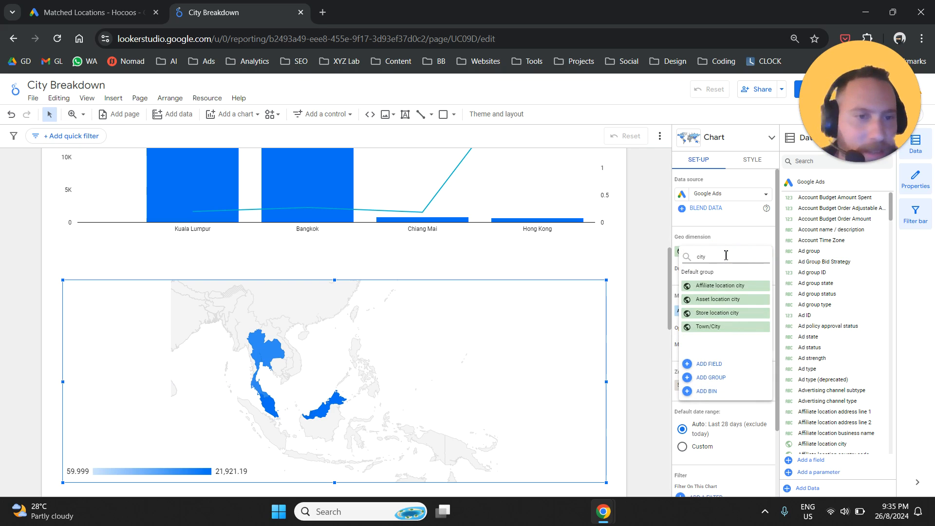
left_click(724, 327)
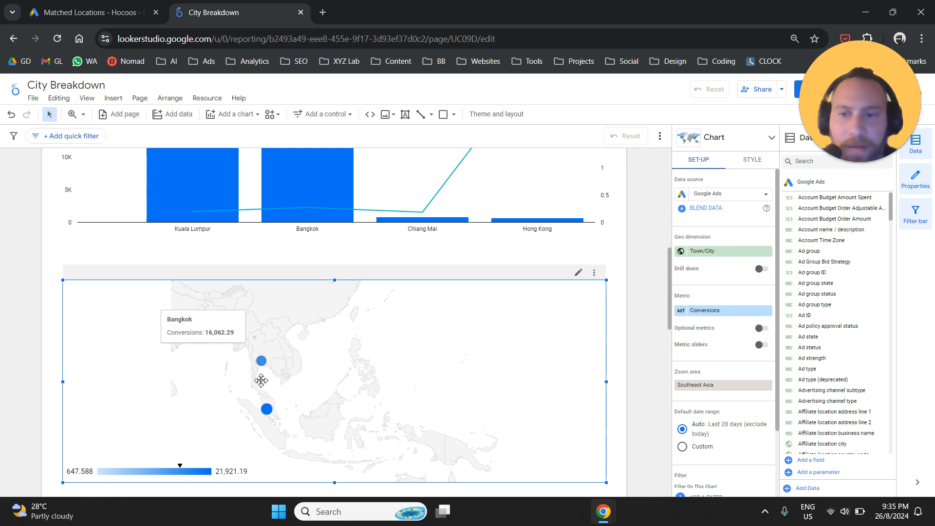
mouse_move(259, 363)
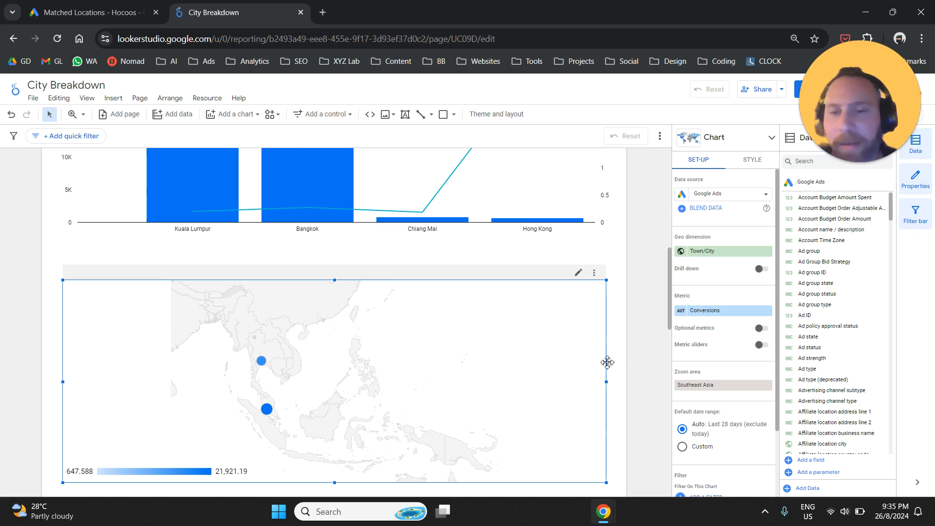
Step: Review the whole report page, from the table and pie chart down to the geo chart
scroll(623, 344, "down", 3)
scroll(626, 344, "up", 5)
scroll(626, 344, "up", 6)
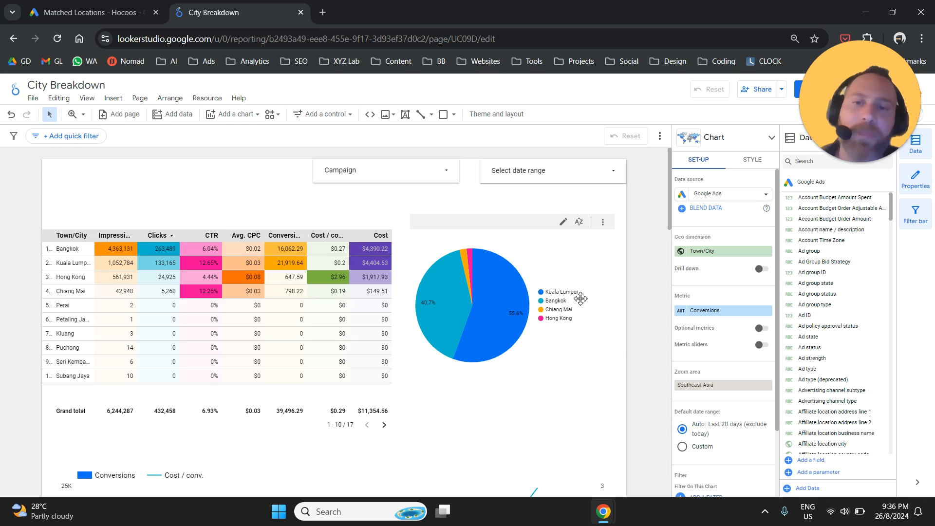
scroll(612, 291, "down", 1)
scroll(612, 291, "down", 10)
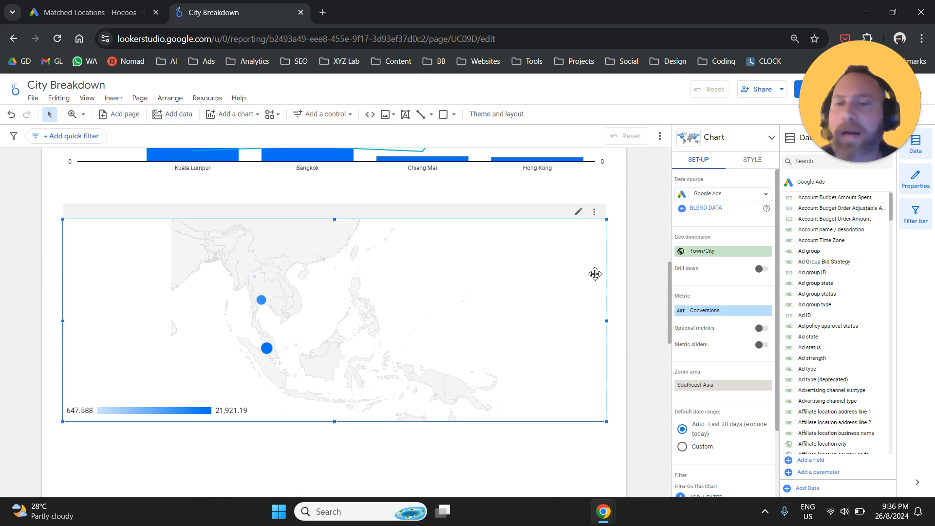
scroll(648, 263, "up", 12)
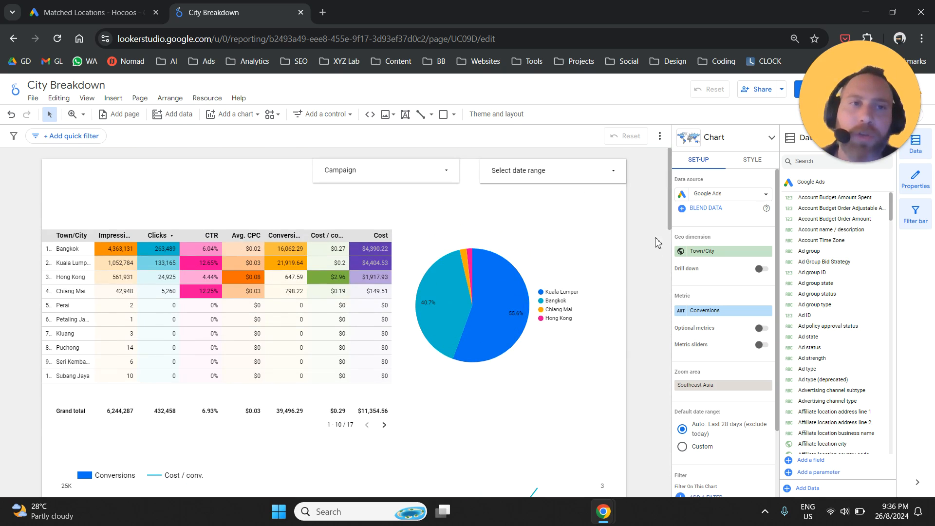
Step: View the report's sharing options, including link access levels and adding people, and close them without changes
left_click(763, 90)
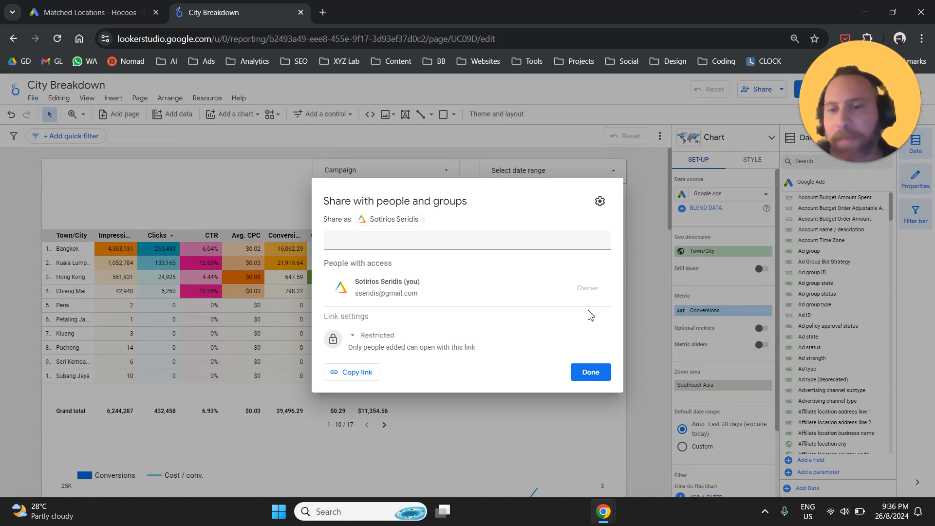
left_click(358, 342)
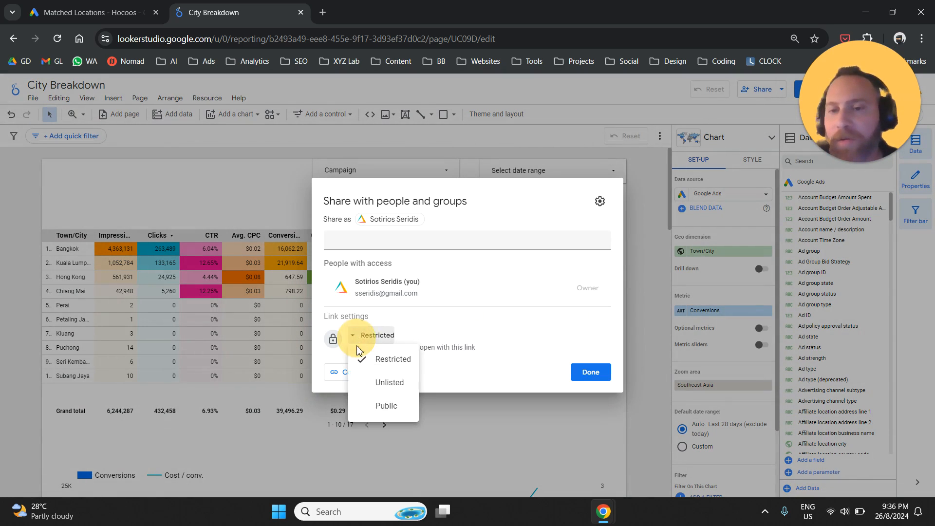
left_click(444, 253)
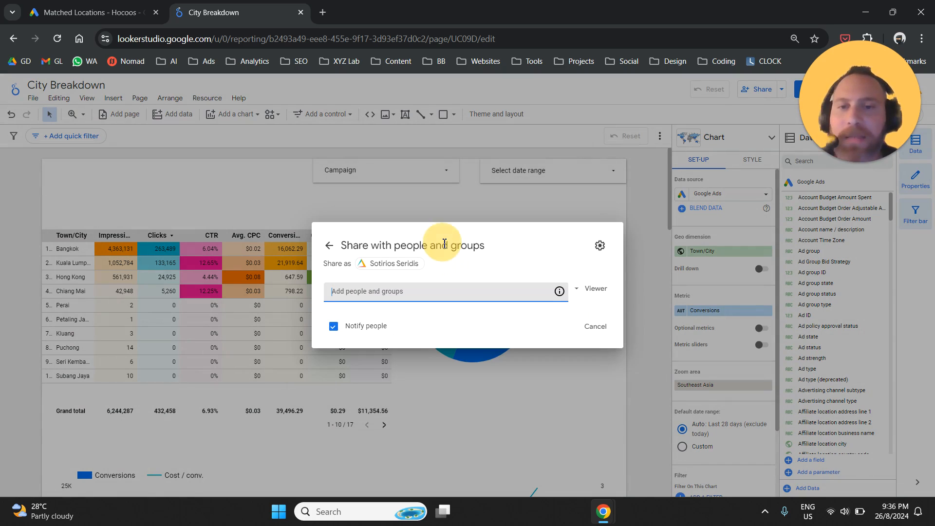
left_click(329, 245)
left_click(644, 166)
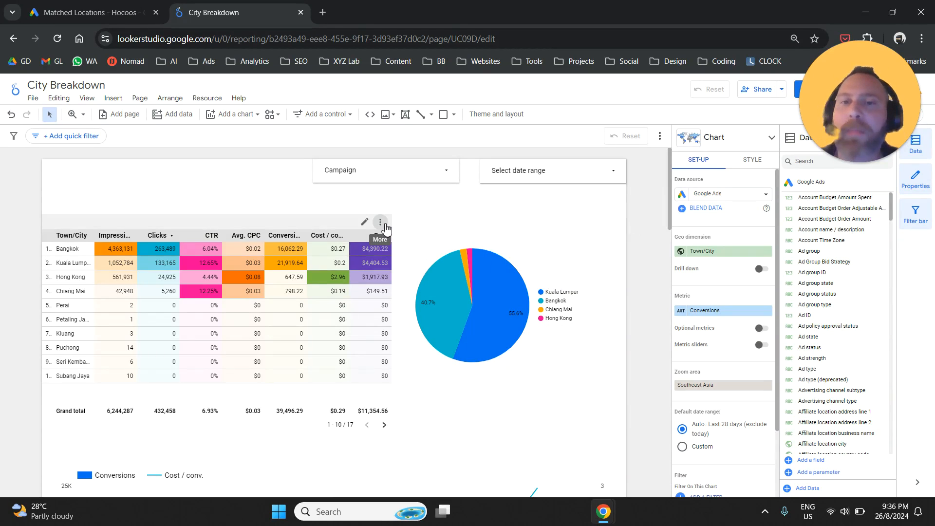
Step: Check the export options for the Town/City table's data and cancel the export
left_click(380, 222)
left_click(380, 223)
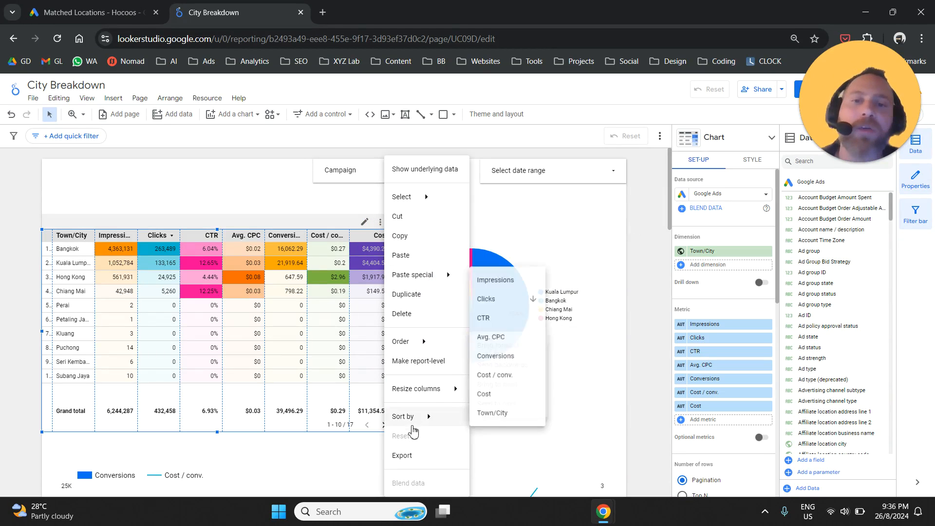
left_click(438, 456)
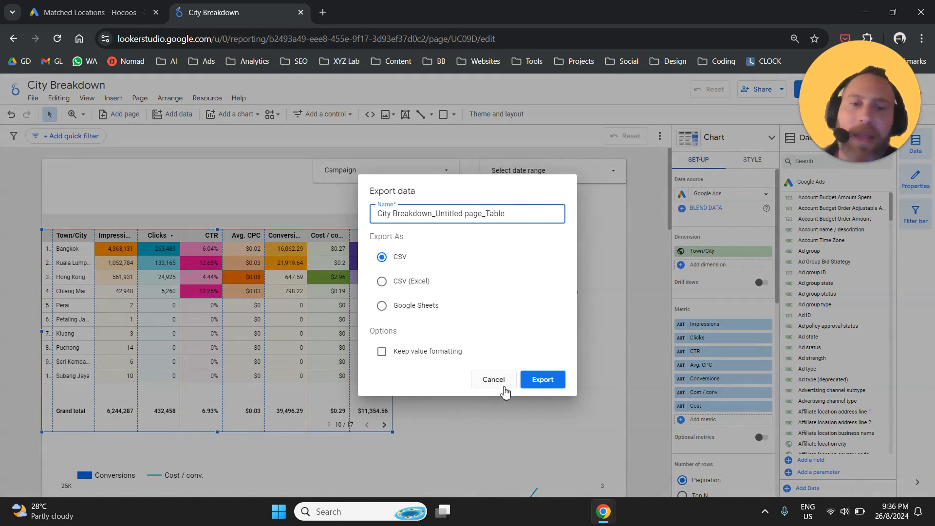
left_click(505, 384)
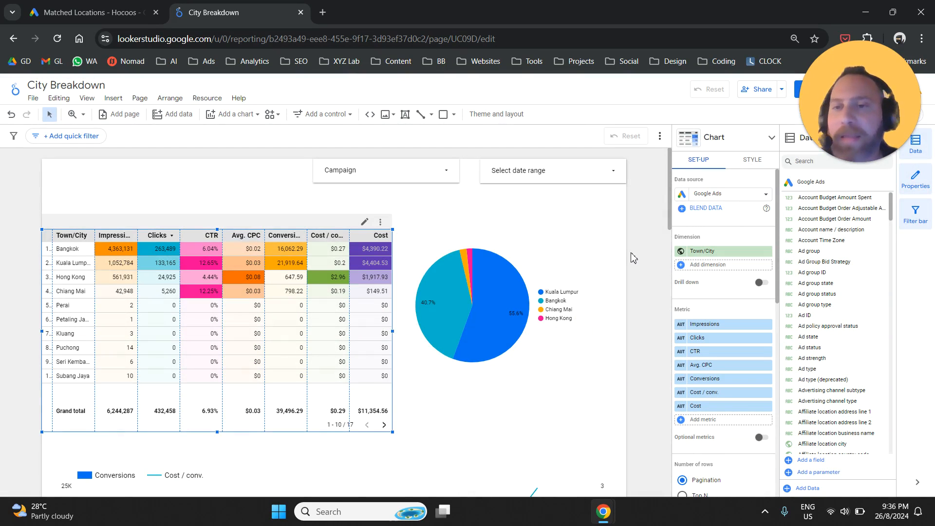
scroll(634, 263, "down", 5)
scroll(632, 278, "down", 2)
scroll(633, 277, "up", 7)
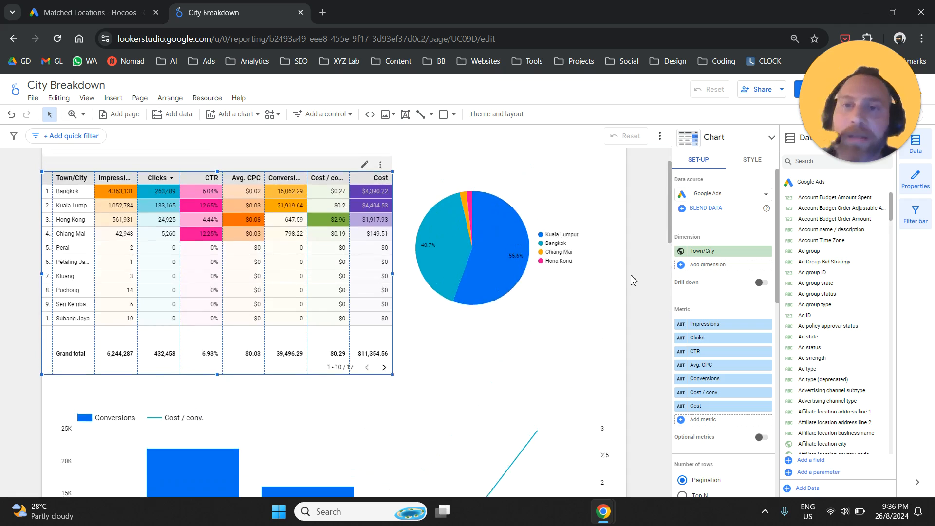
left_click(641, 215)
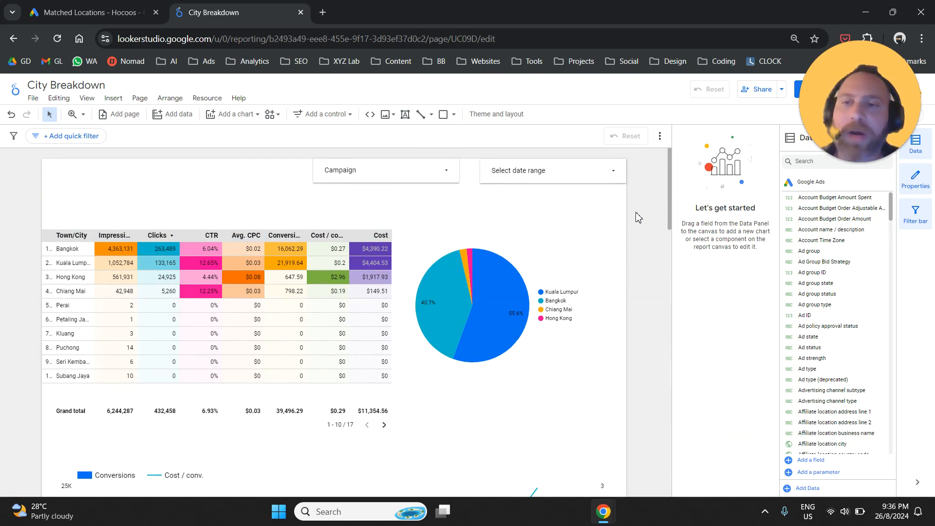